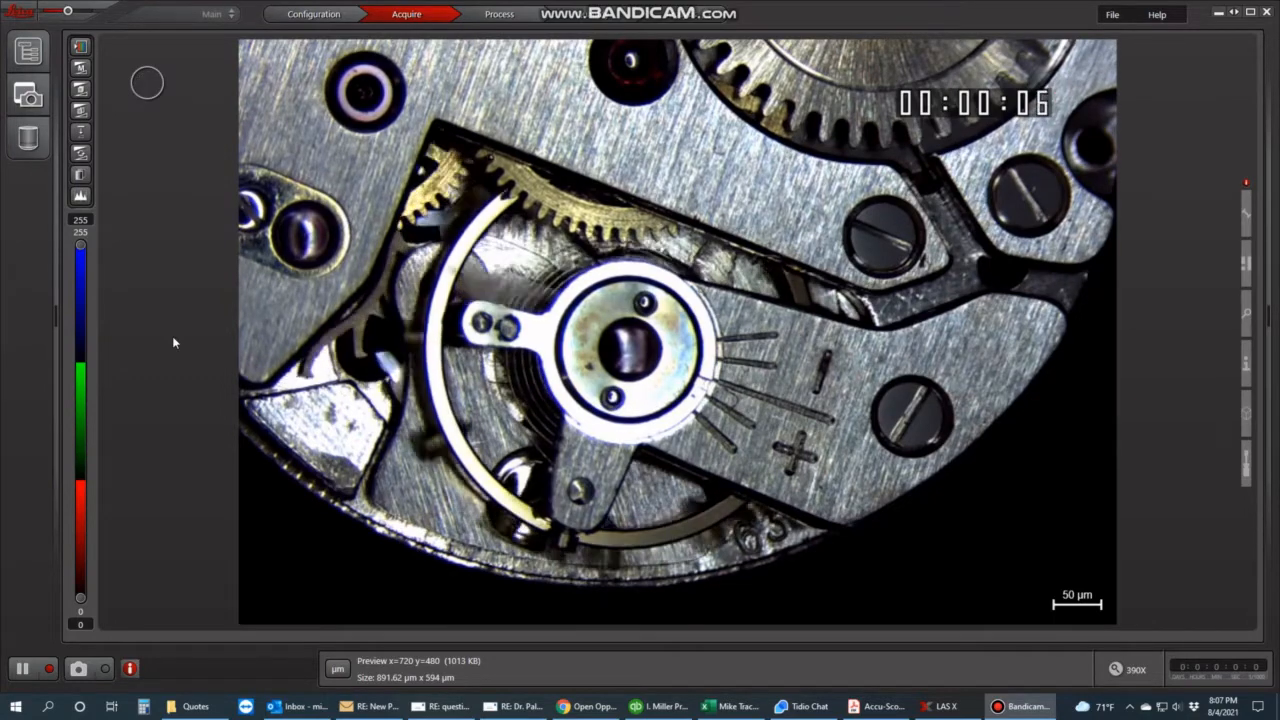
Customize the UI layout to hide the Process, Quantify and Analysis workflow steps and the left viewer toolbar
{"action": "left_click", "coordinate": [307, 17]}
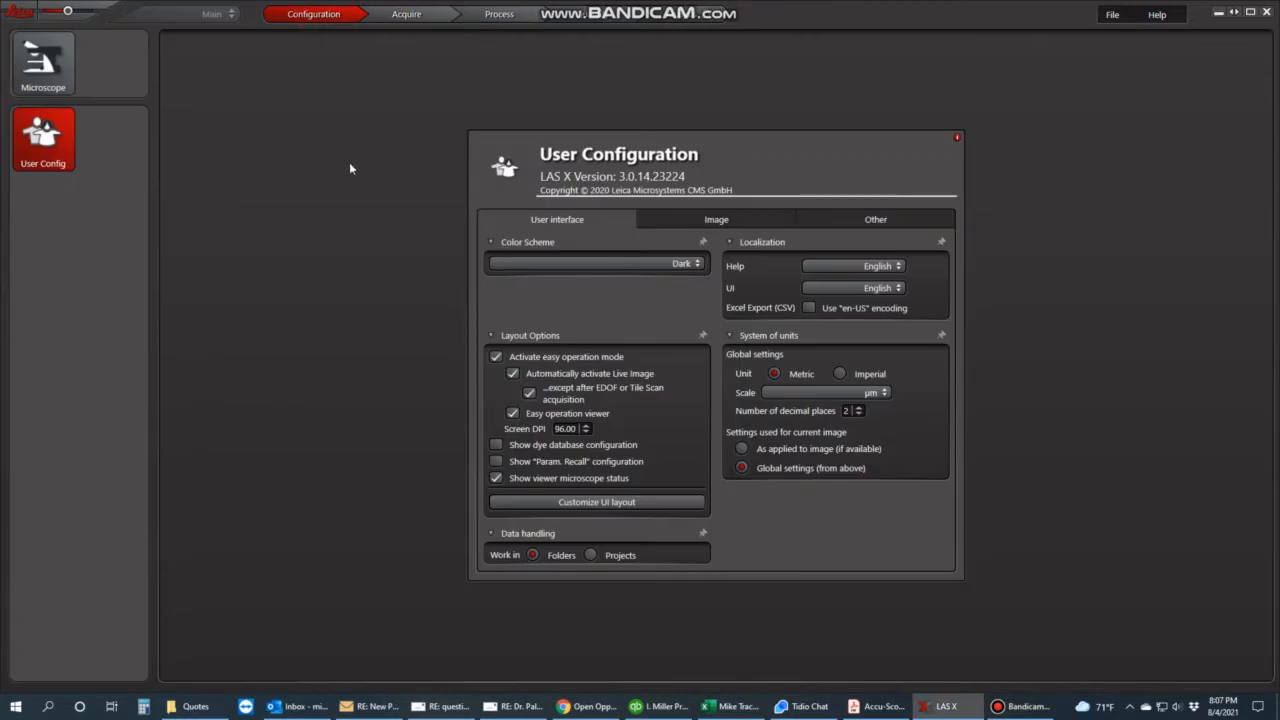
{"action": "left_click", "coordinate": [496, 479]}
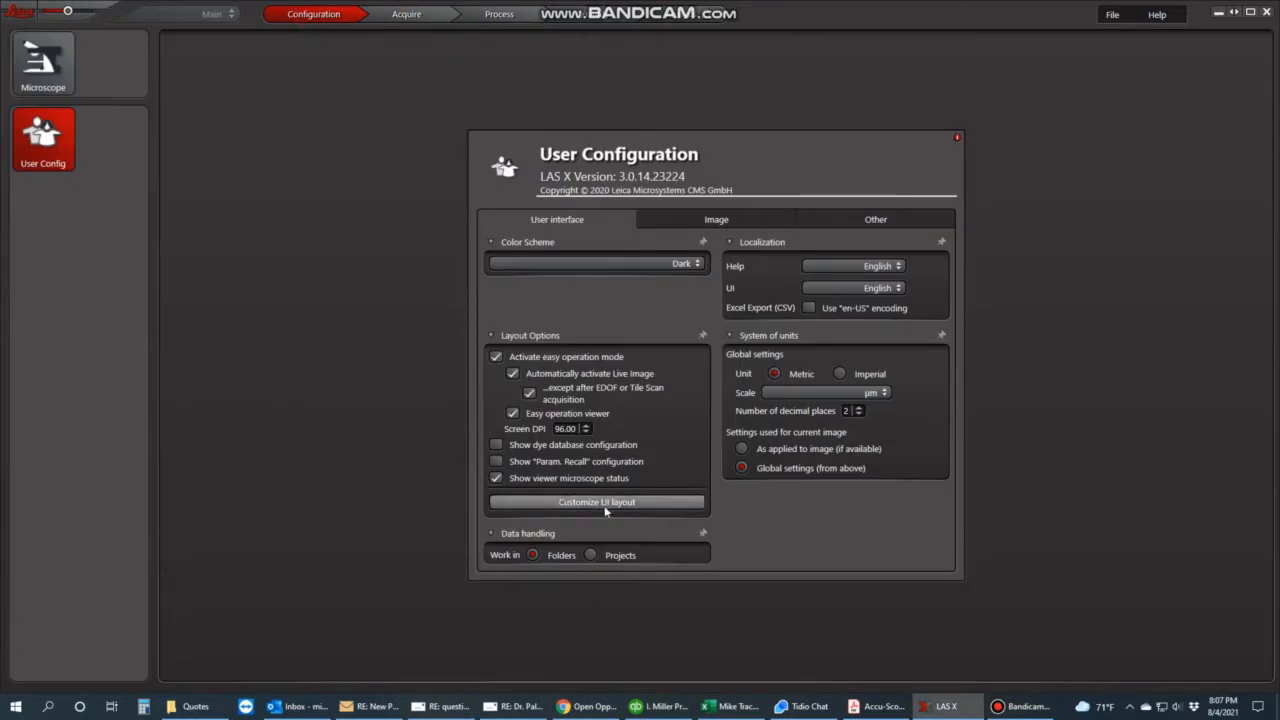
{"action": "left_click", "coordinate": [617, 503]}
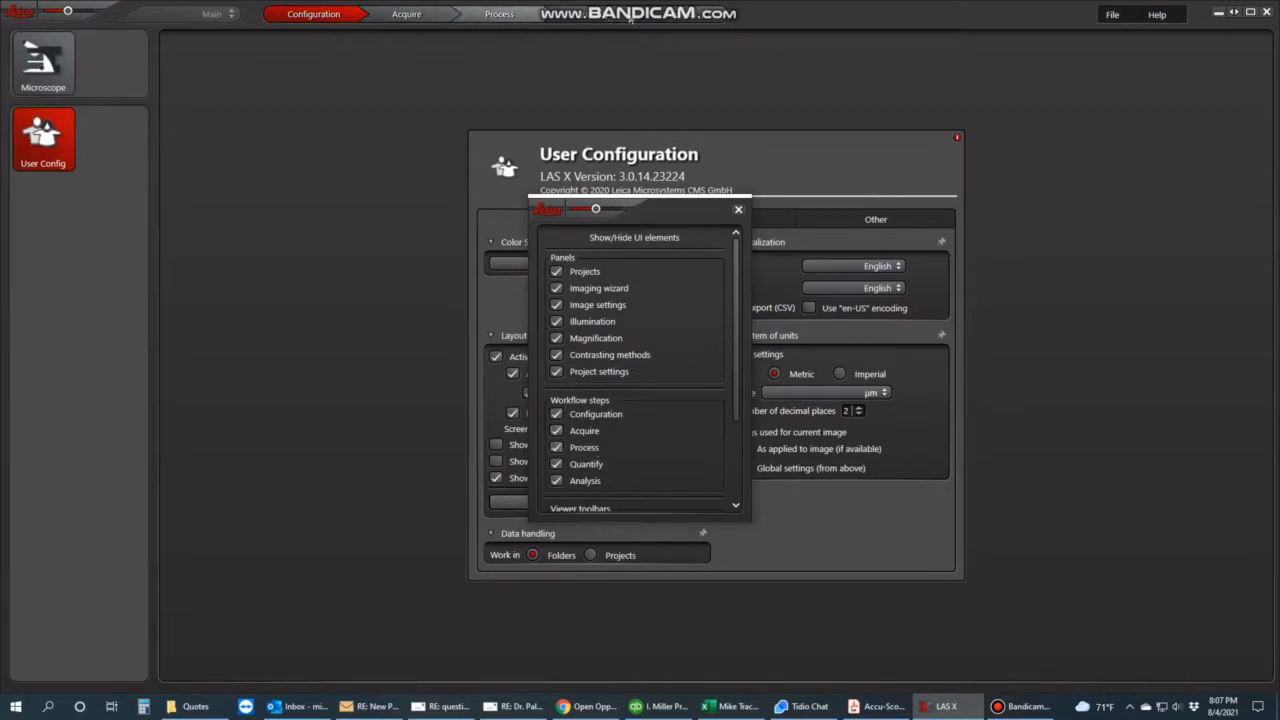
{"action": "left_click", "coordinate": [556, 447]}
{"action": "left_click", "coordinate": [556, 464]}
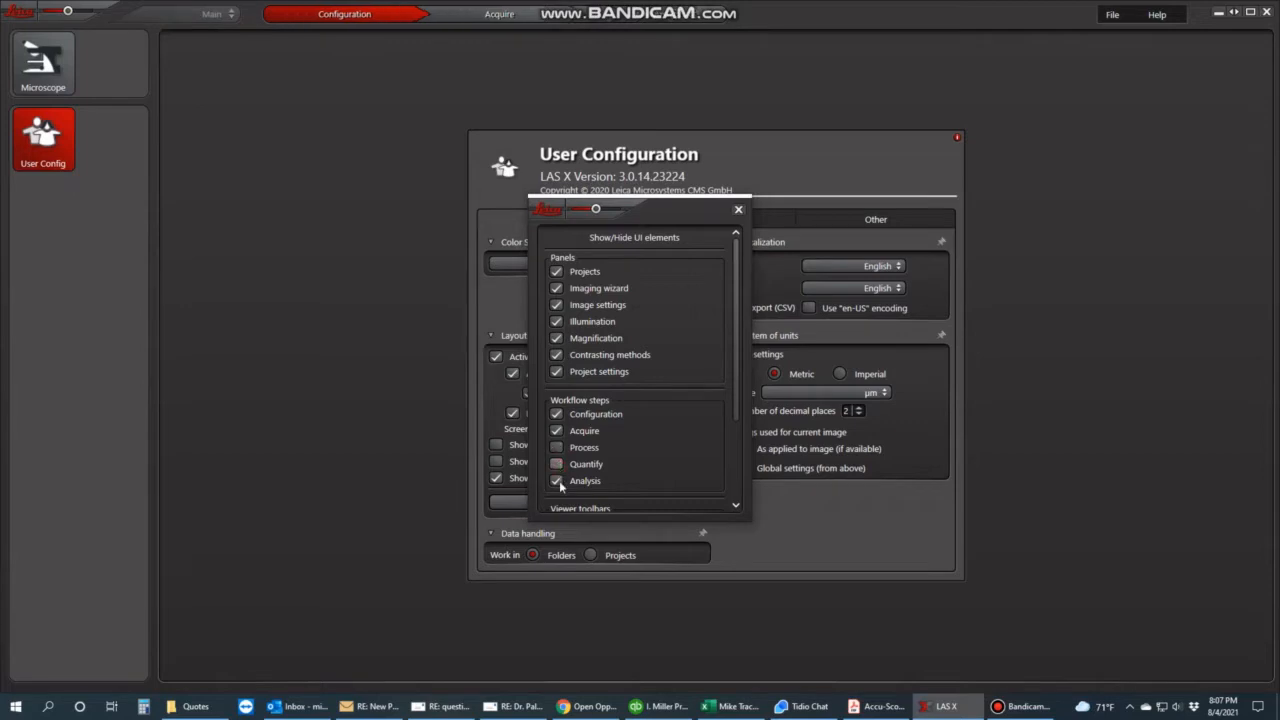
{"action": "left_click", "coordinate": [559, 480]}
{"action": "scroll", "coordinate": [575, 478], "scroll_direction": "down", "scroll_amount": 2}
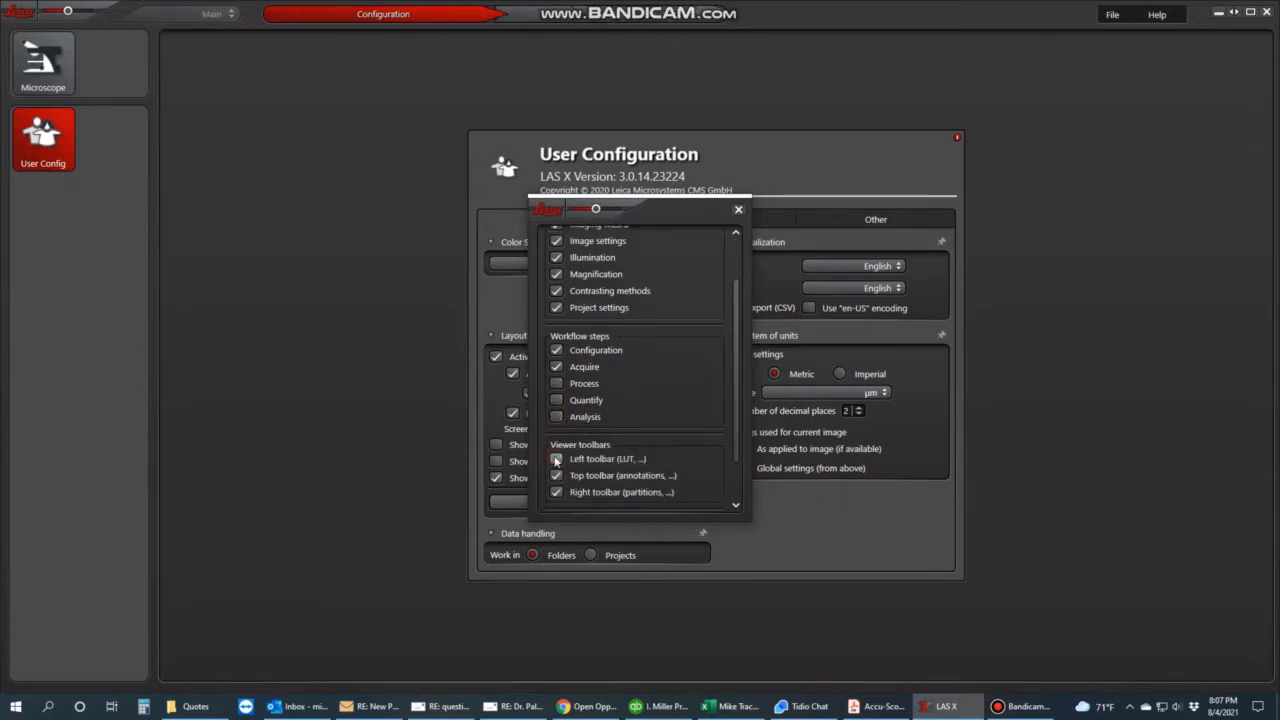
{"action": "left_click", "coordinate": [595, 14]}
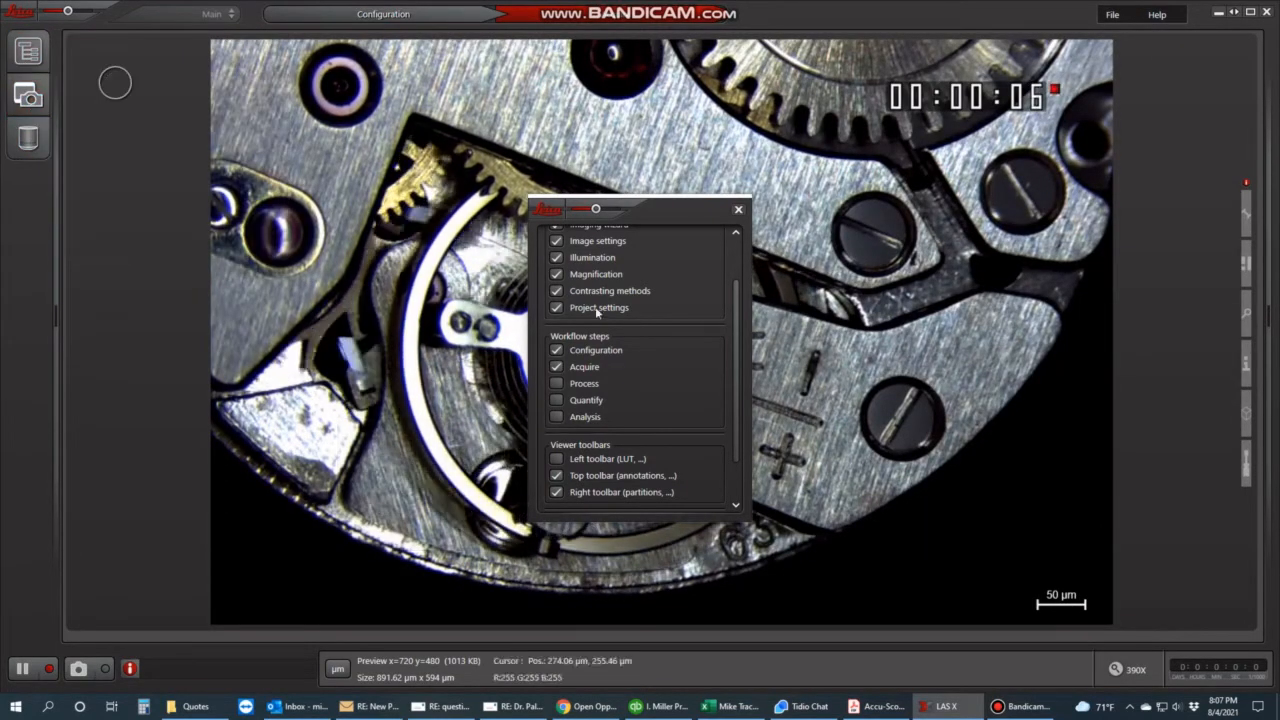
Hide the Illumination and Imaging wizard panels and close the UI layout customization
{"action": "scroll", "coordinate": [557, 310], "scroll_direction": "up", "scroll_amount": 2}
{"action": "left_click", "coordinate": [557, 321]}
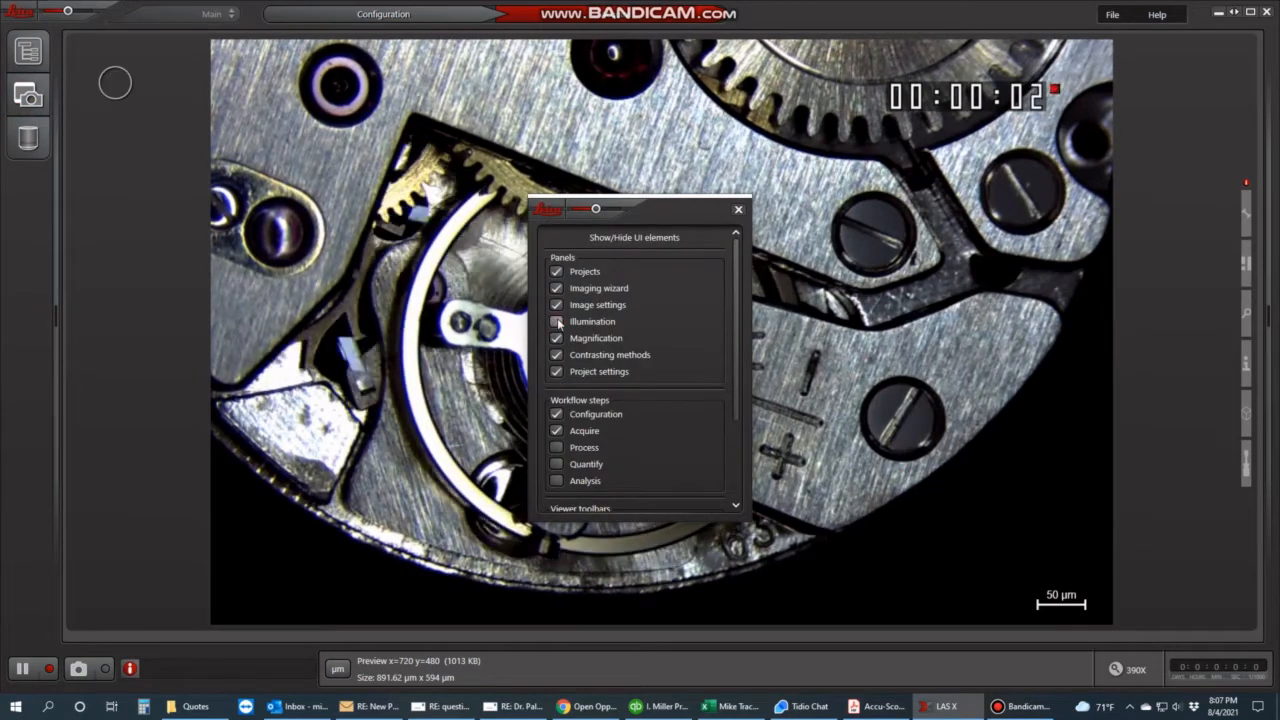
{"action": "left_click", "coordinate": [557, 289]}
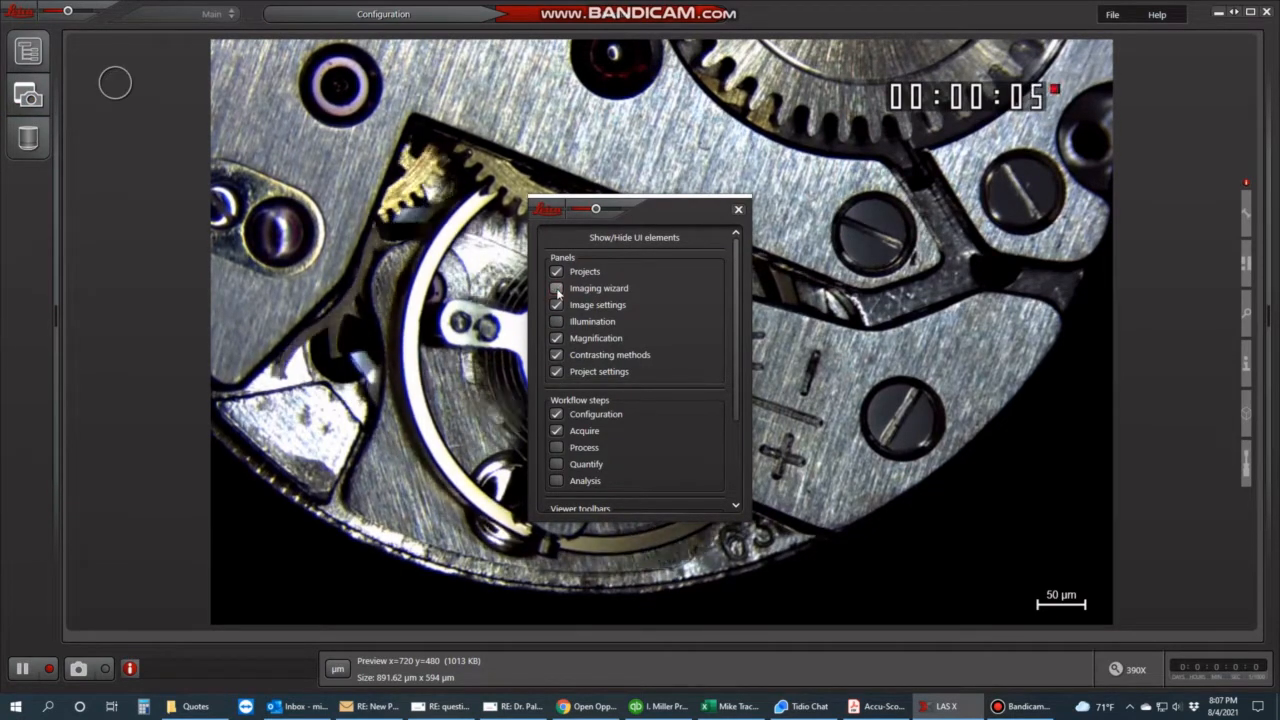
{"action": "scroll", "coordinate": [563, 298], "scroll_direction": "down", "scroll_amount": 2}
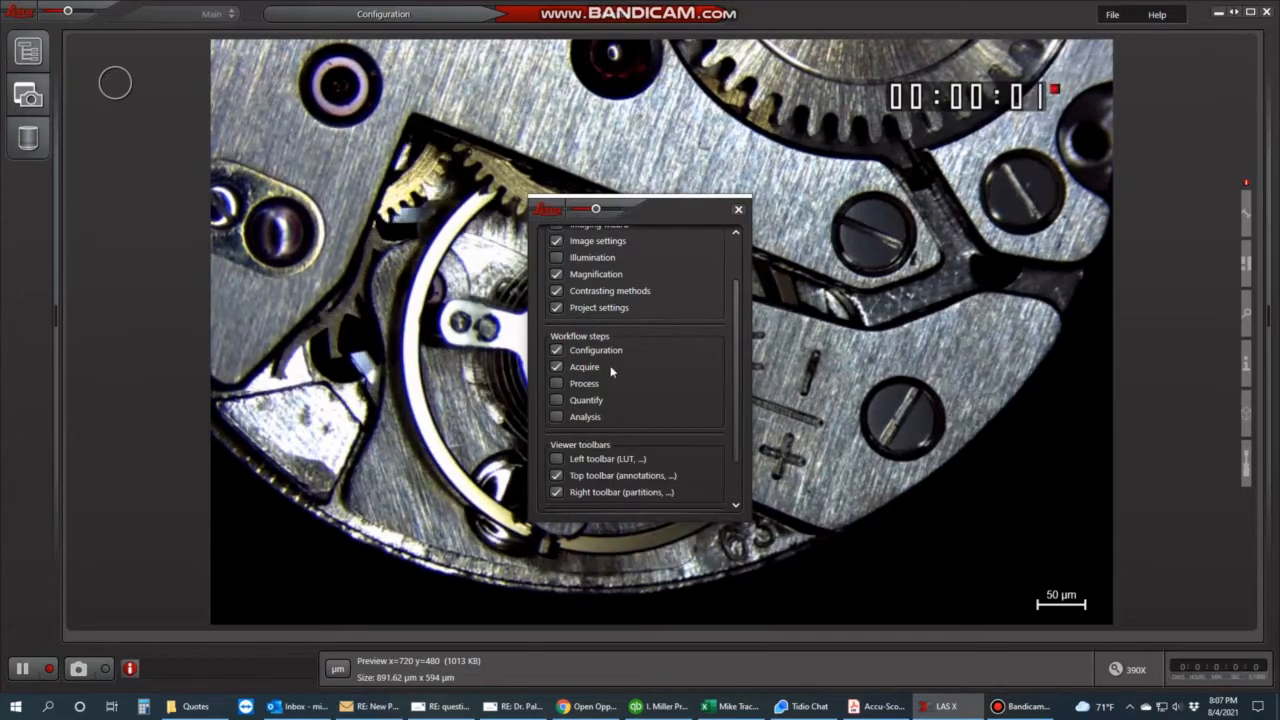
{"action": "left_click", "coordinate": [738, 210]}
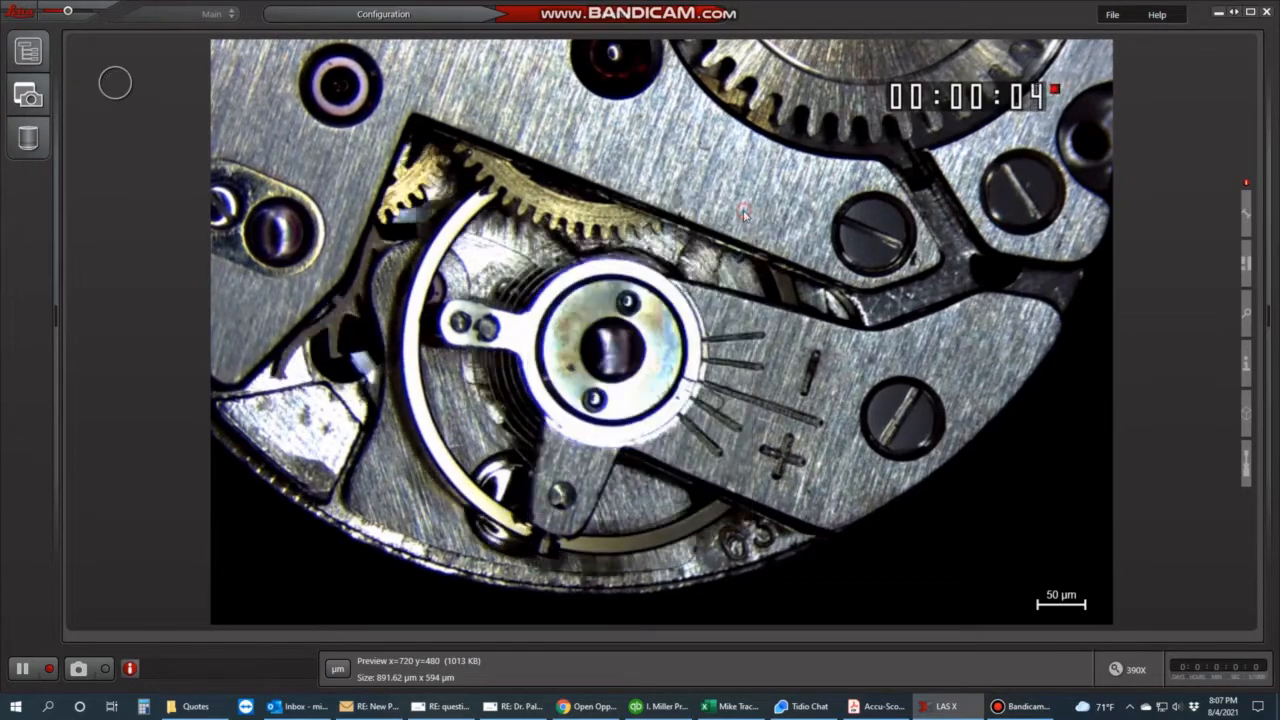
Check the User Configuration page and the Explorer's file list in the acquisition workspace
{"action": "left_click", "coordinate": [420, 14]}
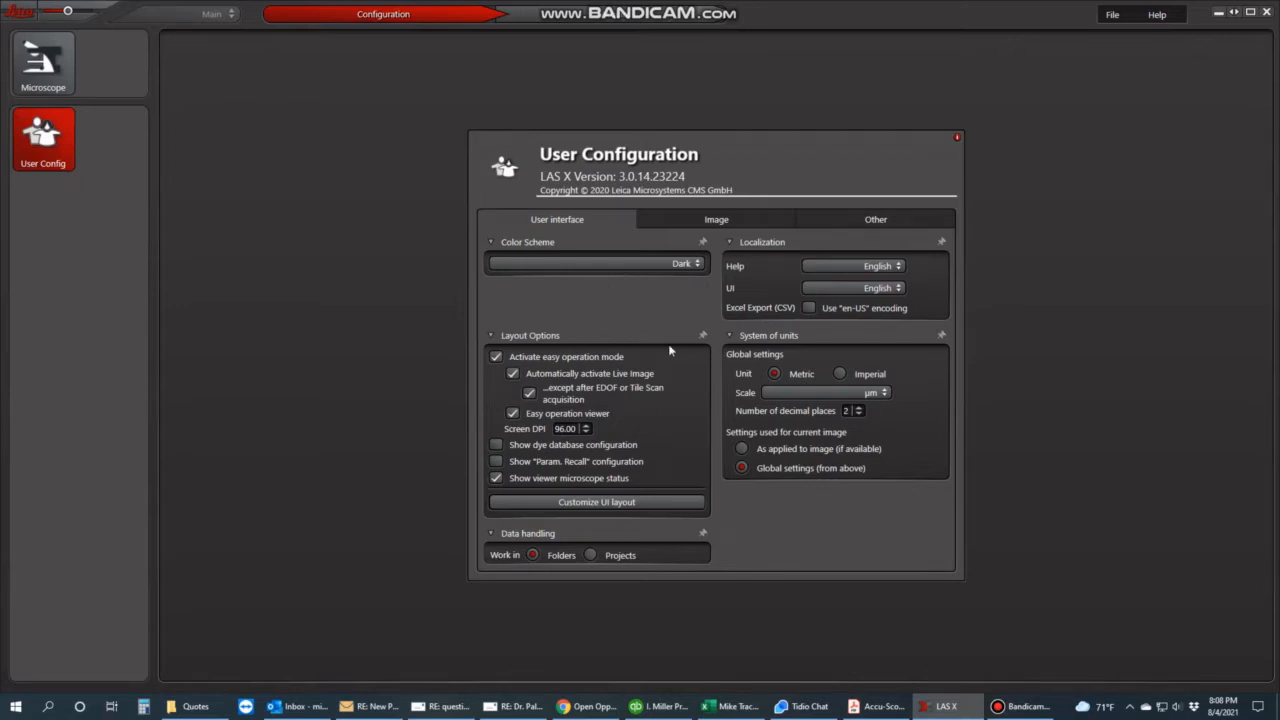
{"action": "left_click", "coordinate": [576, 18]}
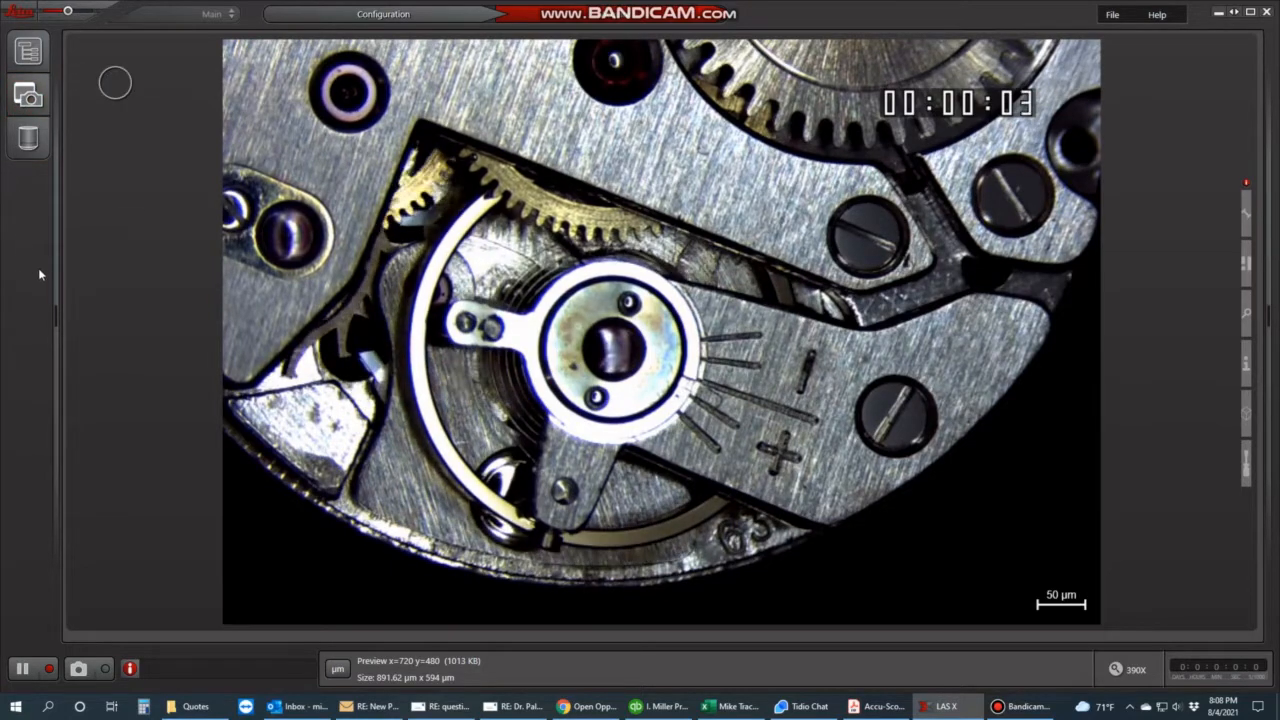
{"action": "left_click", "coordinate": [26, 54]}
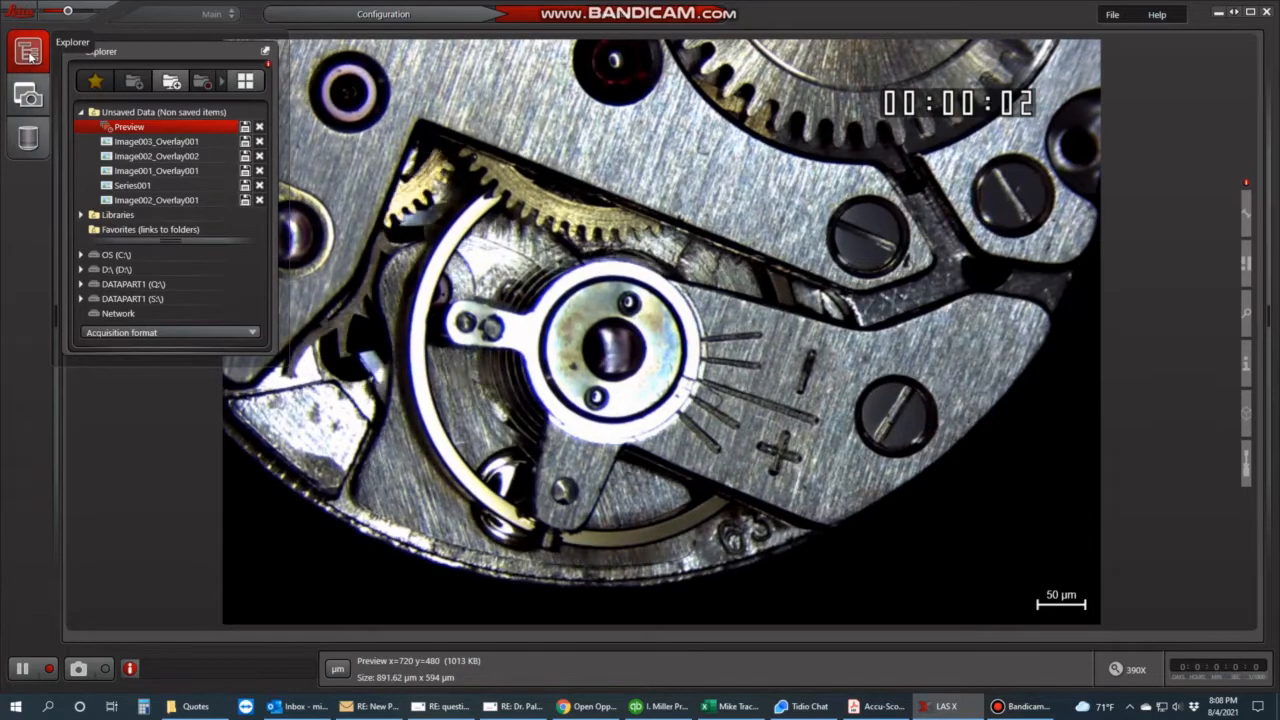
{"action": "left_click", "coordinate": [27, 97]}
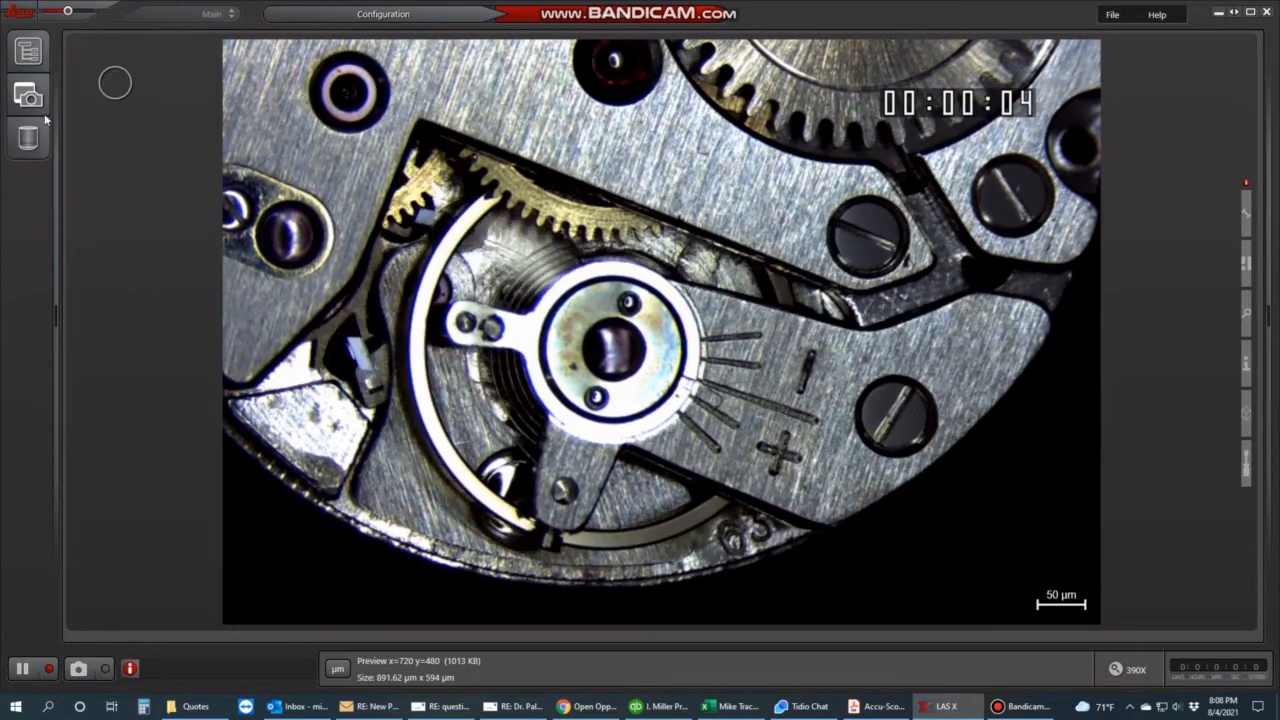
Detach the image exposure settings as a floating panel and place it beside the live preview
{"action": "mouse_move", "coordinate": [38, 100]}
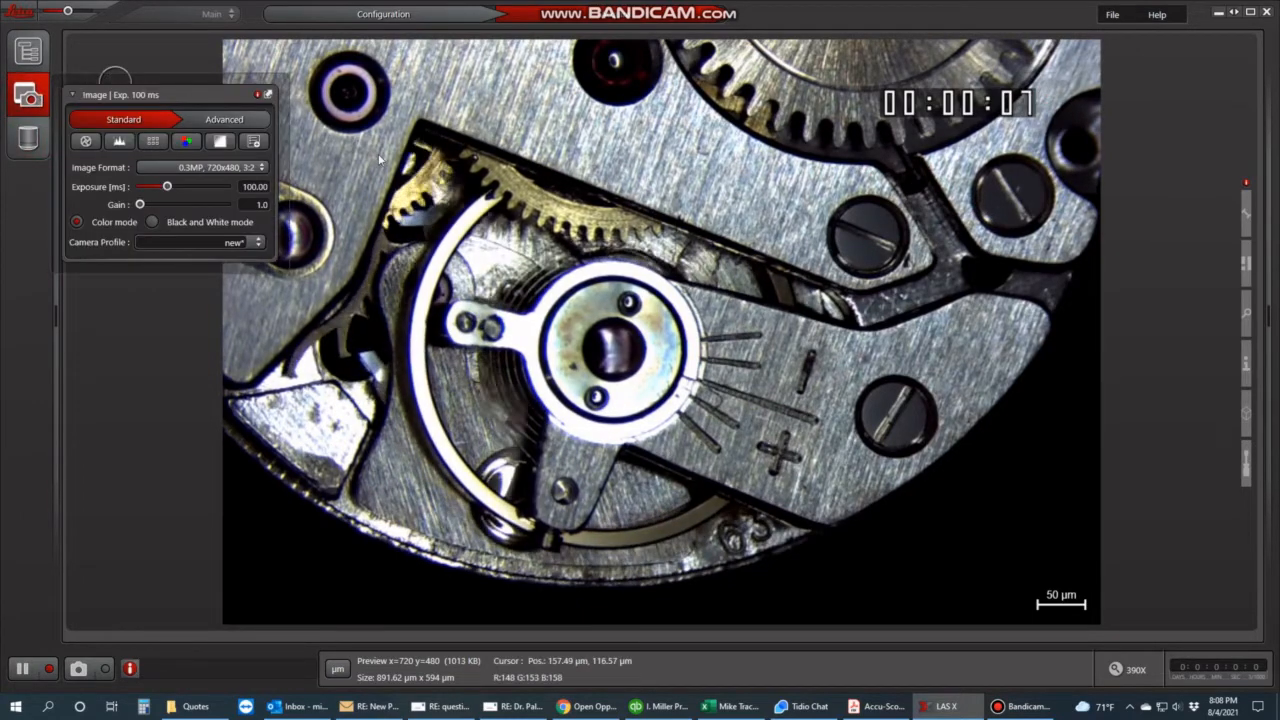
{"action": "left_click", "coordinate": [267, 95]}
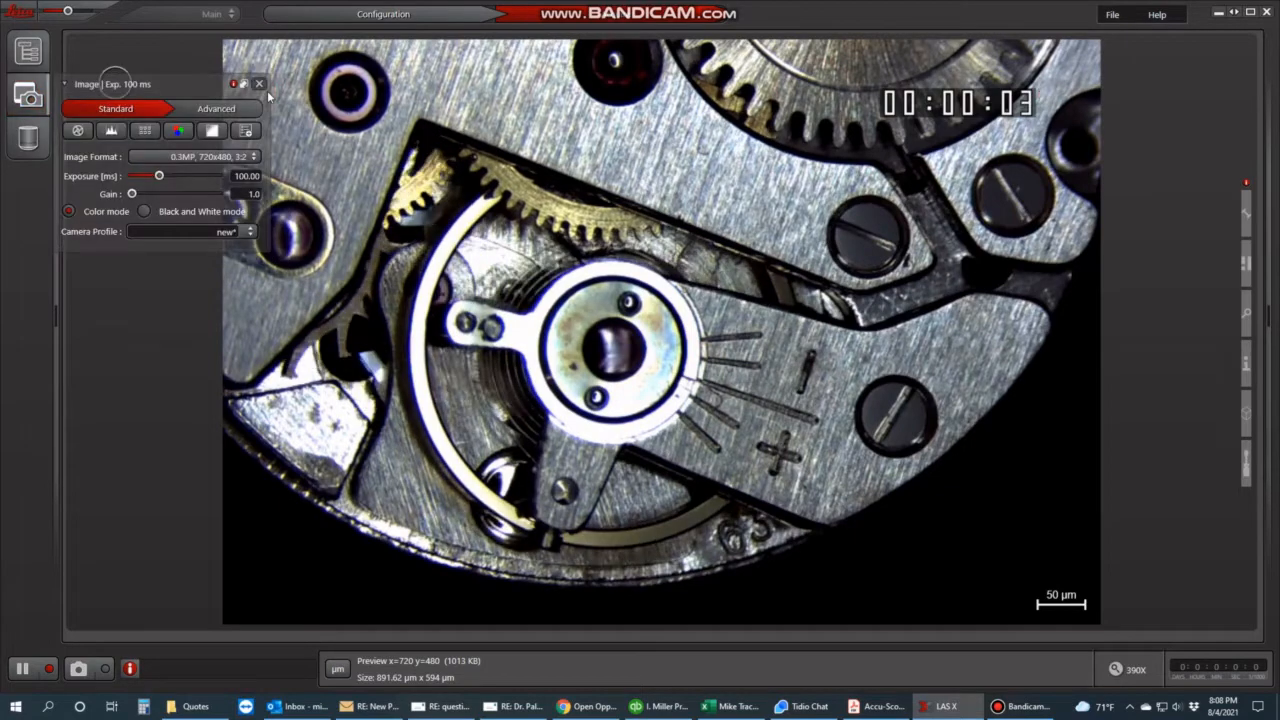
{"action": "left_click_drag", "start_coordinate": [181, 94], "coordinate": [93, 218]}
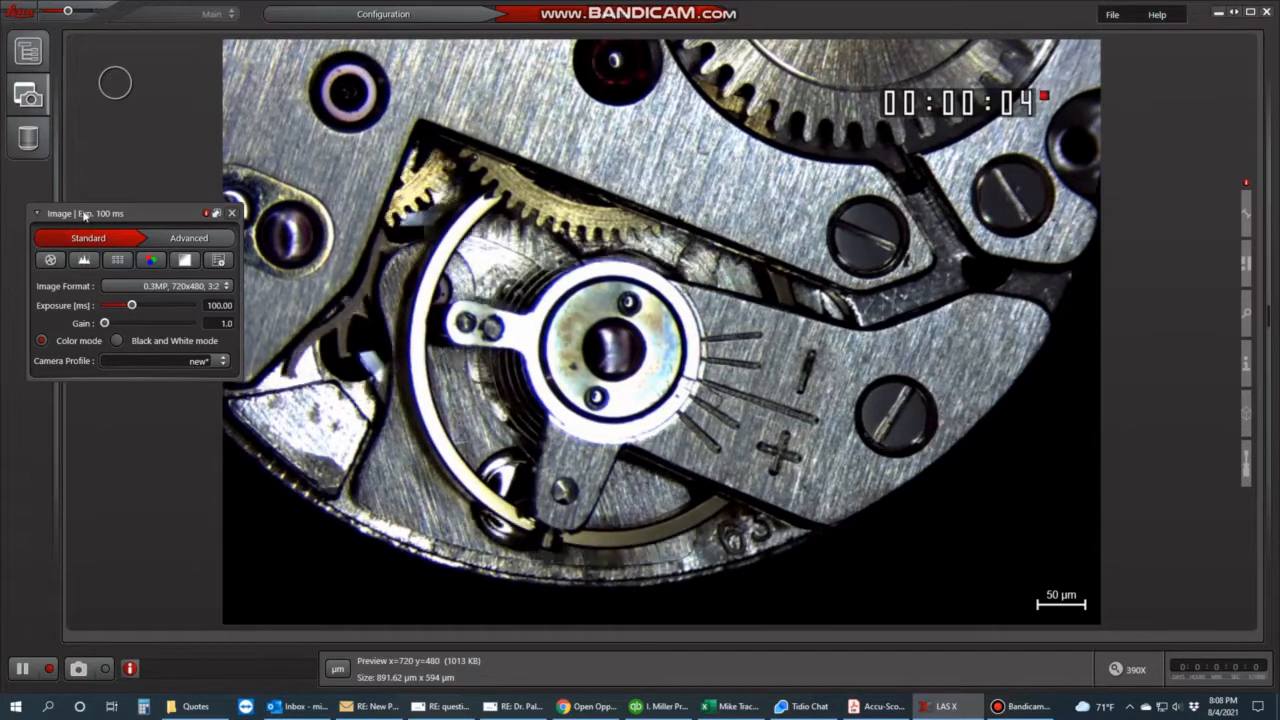
{"action": "left_click_drag", "start_coordinate": [84, 214], "coordinate": [75, 209]}
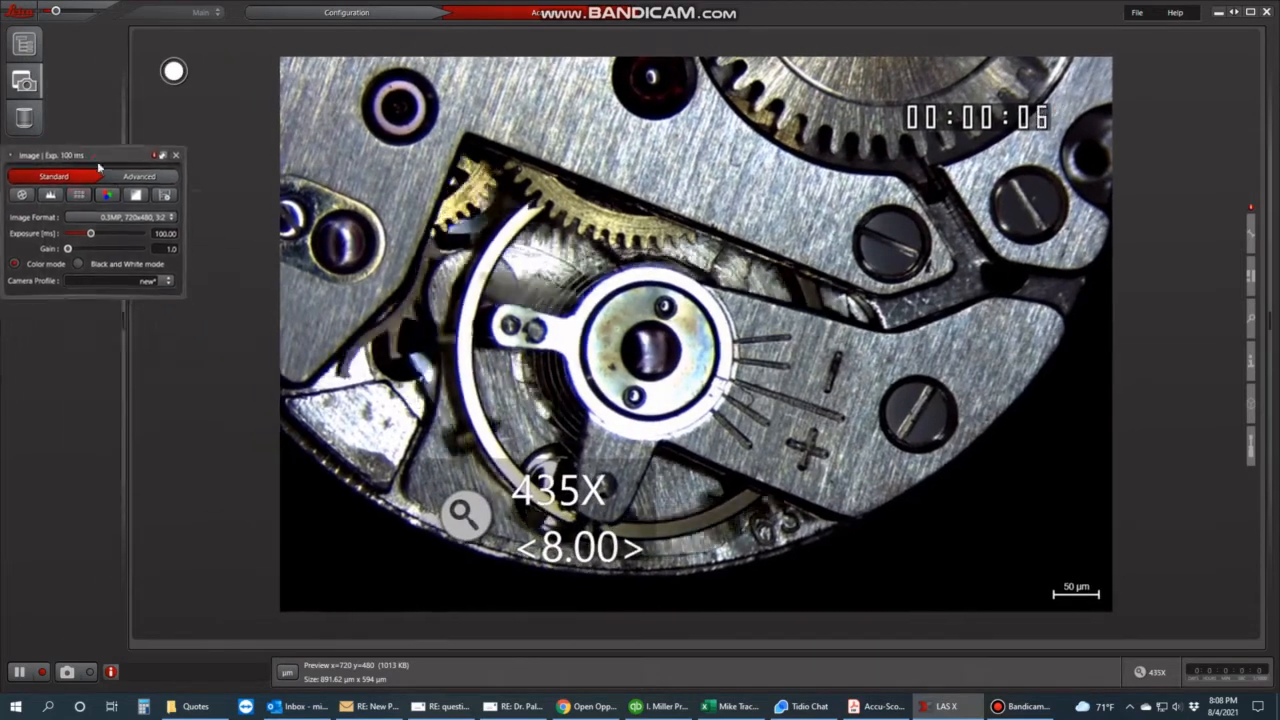
{"action": "left_click_drag", "start_coordinate": [98, 167], "coordinate": [128, 173]}
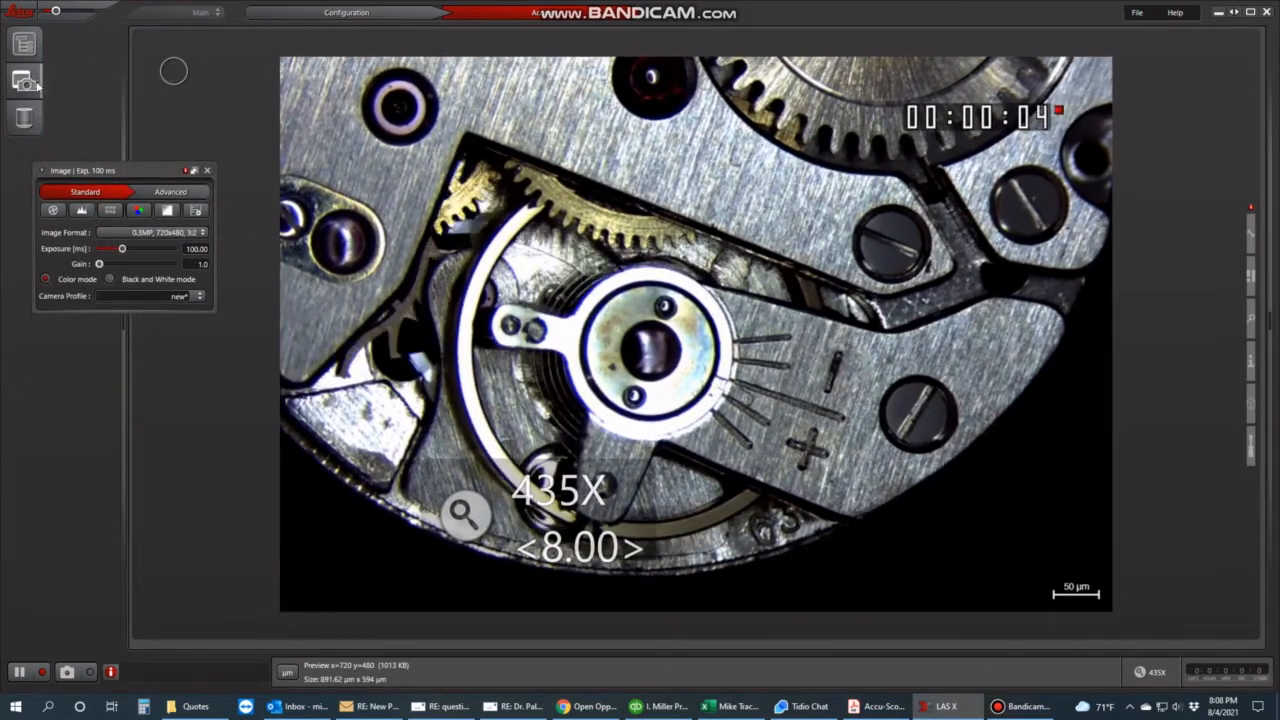
Browse the C: drive in the Explorer to the Desktop's Microscope Images folder and create a new folder inside it
{"action": "left_click", "coordinate": [35, 49]}
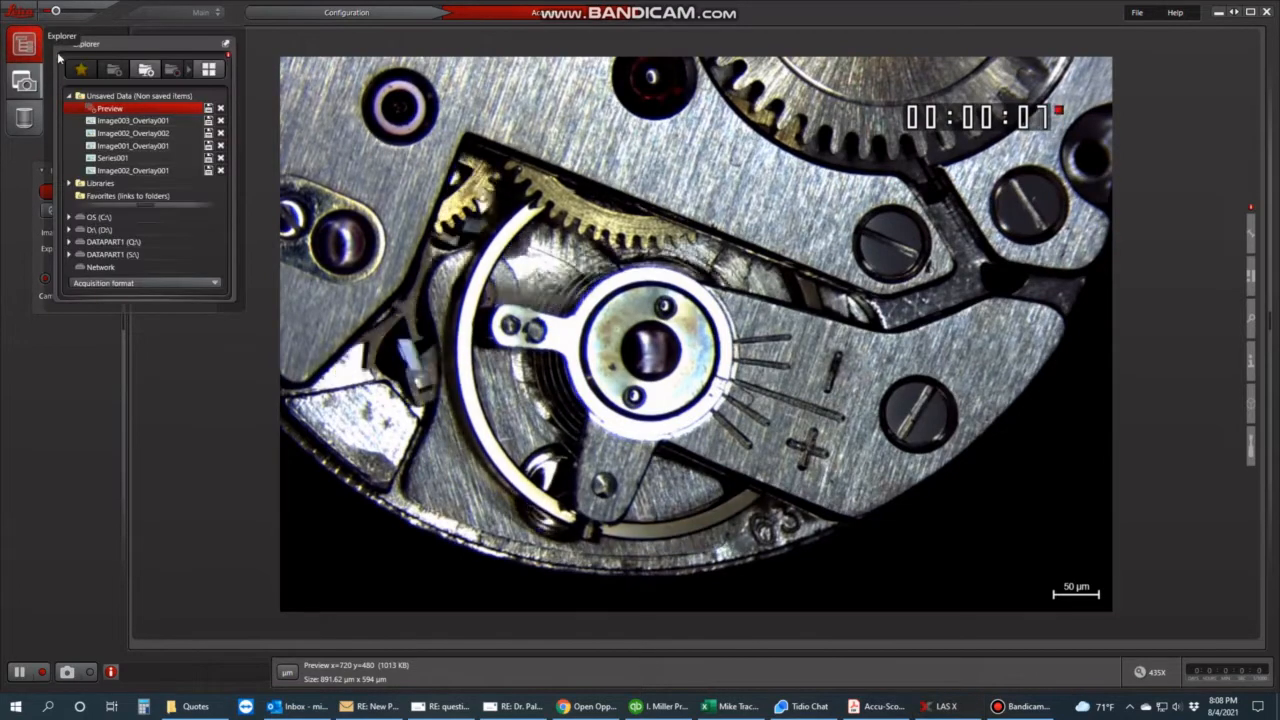
{"action": "left_click", "coordinate": [68, 216]}
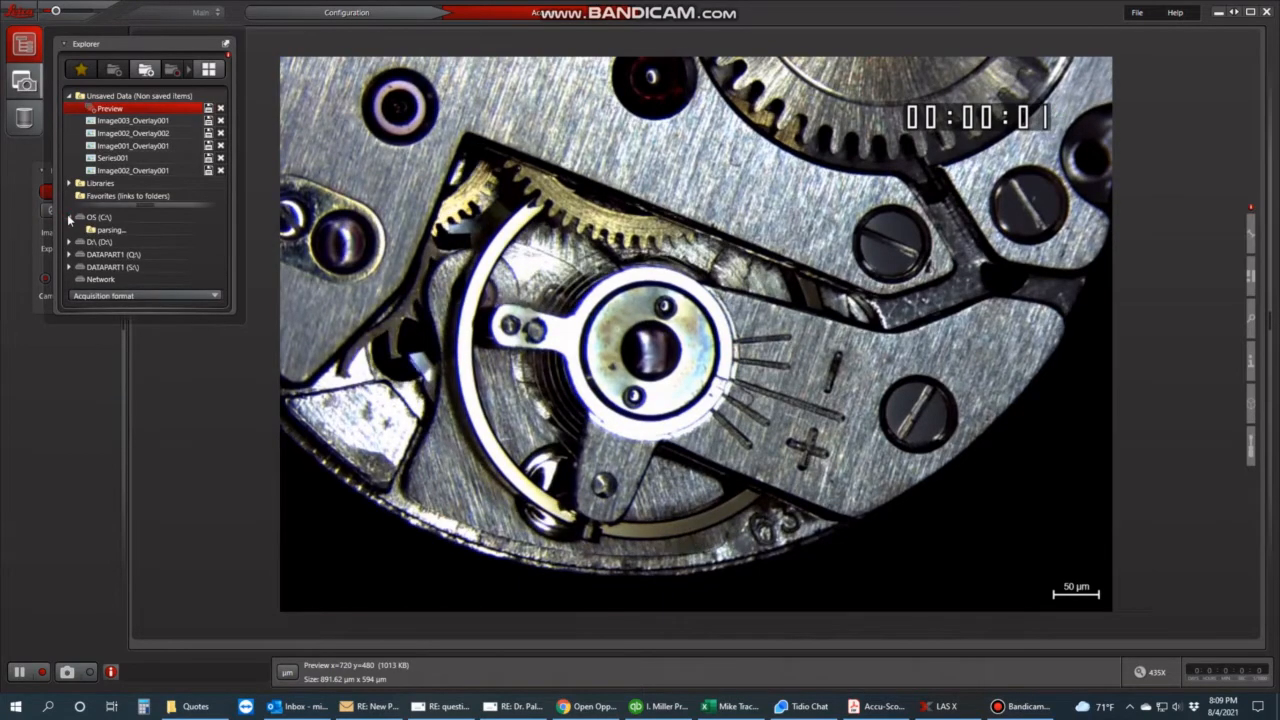
{"action": "left_click", "coordinate": [81, 467]}
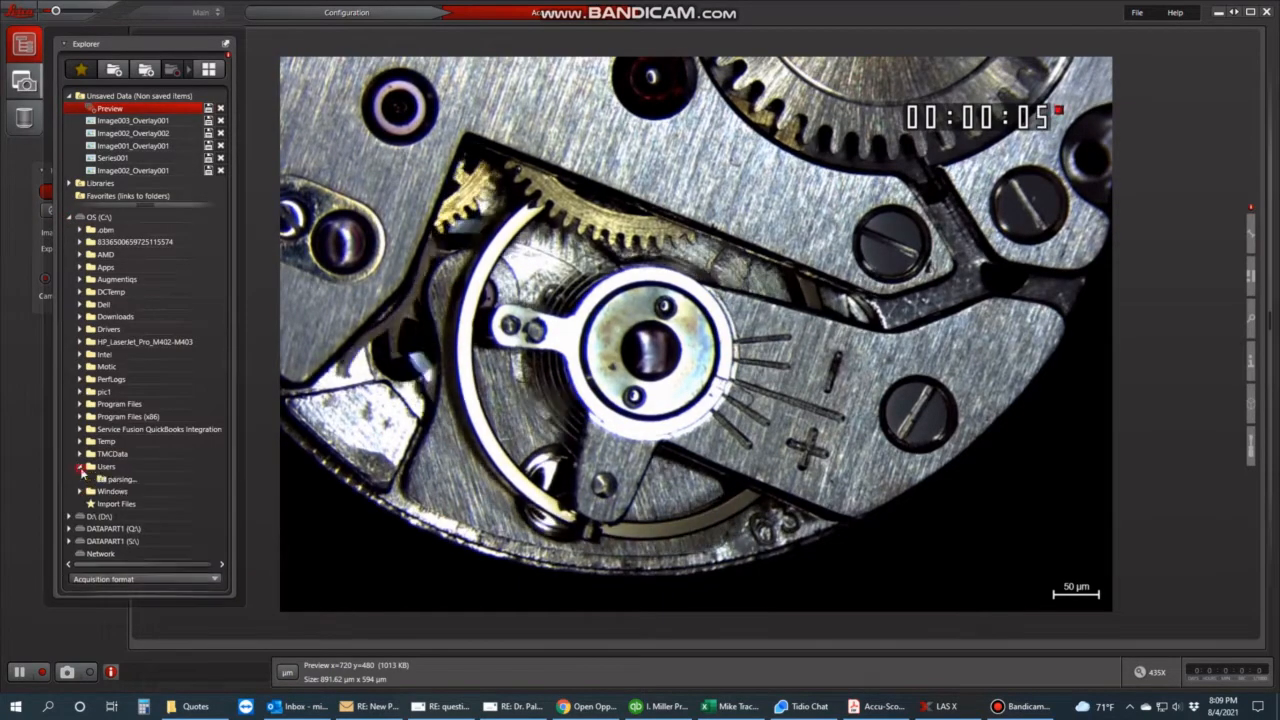
{"action": "left_click", "coordinate": [90, 479]}
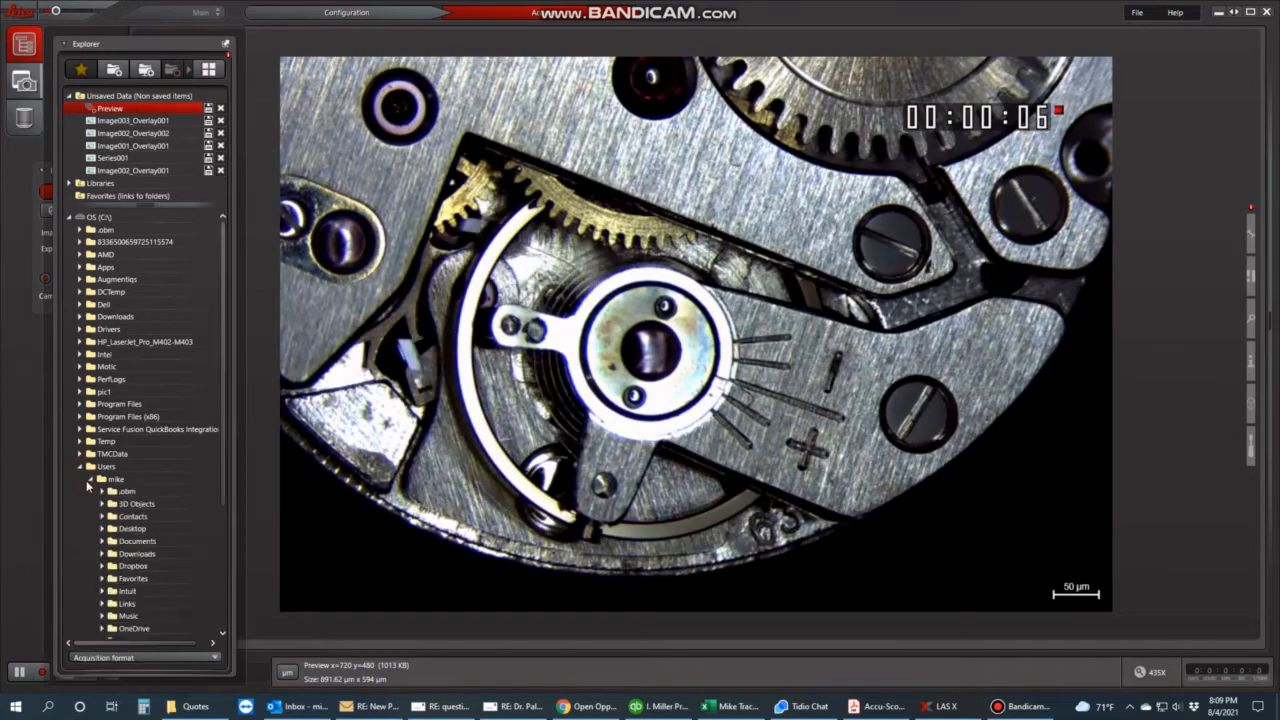
{"action": "left_click", "coordinate": [102, 529]}
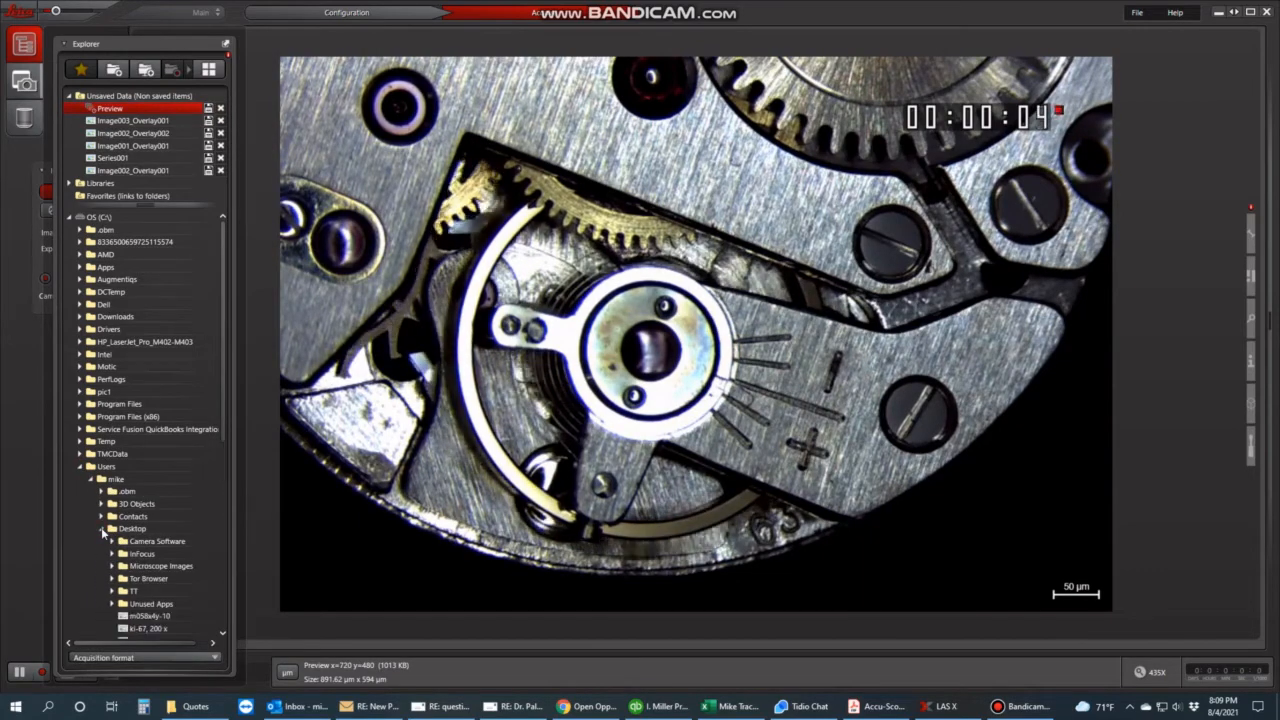
{"action": "left_click", "coordinate": [138, 567]}
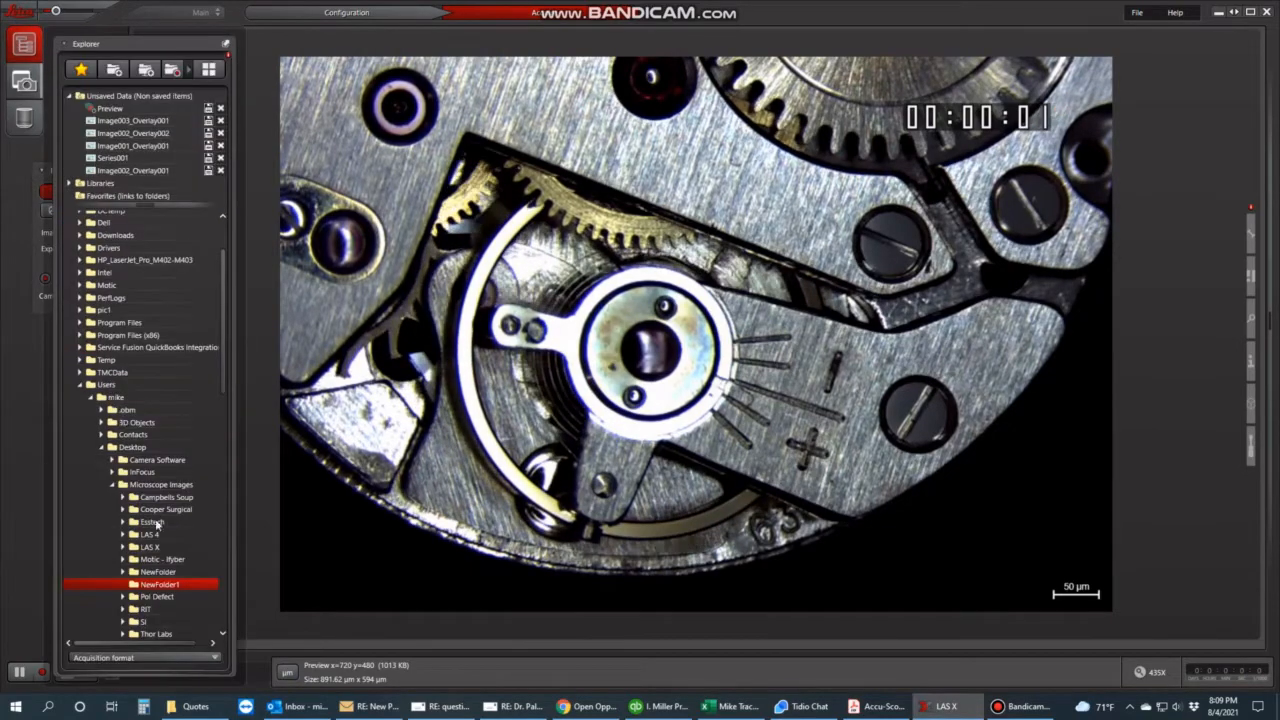
Rename the new folder as Microscope Images and select it as the storage location
{"action": "right_click", "coordinate": [159, 584]}
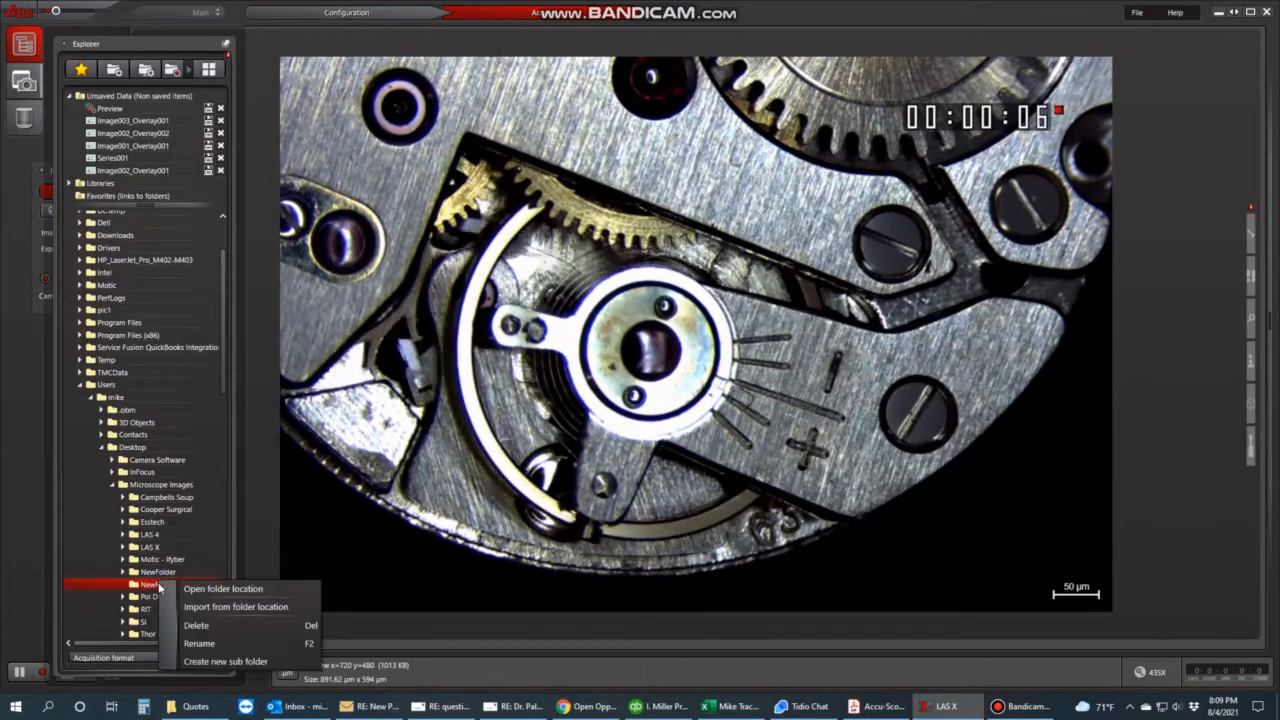
{"action": "left_click", "coordinate": [199, 643]}
{"action": "type", "text": "M"}
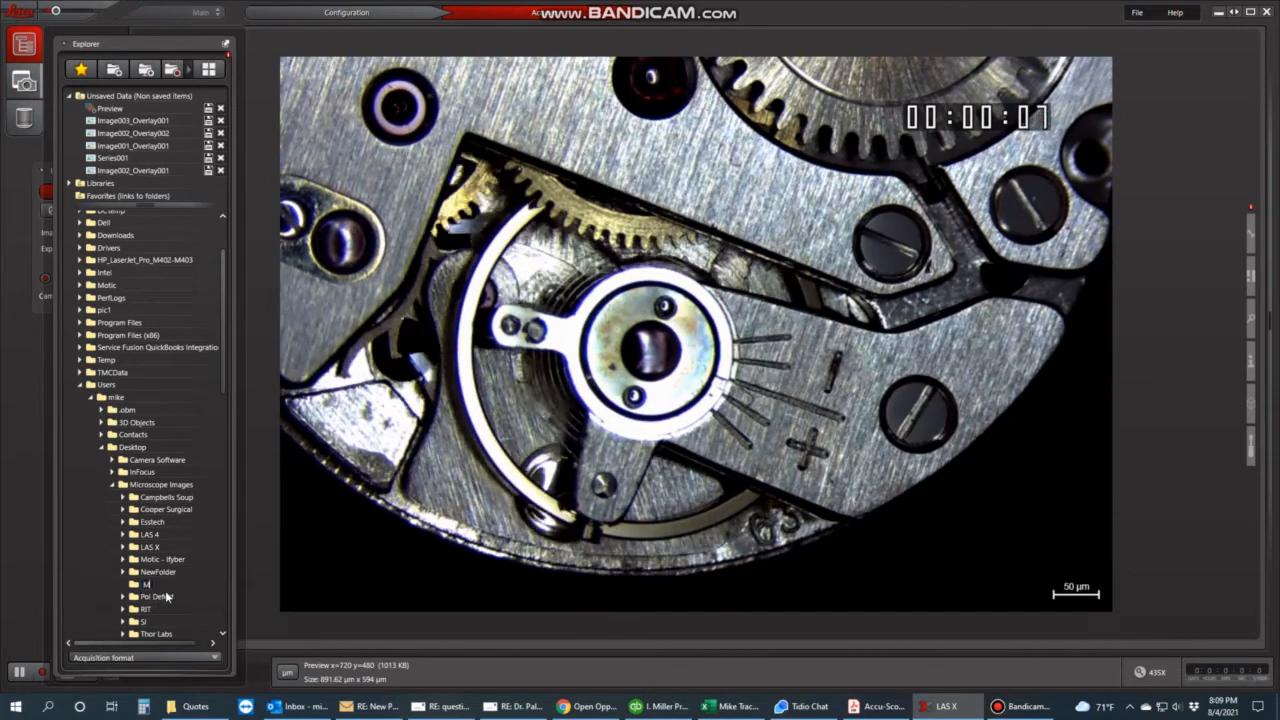
{"action": "type", "text": "icroscope"}
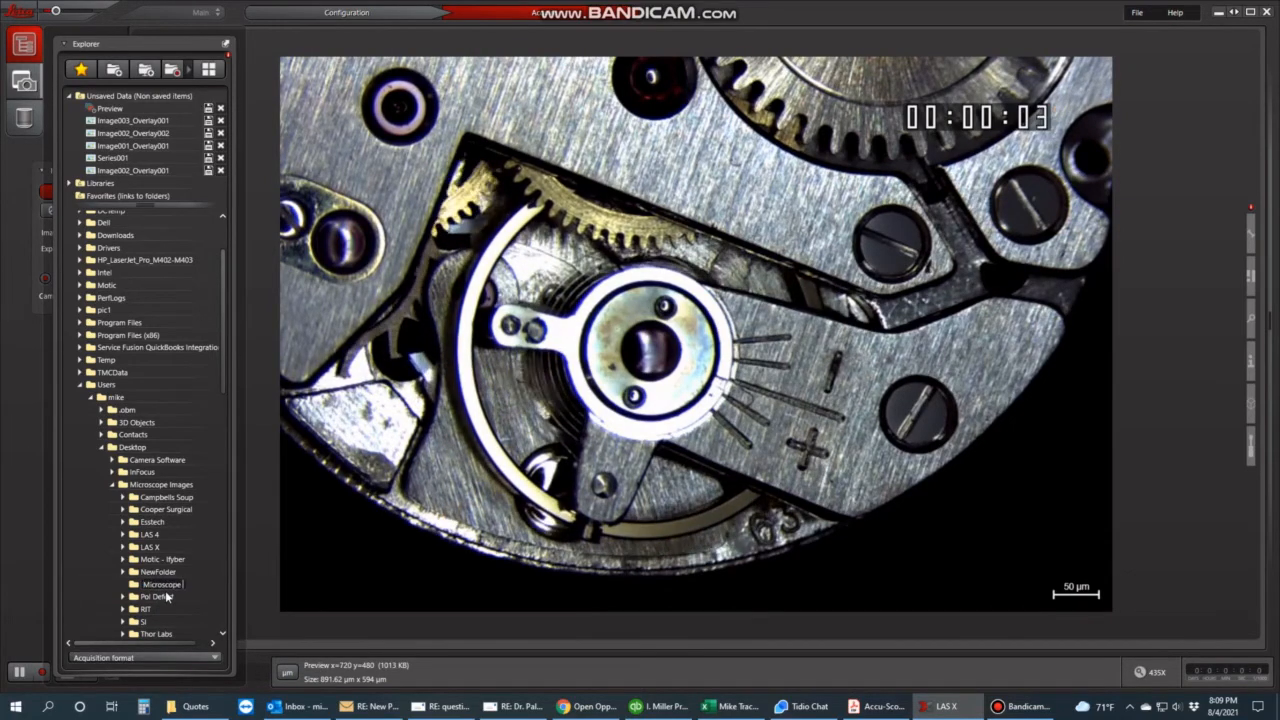
{"action": "type", "text": " Images"}
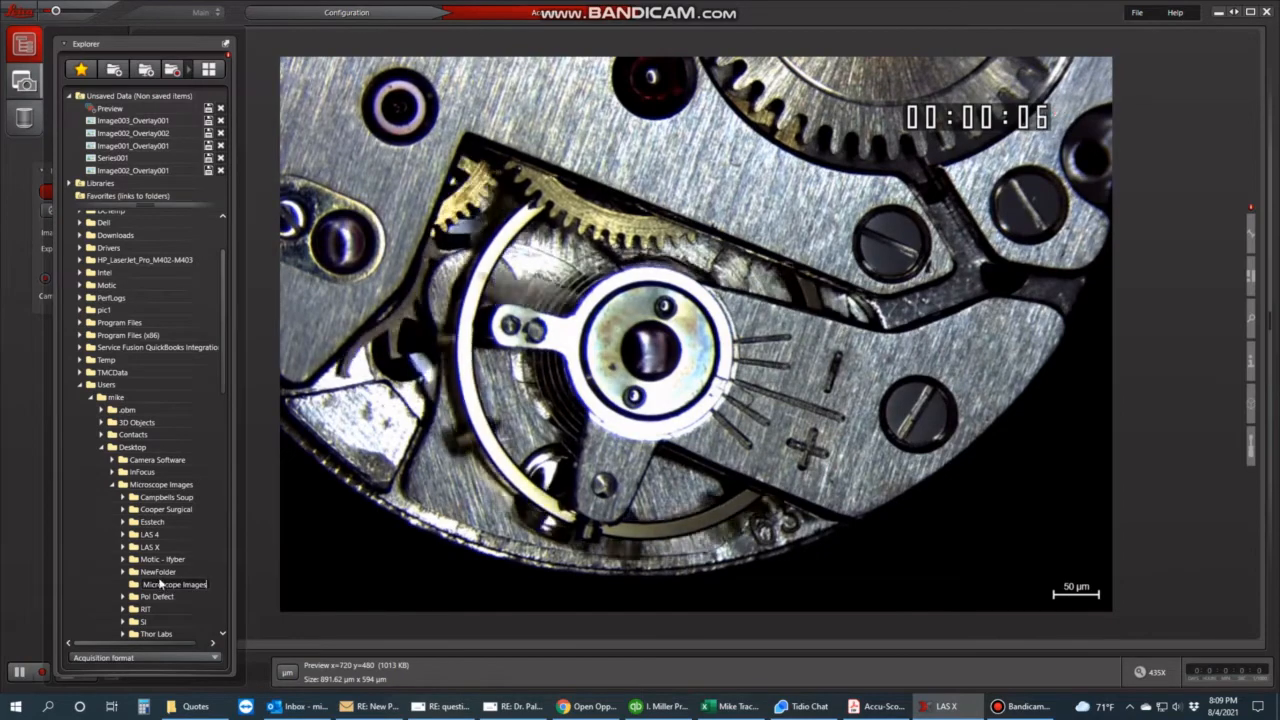
{"action": "key", "text": "Return"}
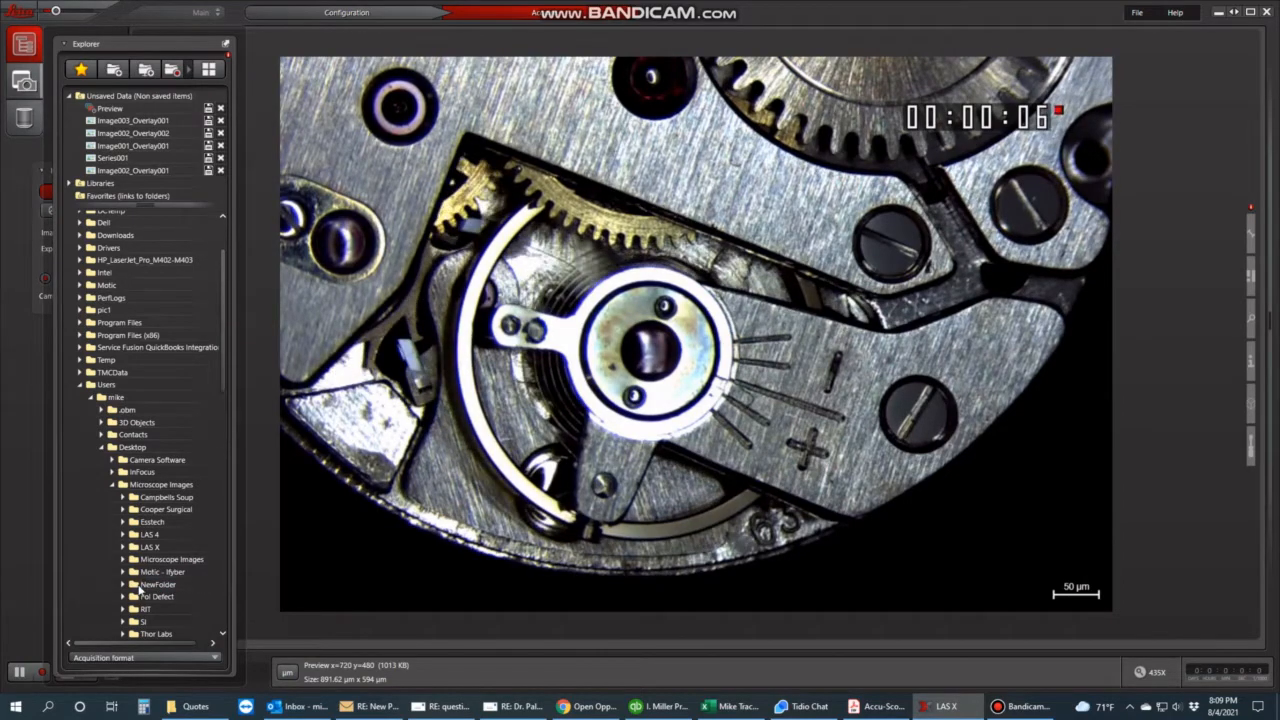
{"action": "left_click", "coordinate": [170, 562]}
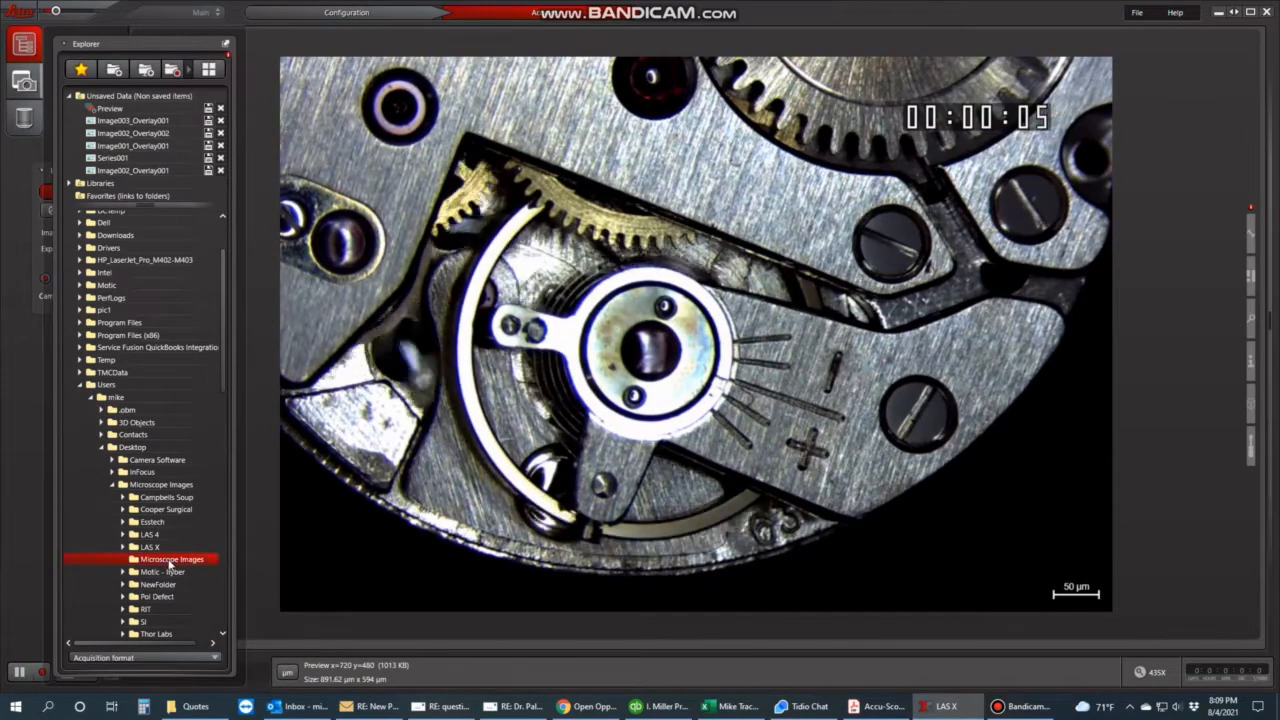
{"action": "left_click", "coordinate": [32, 547]}
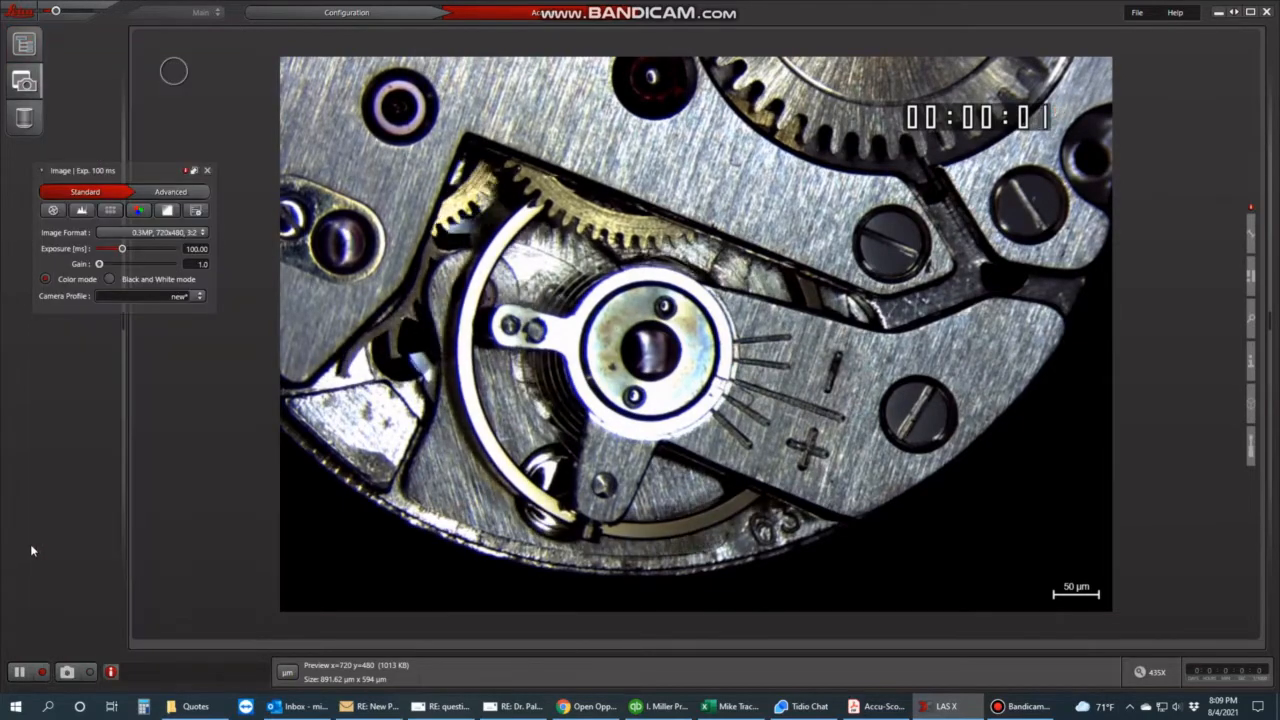
Capture the watch movement with the current manual microscope settings and choose the Desktop's Microscope Images folder for saving
{"action": "left_click", "coordinate": [70, 673]}
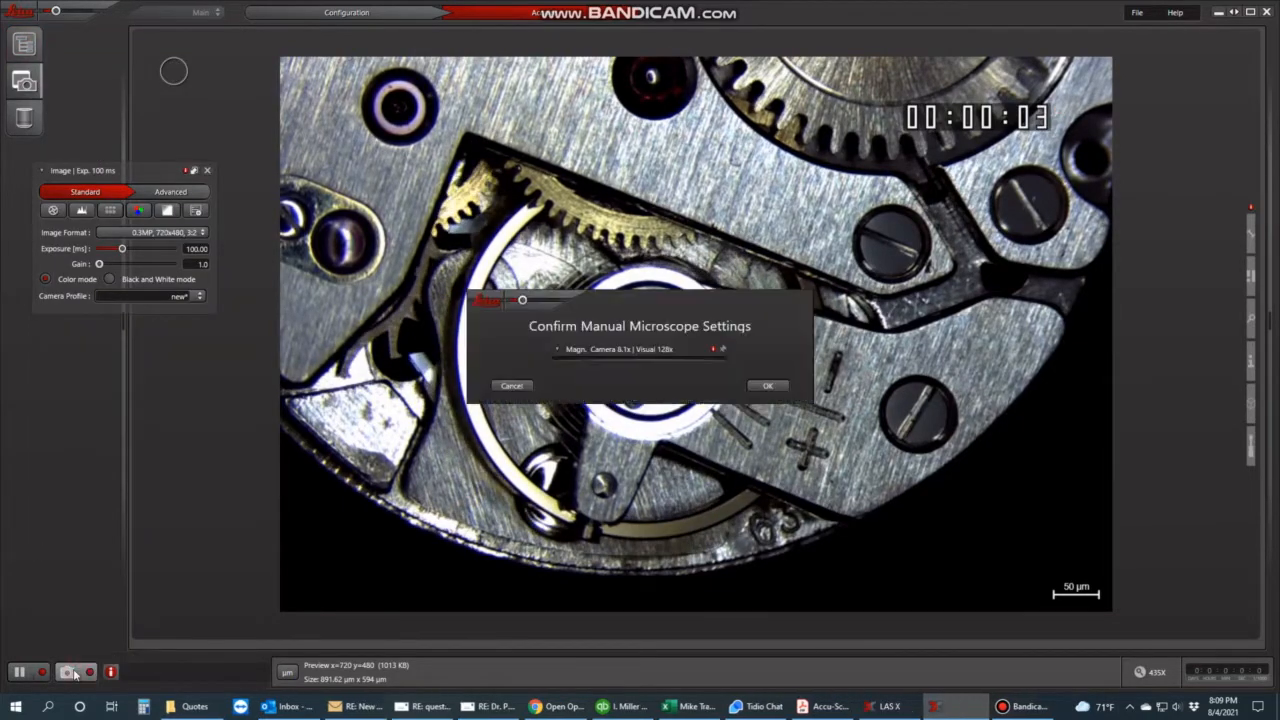
{"action": "left_click", "coordinate": [767, 426]}
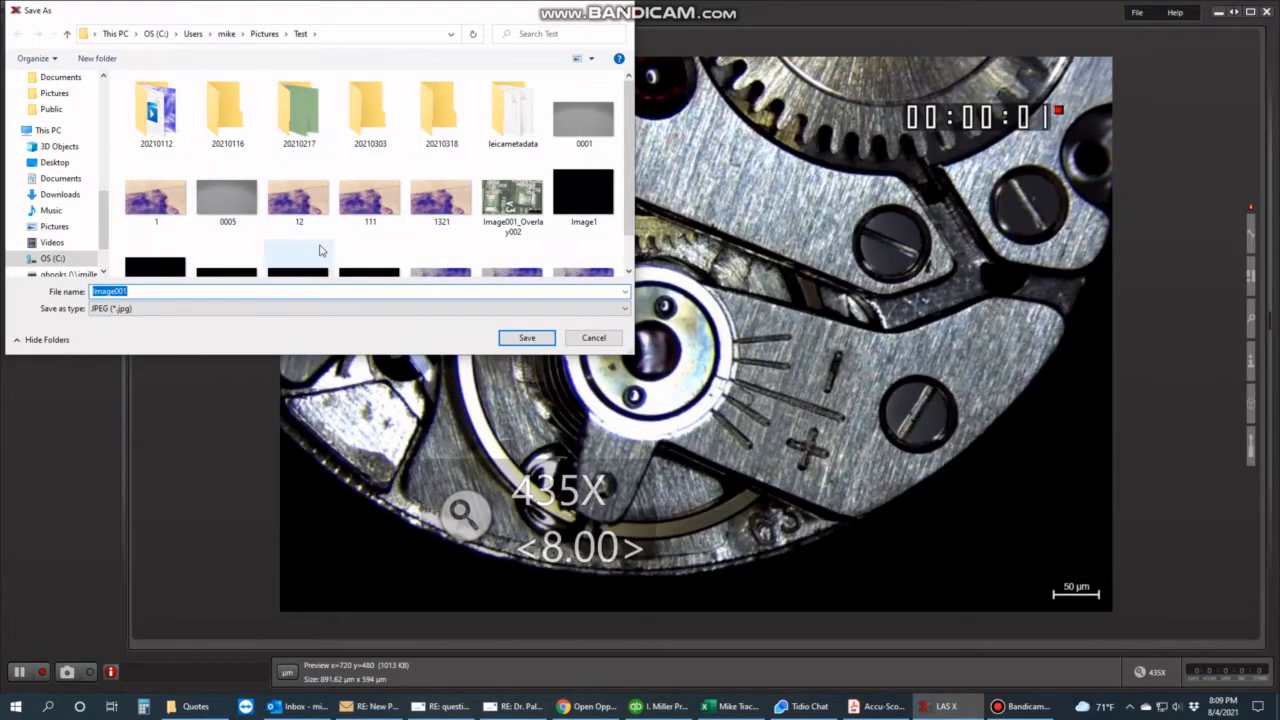
{"action": "scroll", "coordinate": [320, 250], "scroll_direction": "down", "scroll_amount": 1}
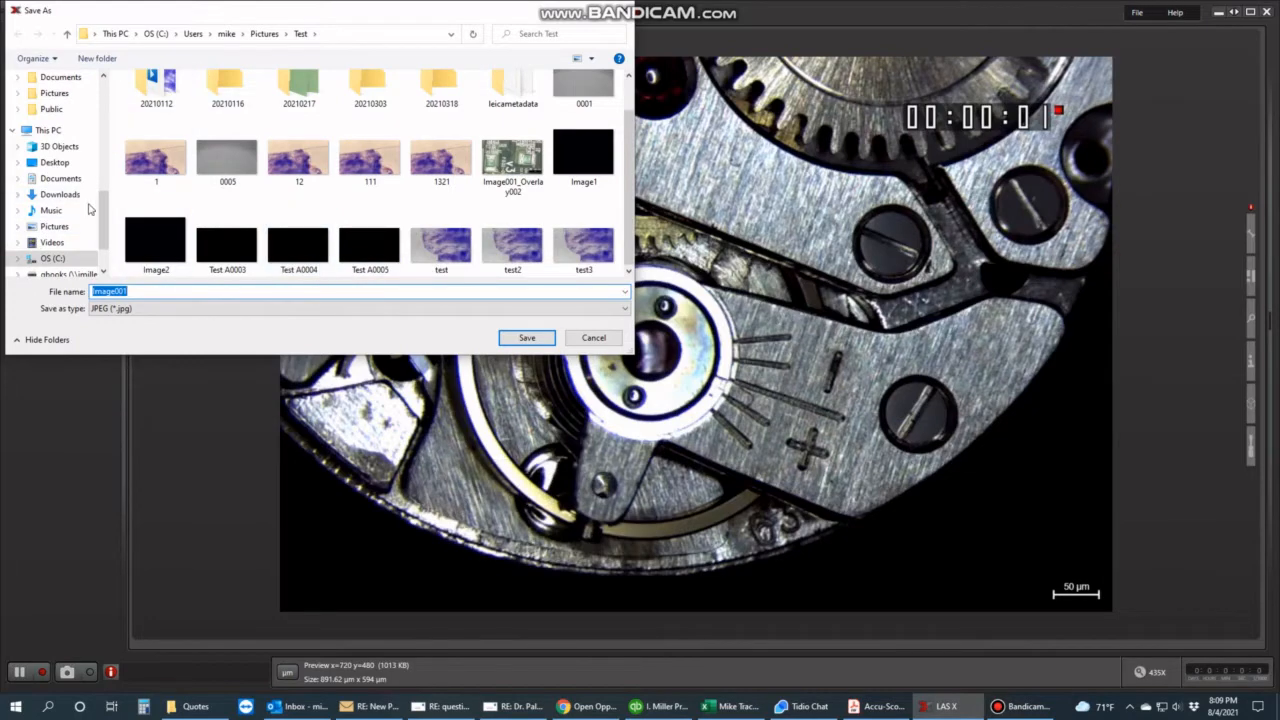
{"action": "scroll", "coordinate": [88, 208], "scroll_direction": "up", "scroll_amount": 2}
{"action": "left_click", "coordinate": [60, 231]}
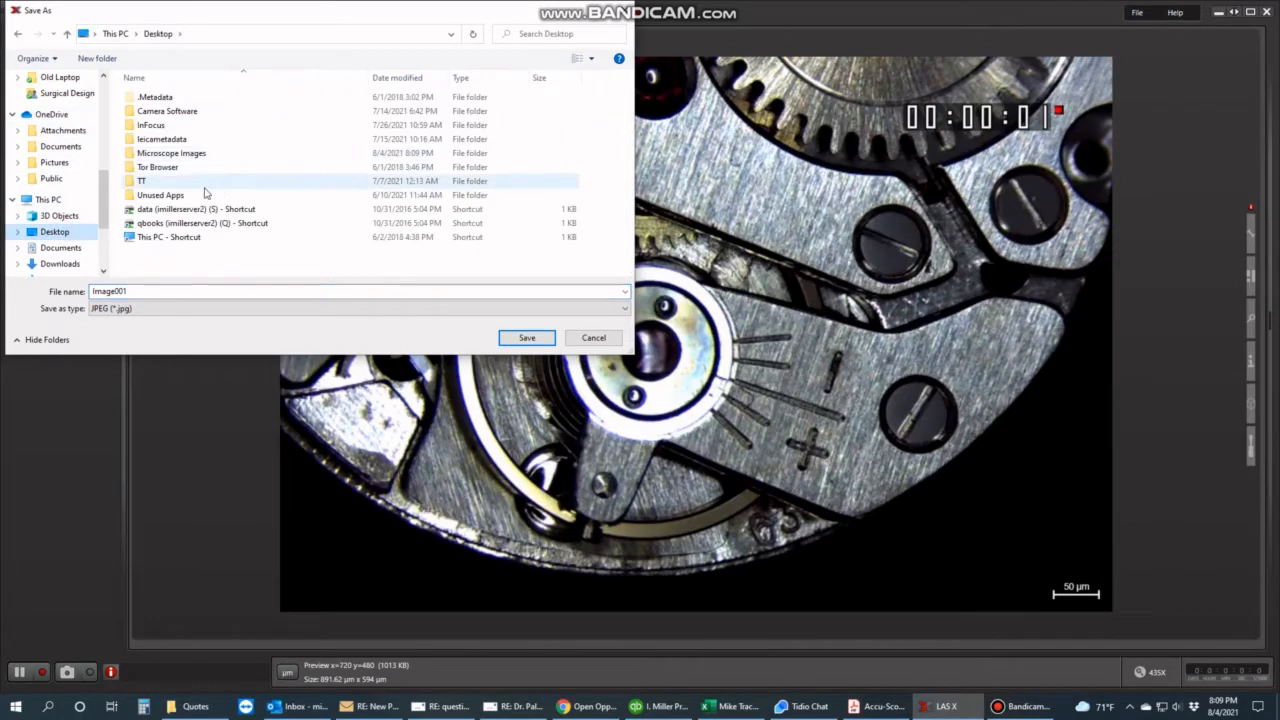
{"action": "double_click", "coordinate": [180, 154]}
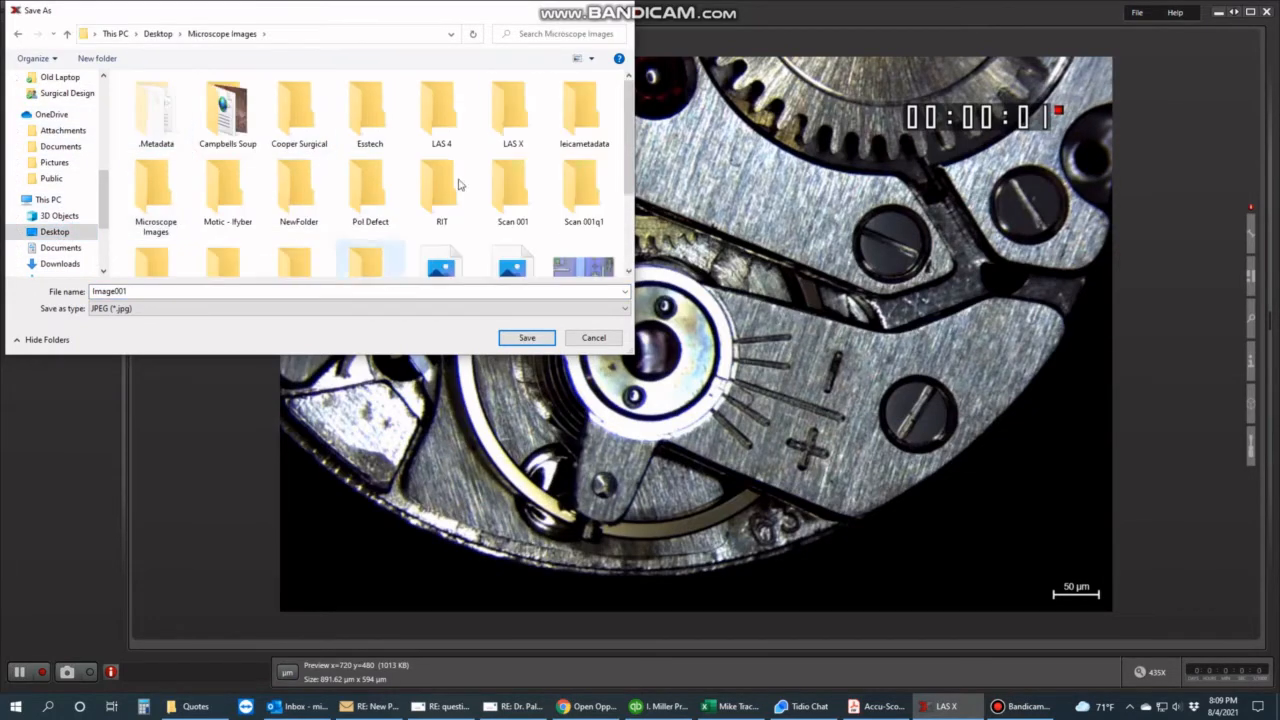
Name the captured image test and save it as a JPEG
{"action": "left_click", "coordinate": [110, 291]}
{"action": "double_click", "coordinate": [110, 291]}
{"action": "type", "text": "te"}
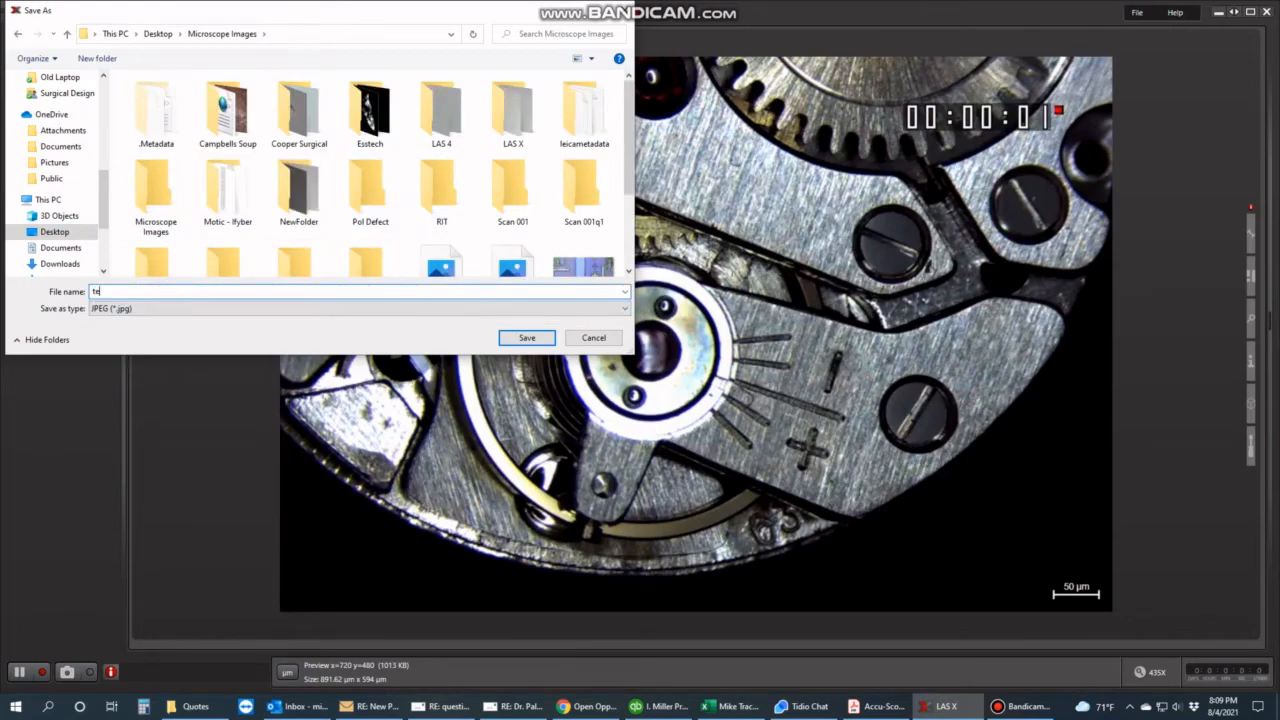
{"action": "type", "text": "st"}
{"action": "key", "text": "Return"}
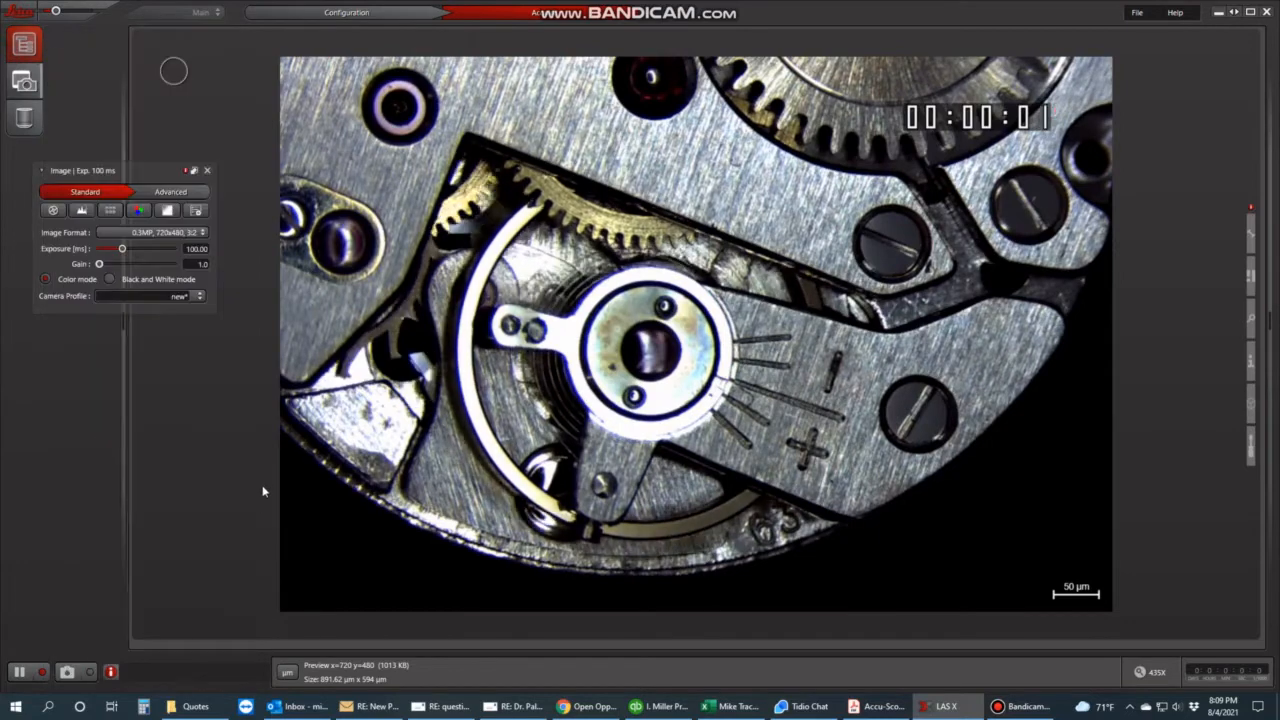
Capture another image of the watch movement with the same microscope settings and cancel saving it to a file
{"action": "left_click", "coordinate": [68, 672]}
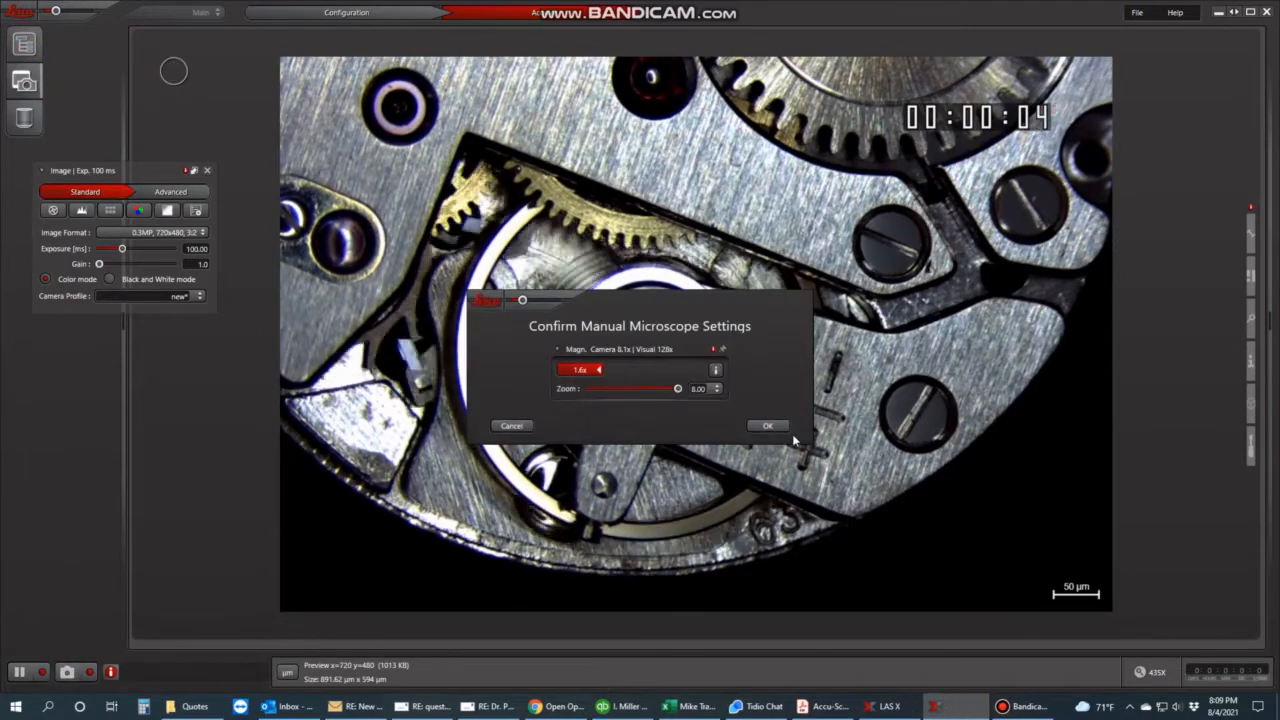
{"action": "left_click", "coordinate": [767, 425]}
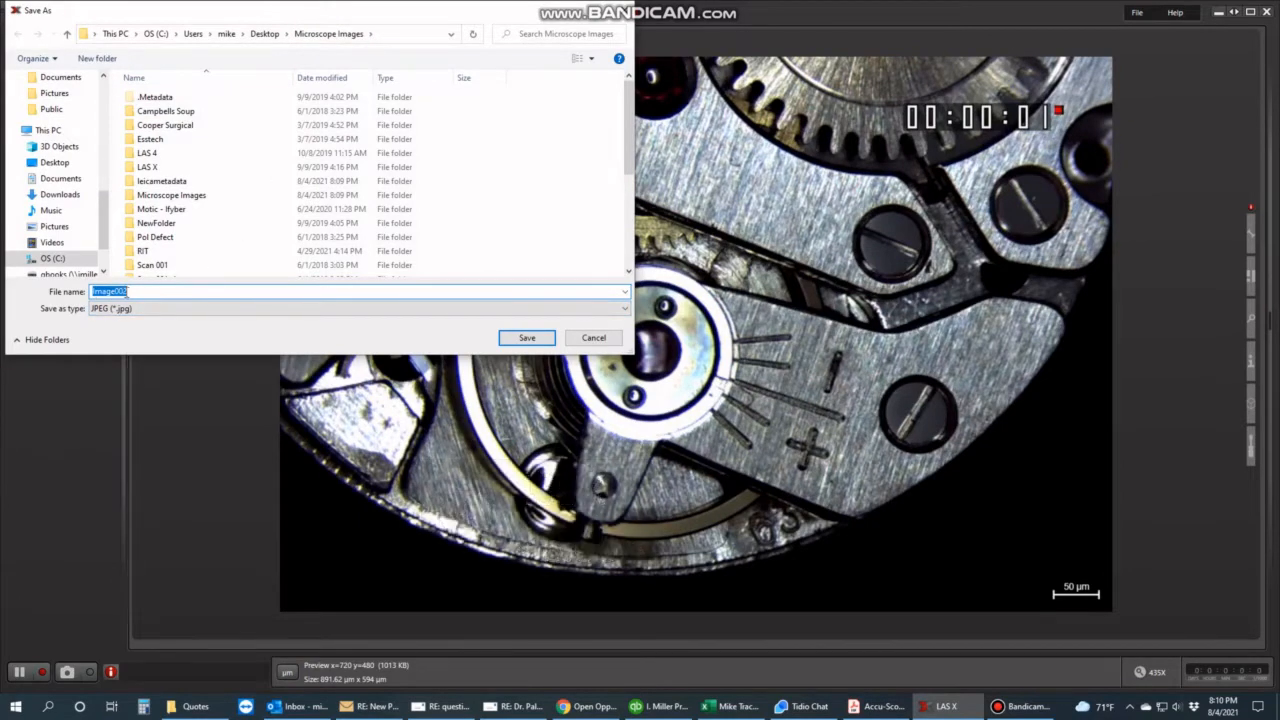
{"action": "left_click", "coordinate": [594, 338]}
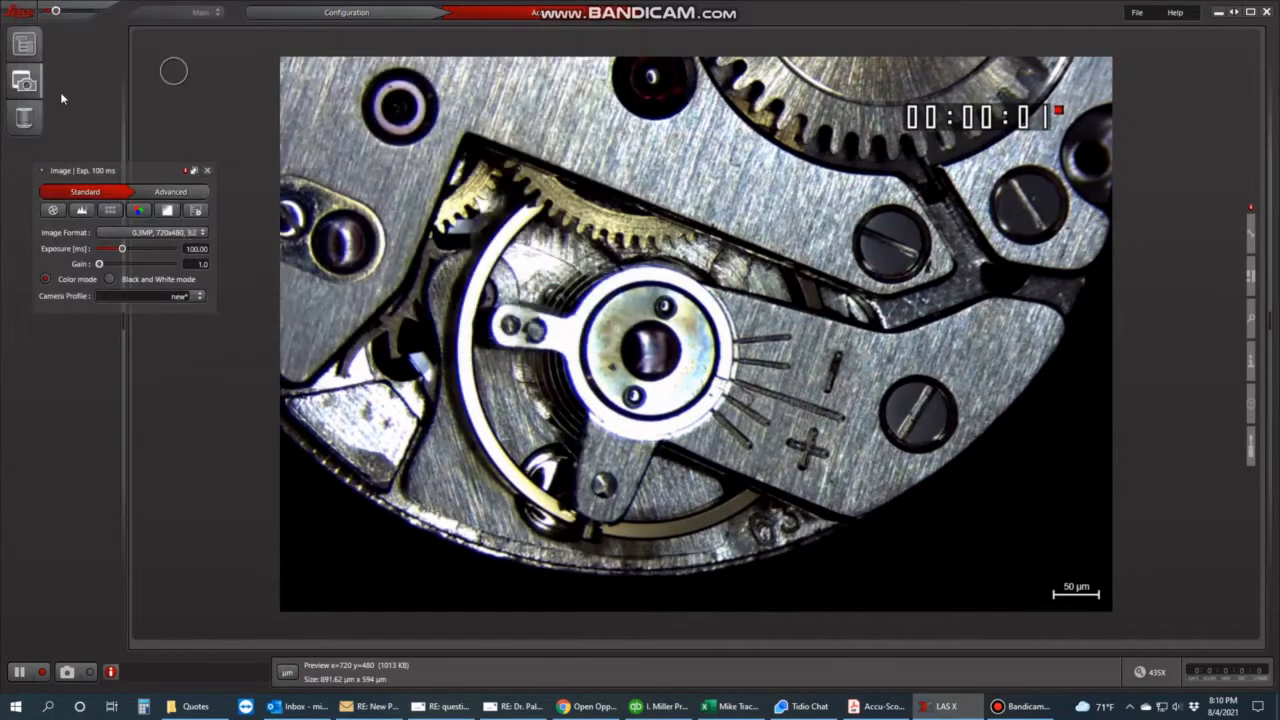
Set the Desktop's Microscope Images folder as the automatic storage location in the Explorer and capture an image into it
{"action": "left_click", "coordinate": [24, 43]}
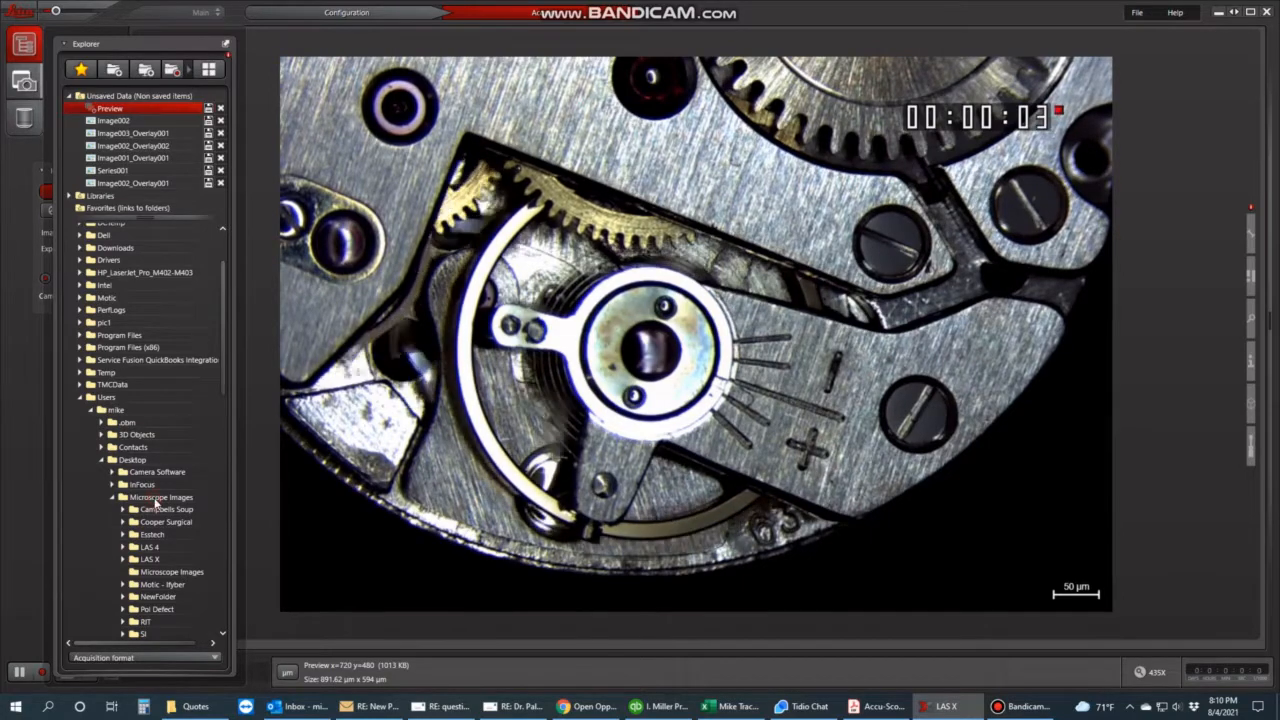
{"action": "left_click", "coordinate": [164, 498]}
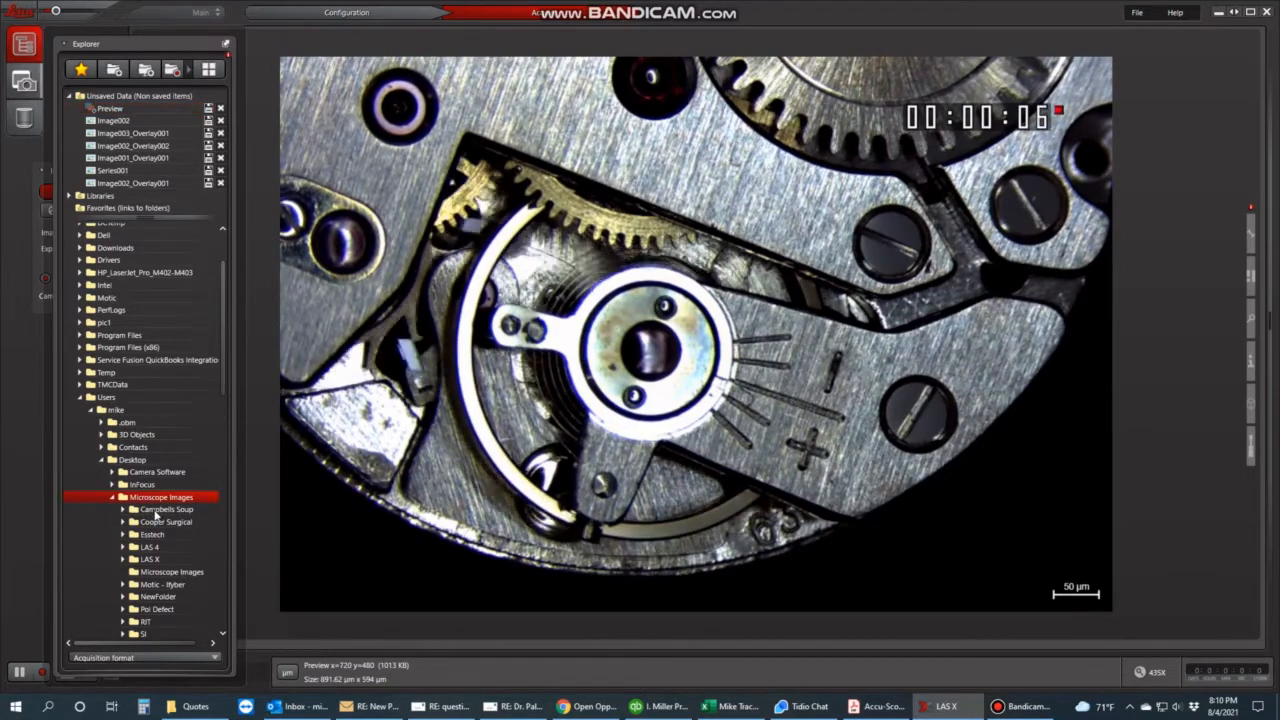
{"action": "left_click", "coordinate": [171, 75]}
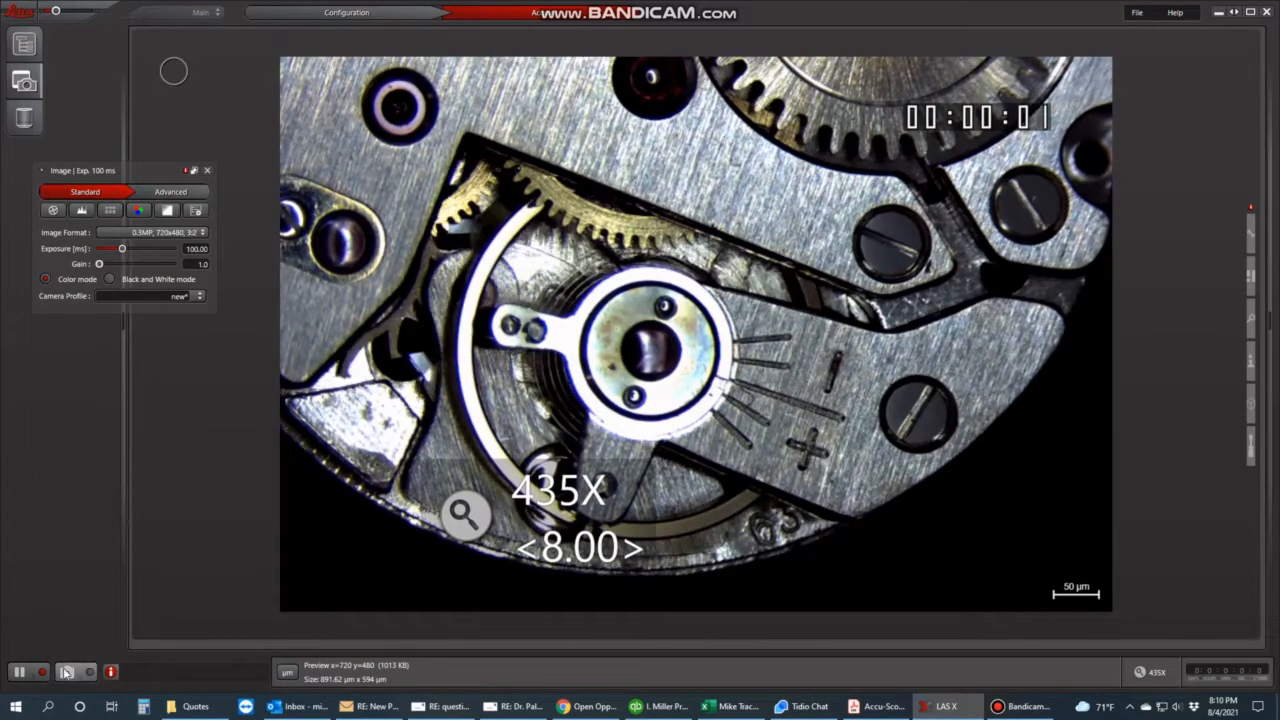
{"action": "left_click", "coordinate": [67, 672]}
{"action": "left_click", "coordinate": [766, 421]}
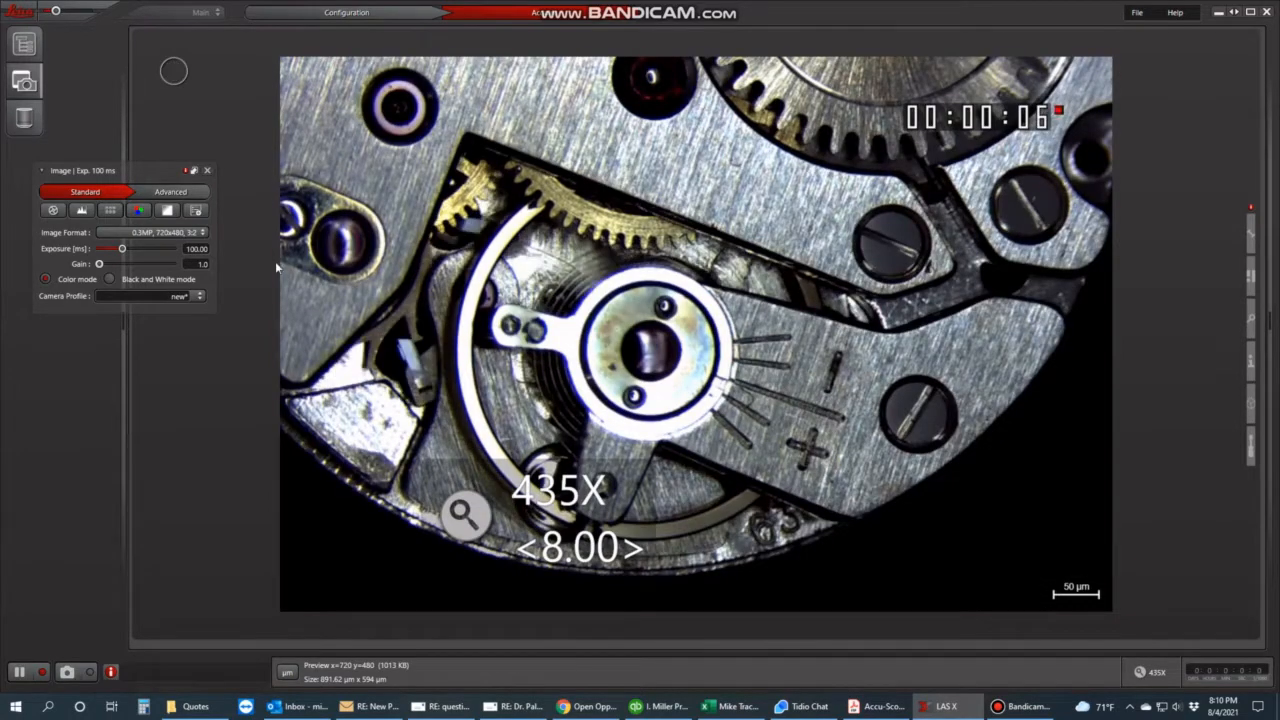
Expand the Explorer's acquisition format settings, try TIF as the data type, and return it to JPEG
{"action": "left_click", "coordinate": [24, 43]}
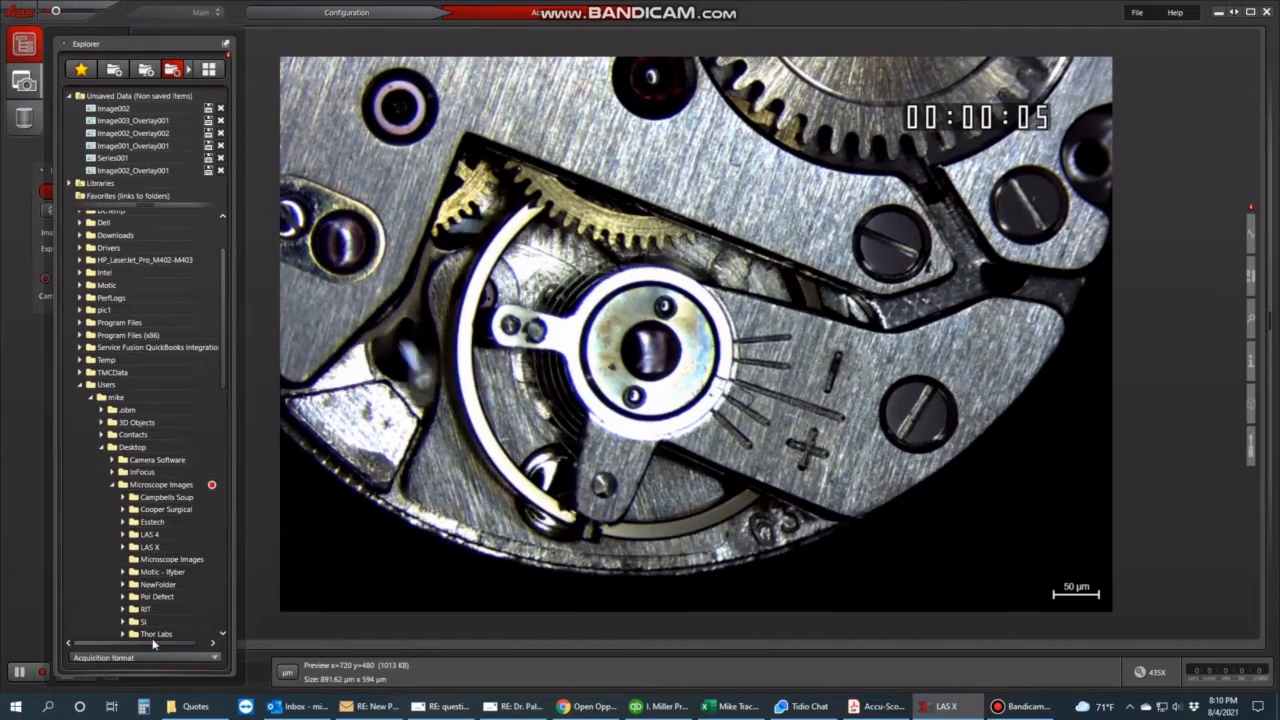
{"action": "left_click", "coordinate": [150, 657]}
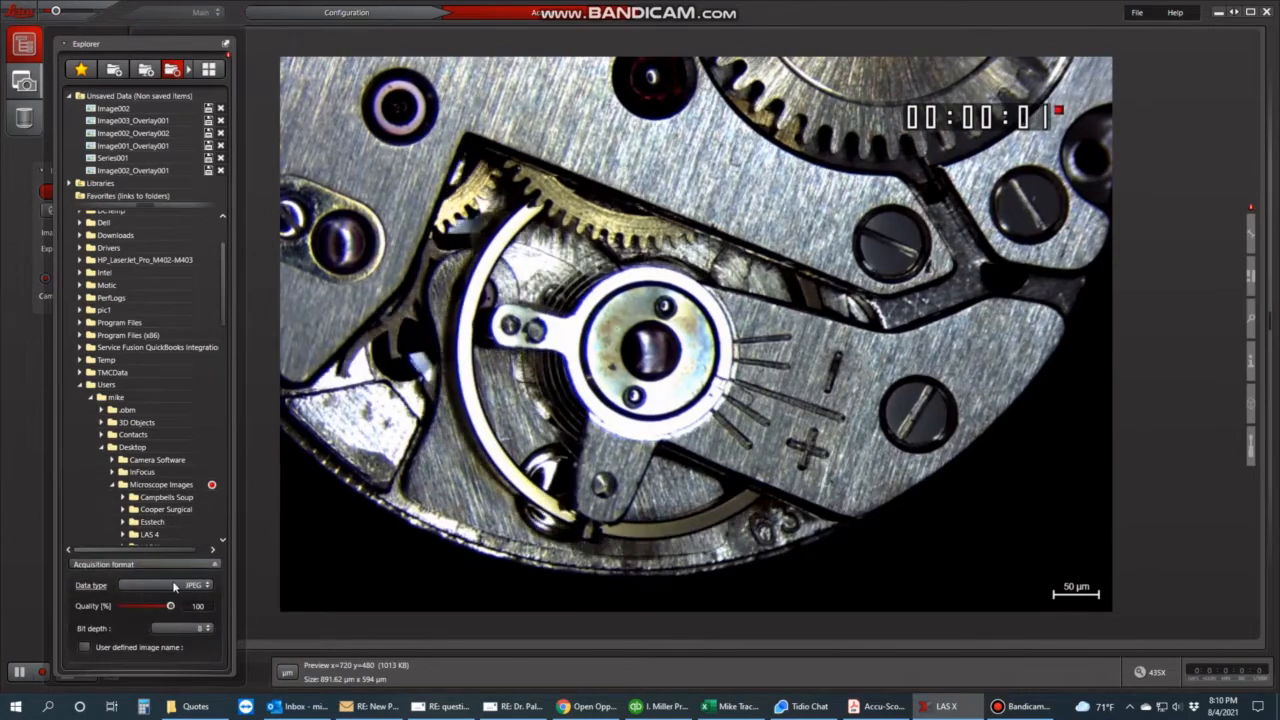
{"action": "left_click", "coordinate": [170, 583]}
{"action": "left_click", "coordinate": [162, 606]}
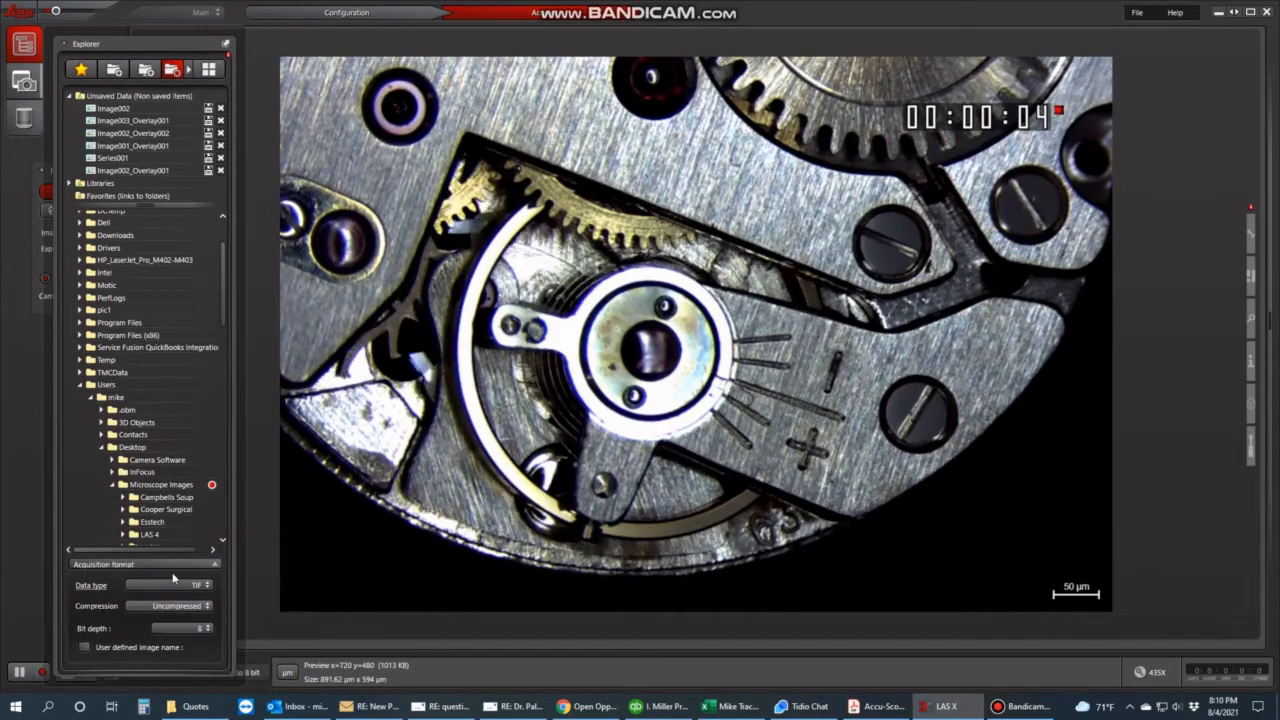
{"action": "left_click", "coordinate": [182, 585]}
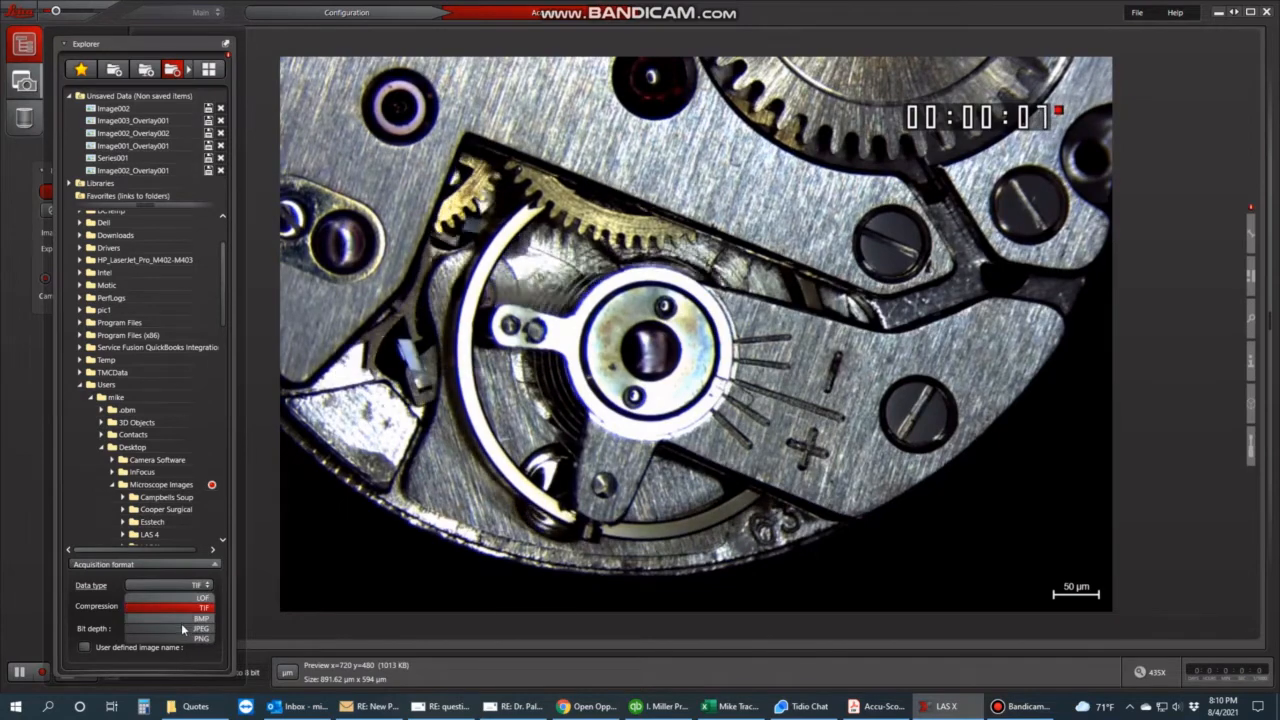
{"action": "left_click", "coordinate": [181, 623]}
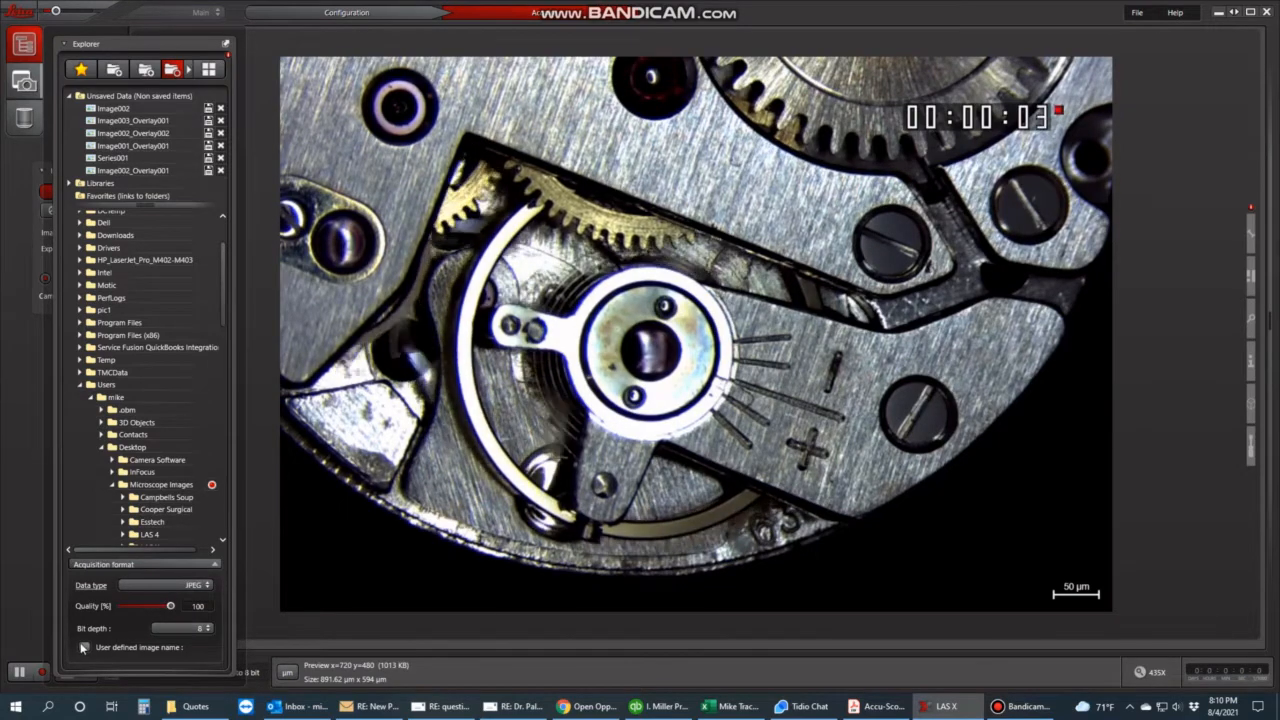
Enable the user defined image name and set it to Case A Sample 1
{"action": "left_click", "coordinate": [105, 647]}
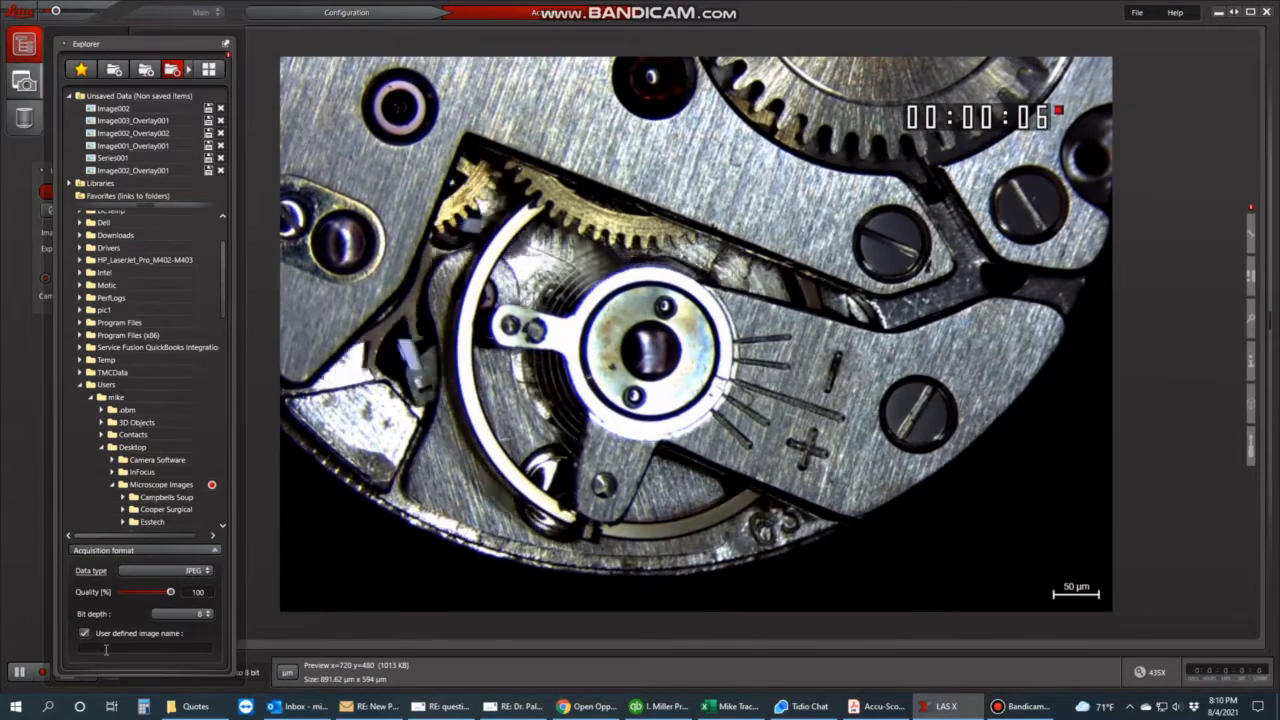
{"action": "type", "text": "Case"}
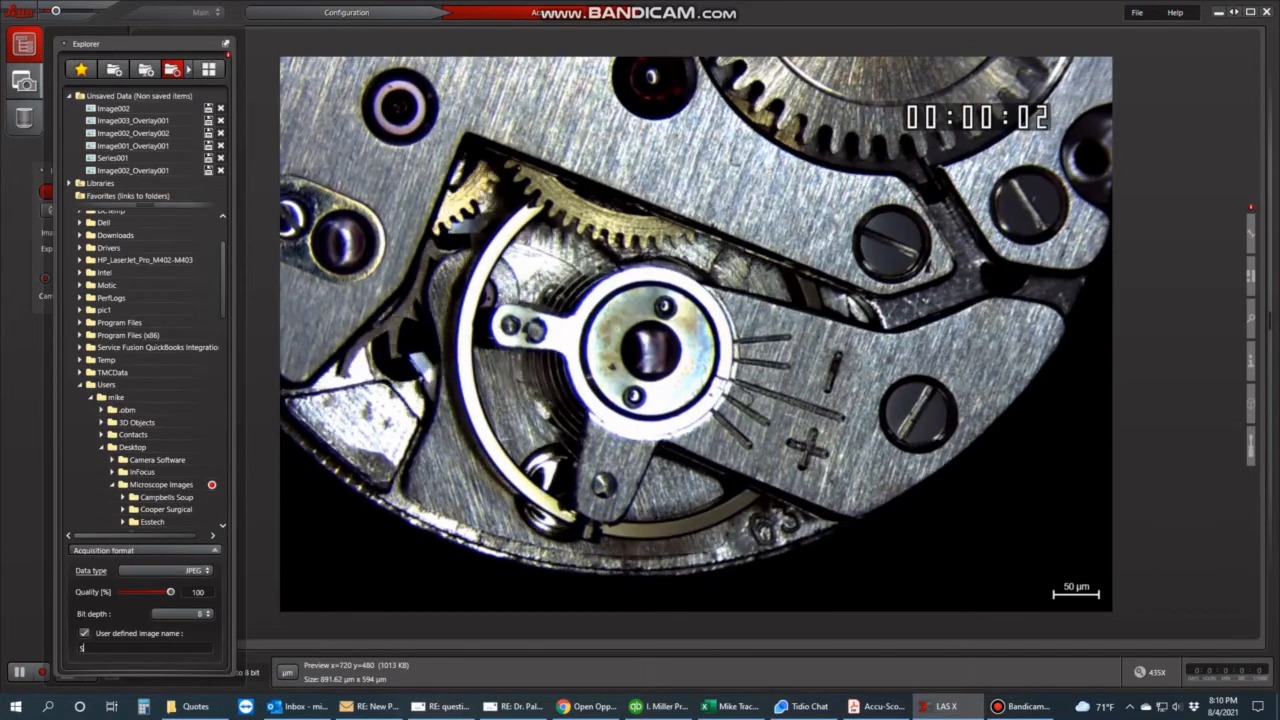
{"action": "type", "text": " A Sam"}
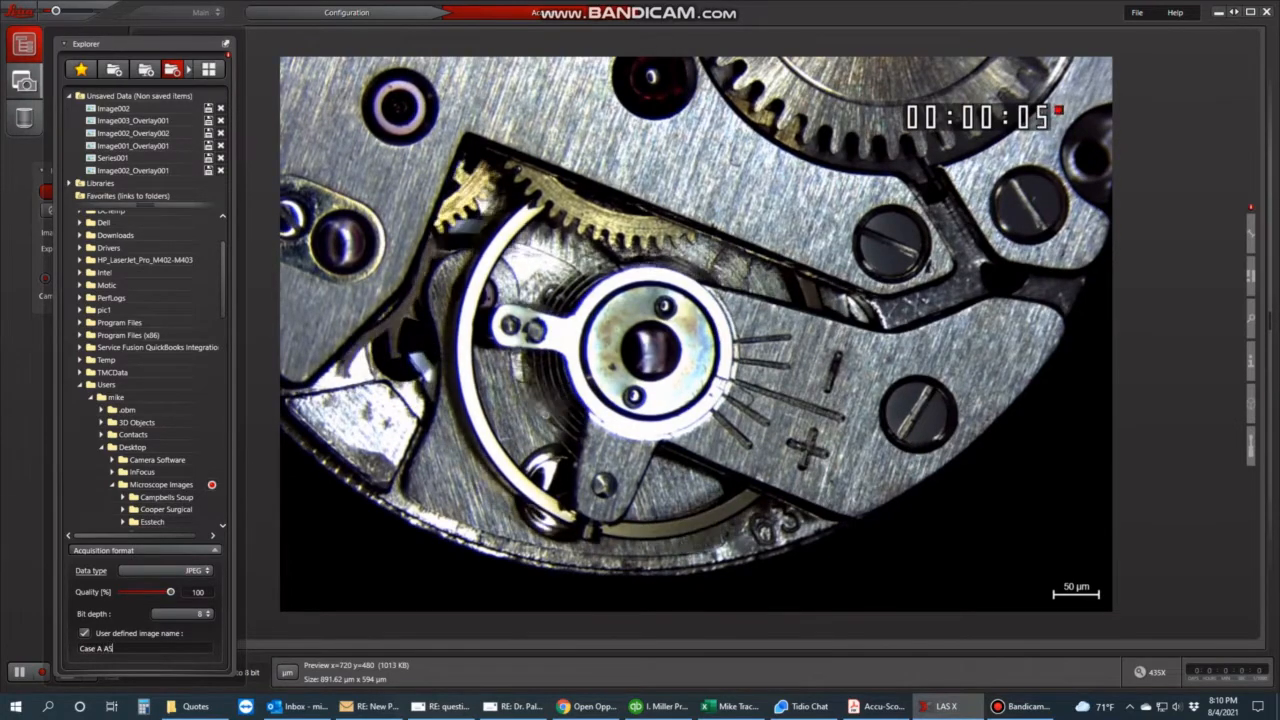
{"action": "type", "text": "ple 1"}
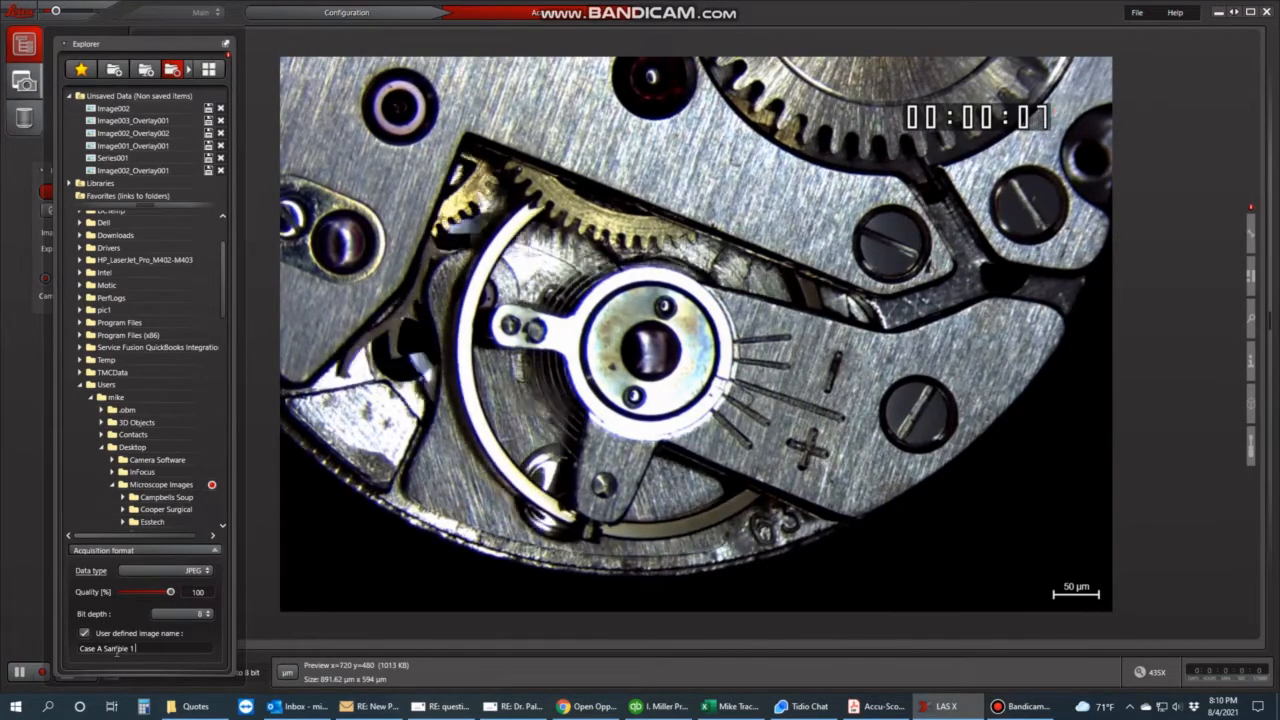
{"action": "left_click", "coordinate": [306, 529]}
Capture an image under the user defined name and look for its file in the Microscope Images folder
{"action": "left_click", "coordinate": [68, 672]}
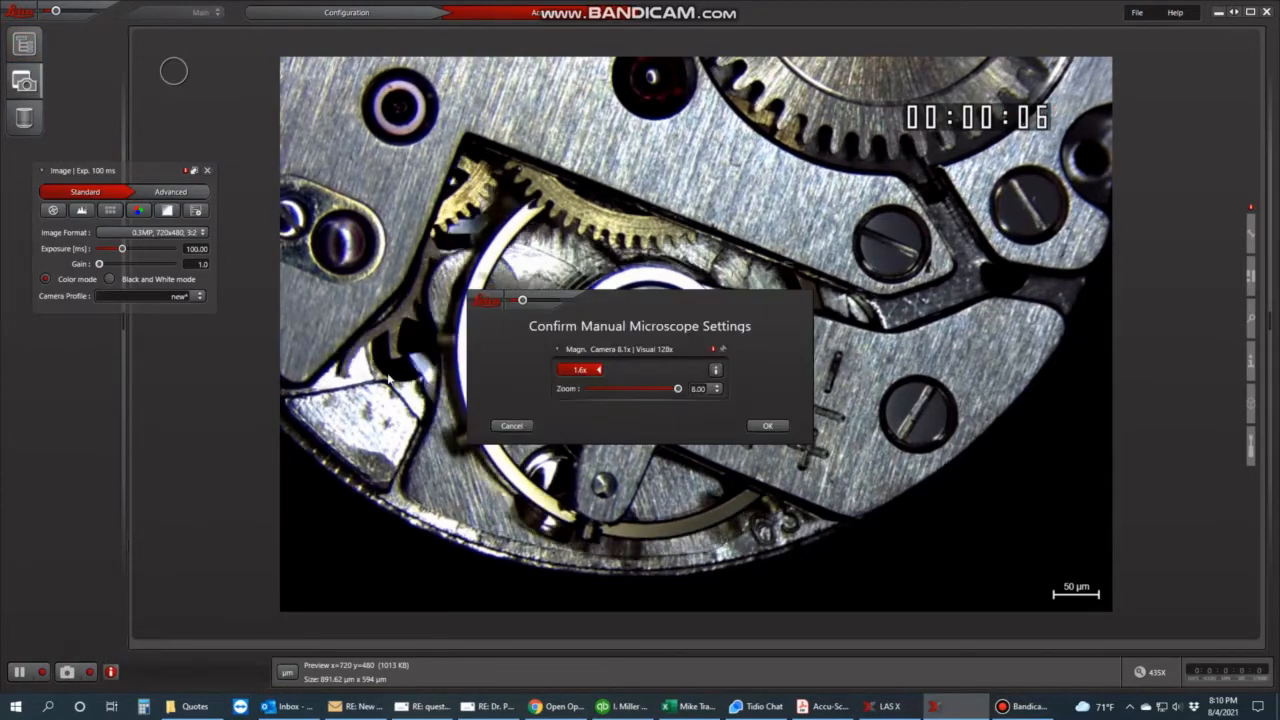
{"action": "left_click", "coordinate": [768, 426]}
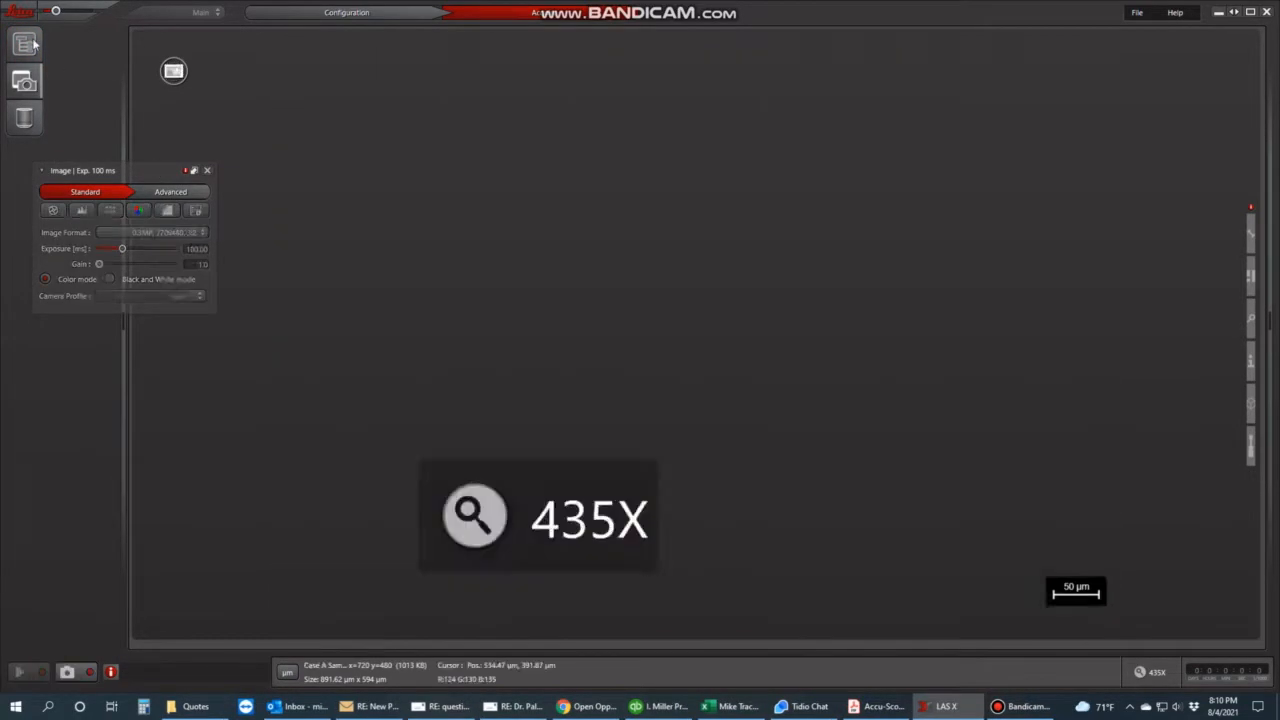
{"action": "left_click", "coordinate": [25, 43]}
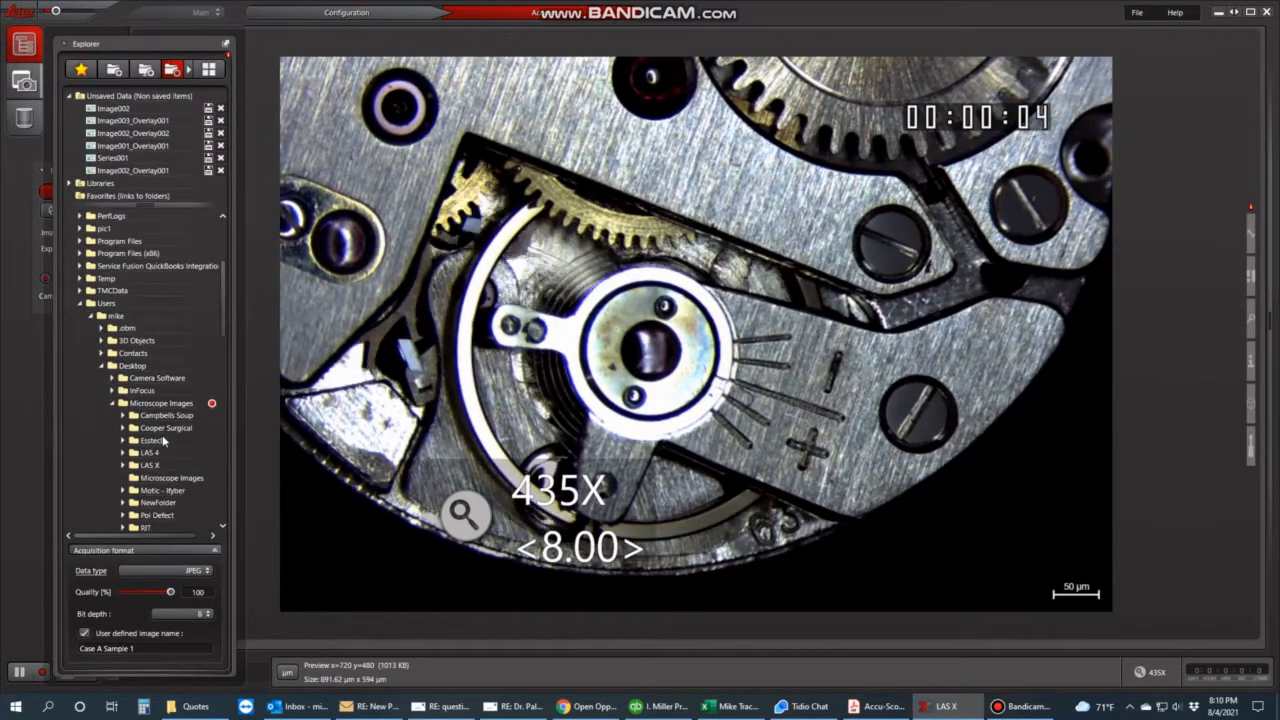
{"action": "scroll", "coordinate": [163, 440], "scroll_direction": "down", "scroll_amount": 4}
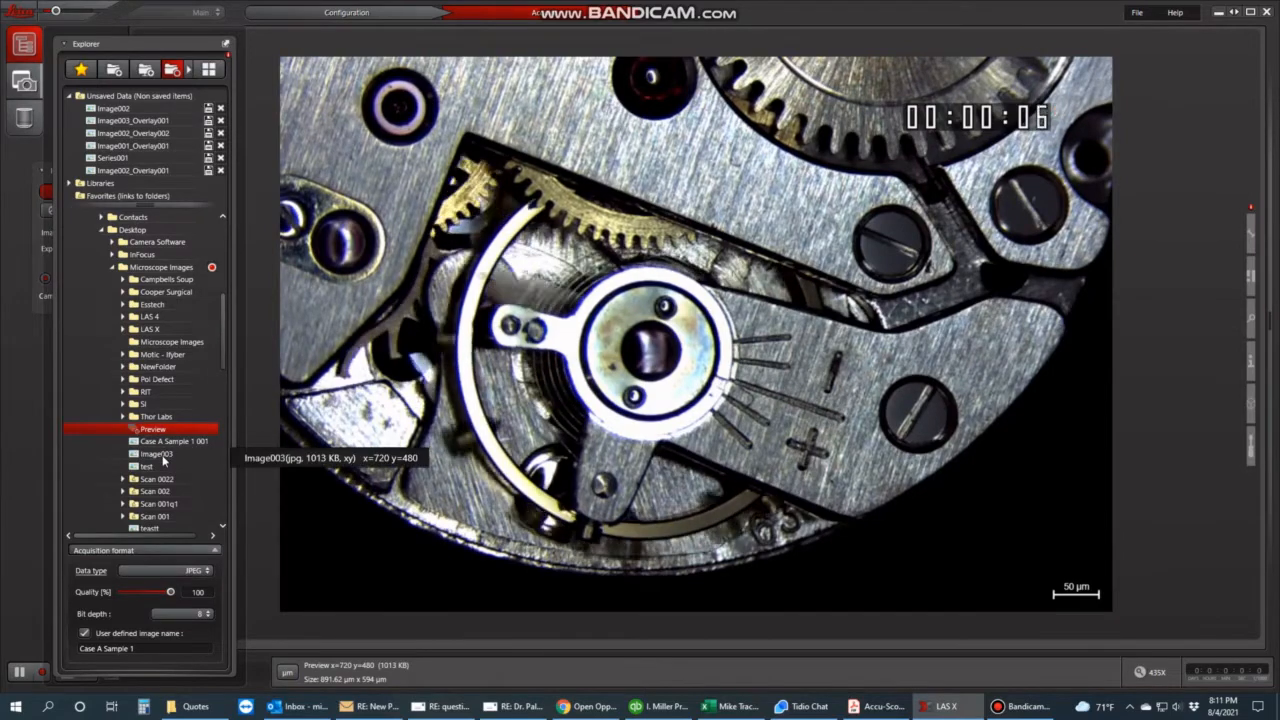
Turn off automatic storage to the Microscope Images folder and close the Explorer
{"action": "left_click", "coordinate": [161, 269]}
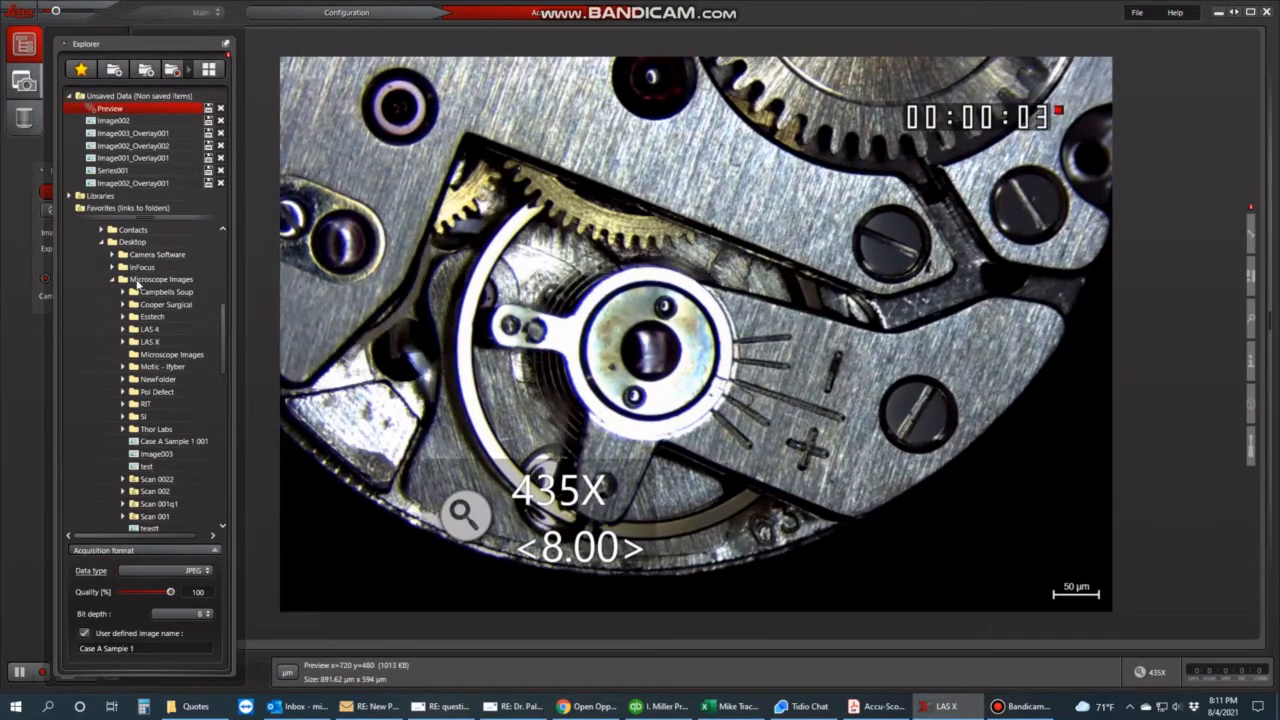
{"action": "left_click", "coordinate": [190, 281]}
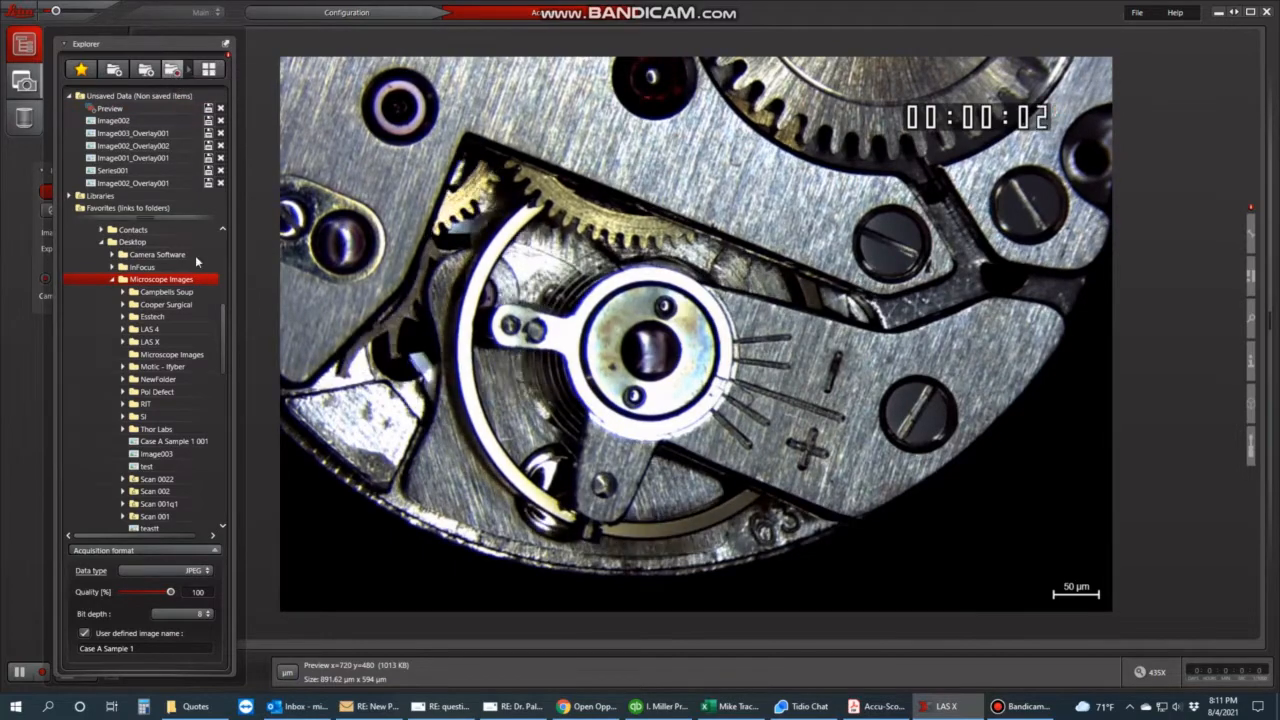
{"action": "left_click", "coordinate": [267, 376]}
Capture another image with the current microscope settings, check the proposed save folder, and leave the save dialog without storing a file
{"action": "left_click", "coordinate": [67, 675]}
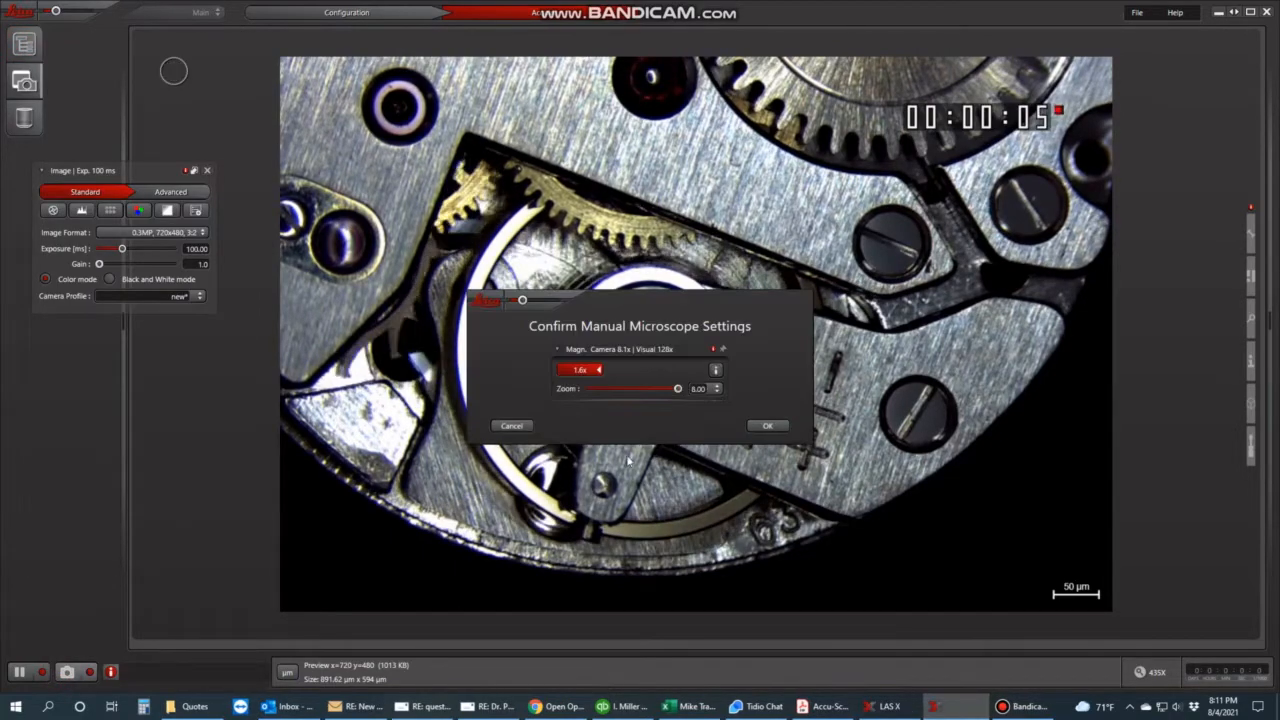
{"action": "left_click", "coordinate": [767, 425]}
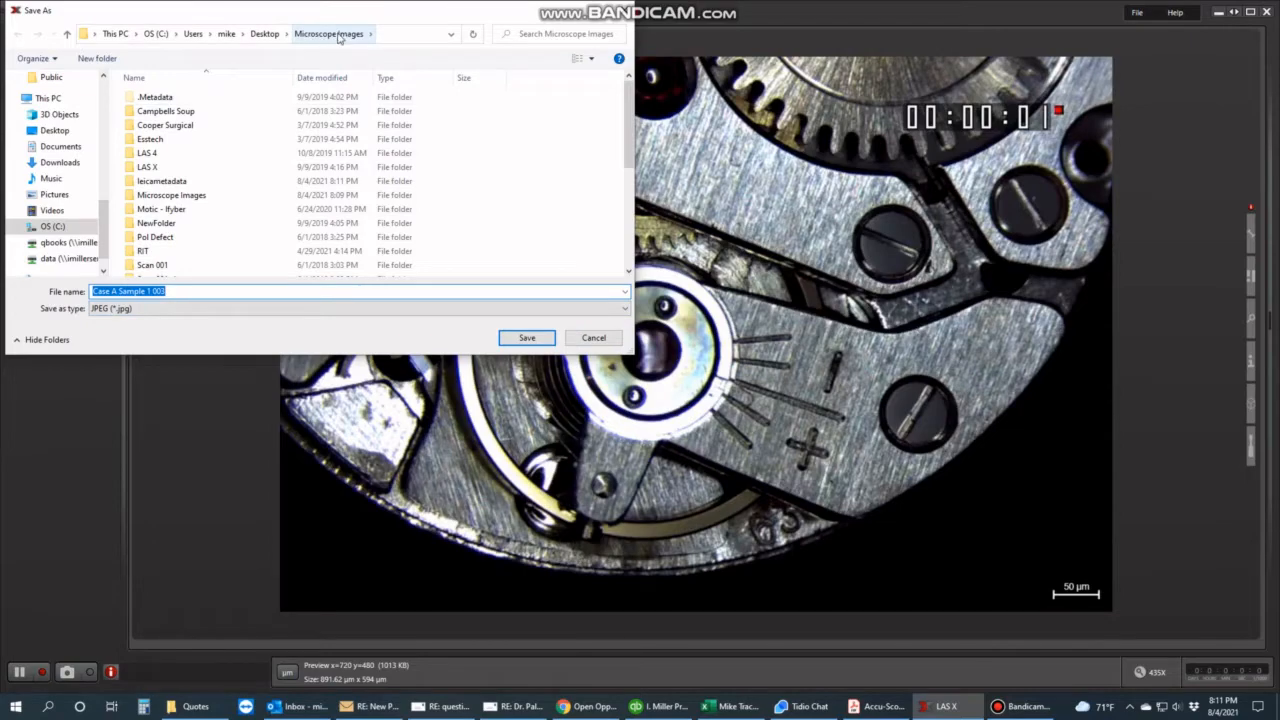
{"action": "left_click", "coordinate": [527, 337]}
Browse the Microscope Images folder as thumbnails in the Explorer, view Case A Sample 1 001, and close the thumbnail view
{"action": "left_click", "coordinate": [22, 45]}
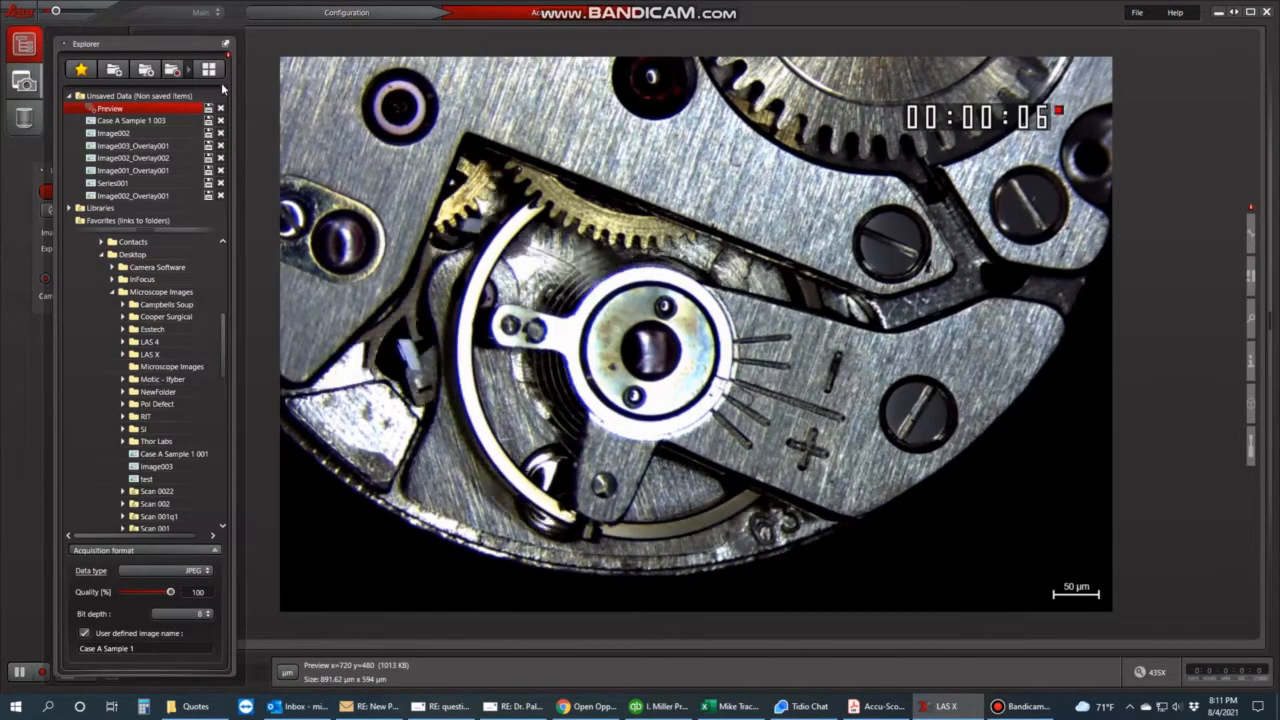
{"action": "left_click", "coordinate": [210, 70]}
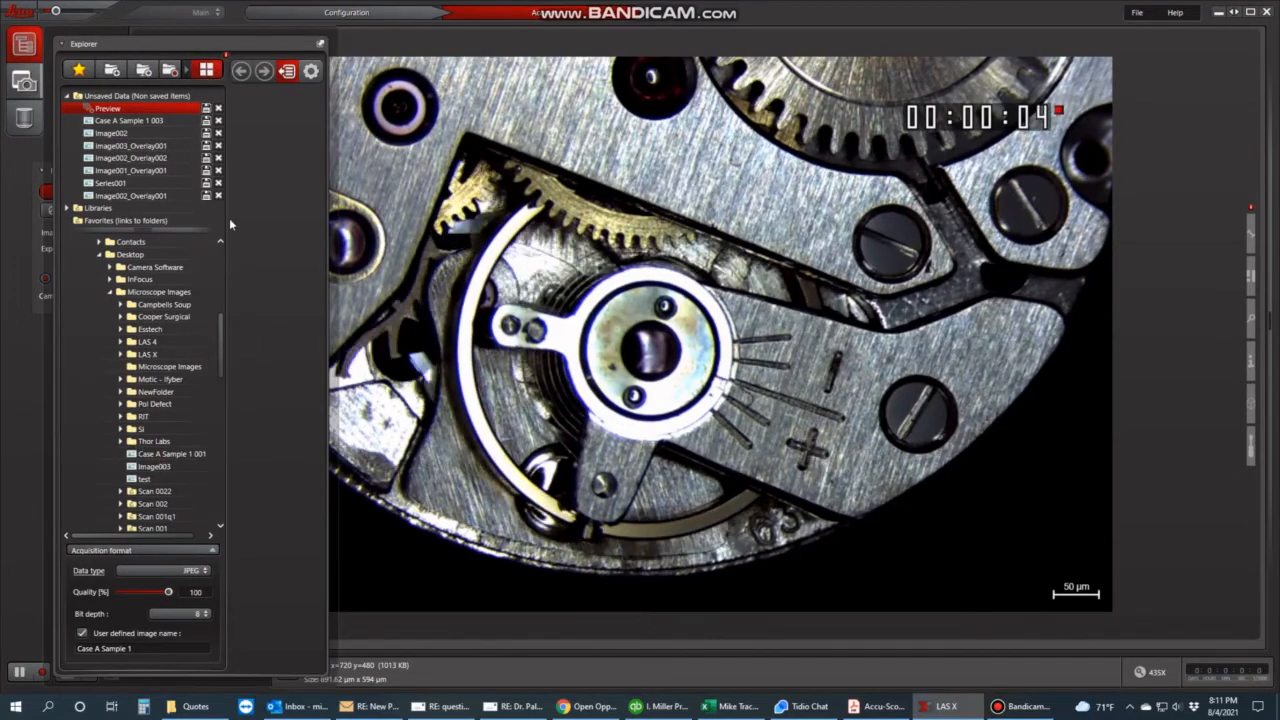
{"action": "scroll", "coordinate": [470, 455], "scroll_direction": "down", "scroll_amount": 2}
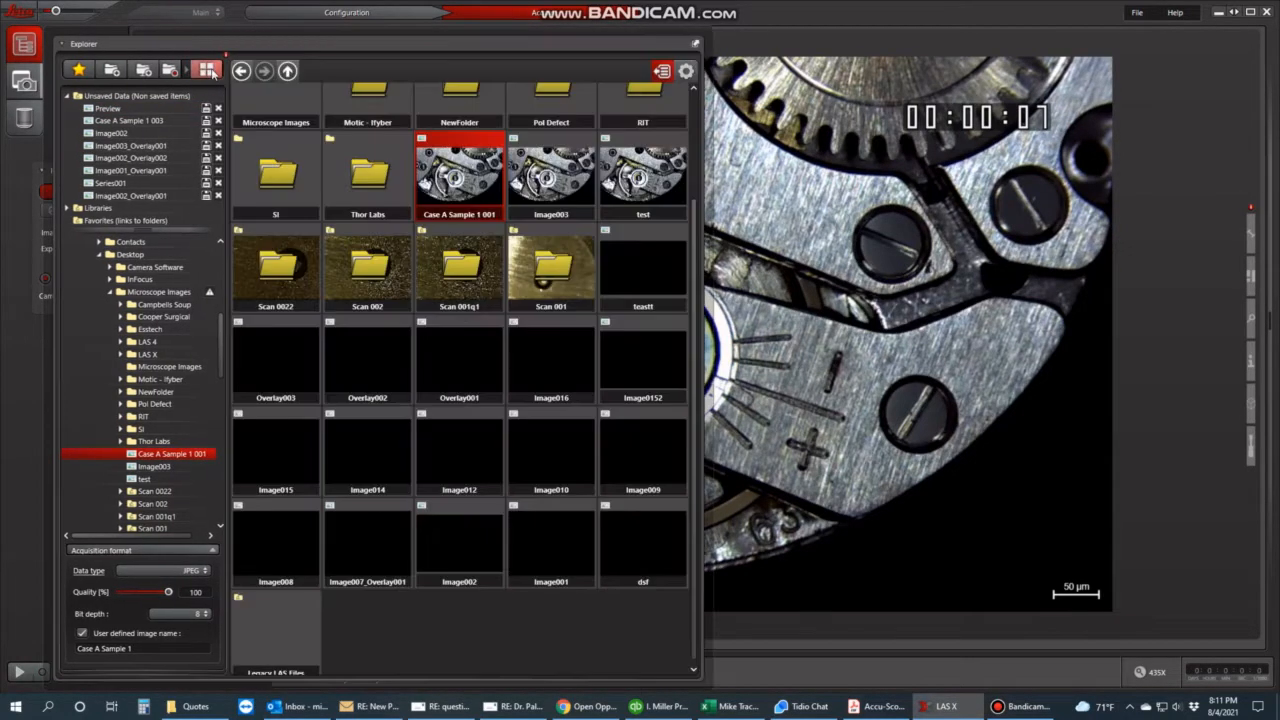
{"action": "left_click", "coordinate": [209, 71]}
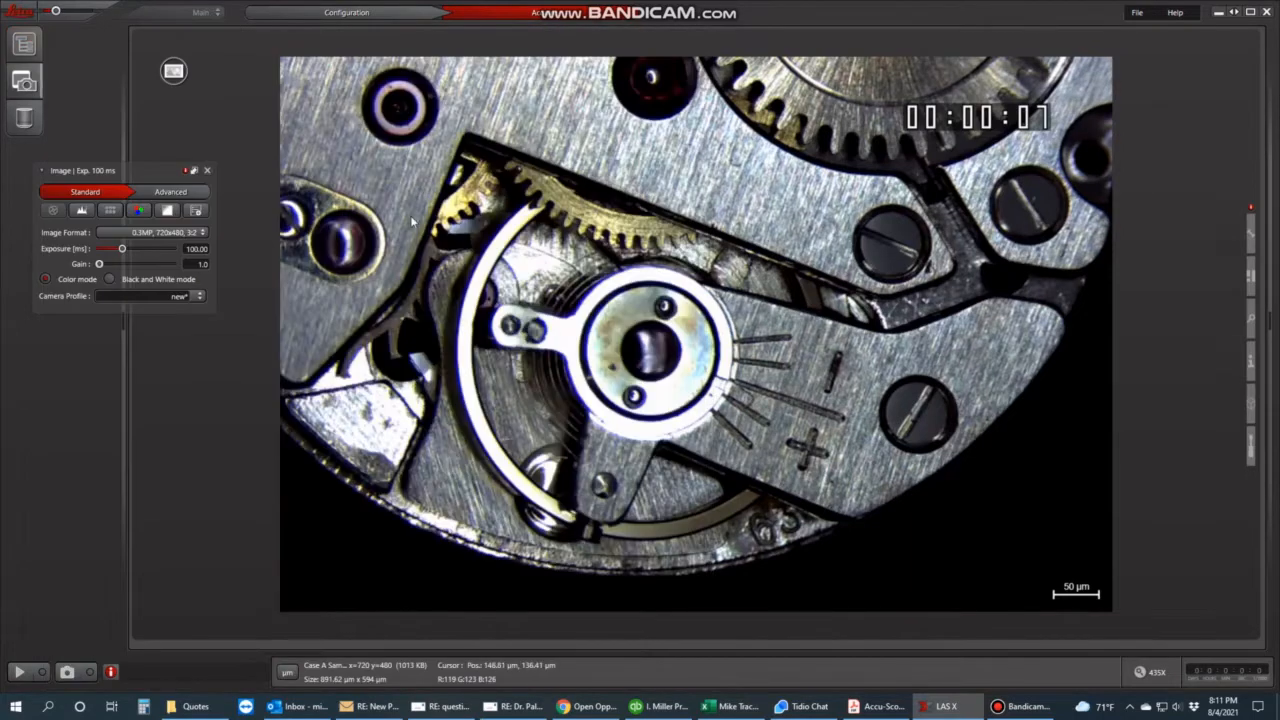
Look briefly into the Explorer, return to the camera settings, and start the live image
{"action": "left_click", "coordinate": [34, 58]}
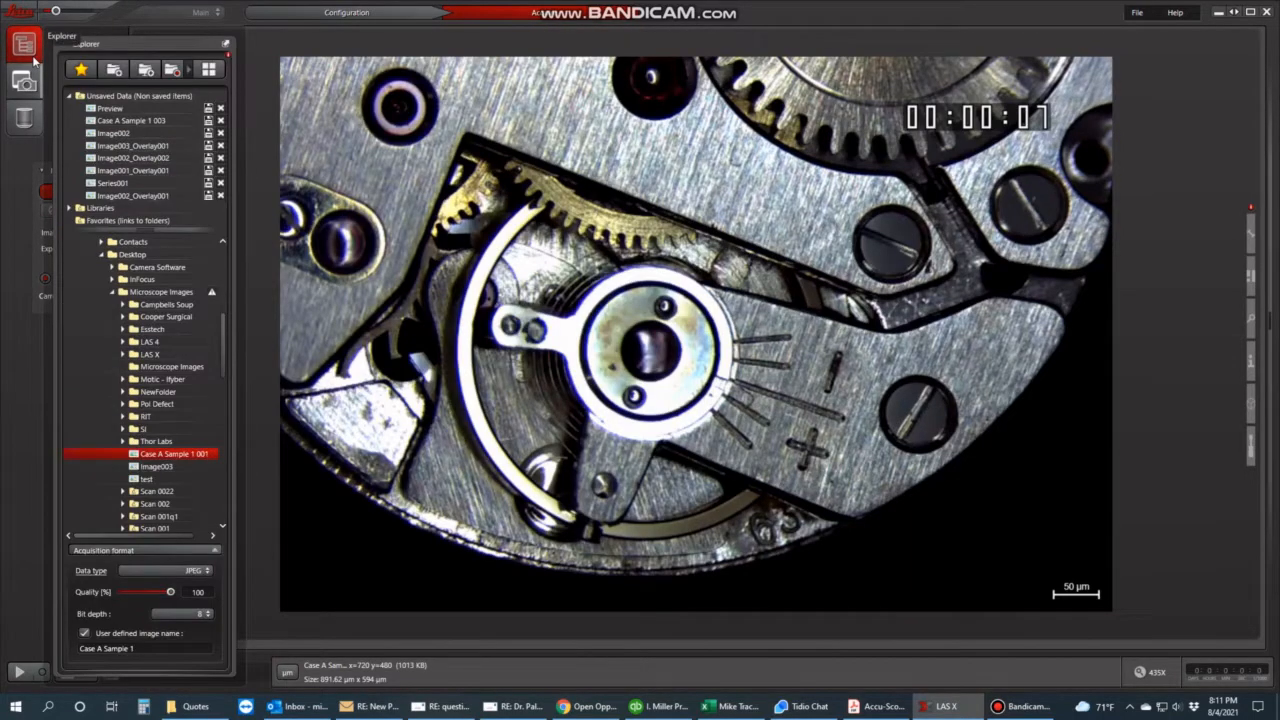
{"action": "left_click", "coordinate": [24, 82]}
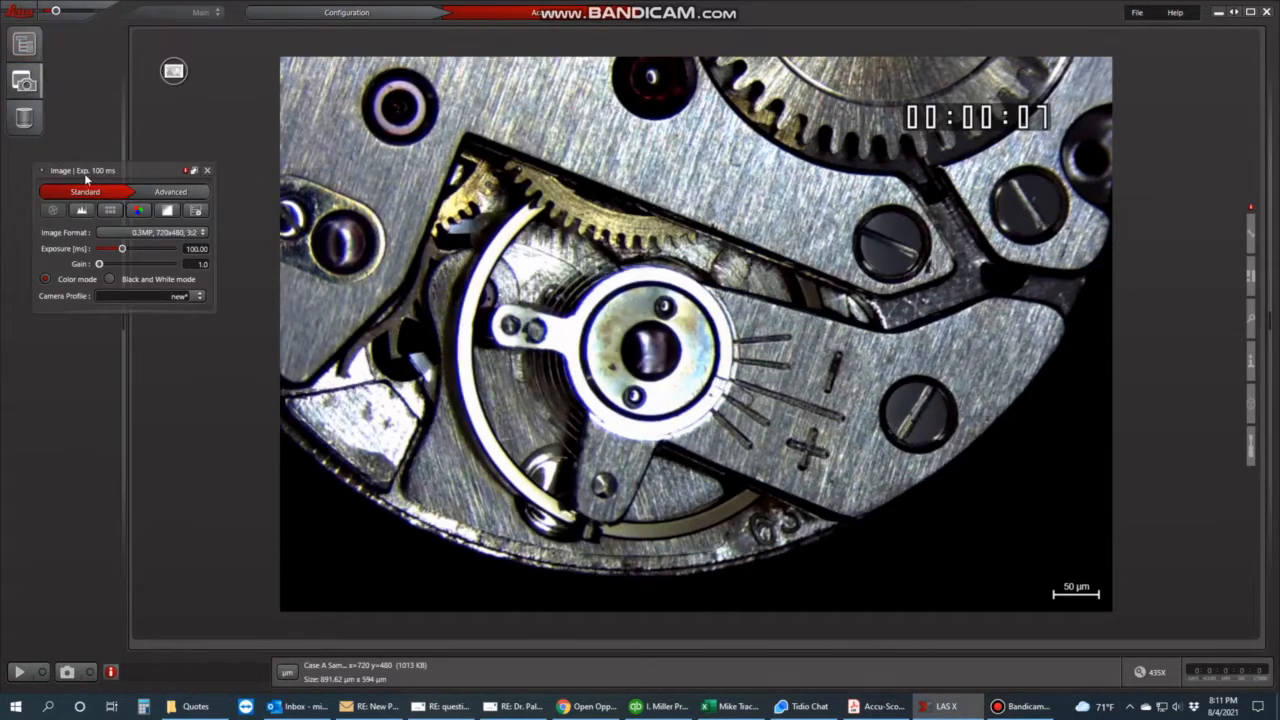
{"action": "left_click_drag", "start_coordinate": [97, 172], "coordinate": [99, 179]}
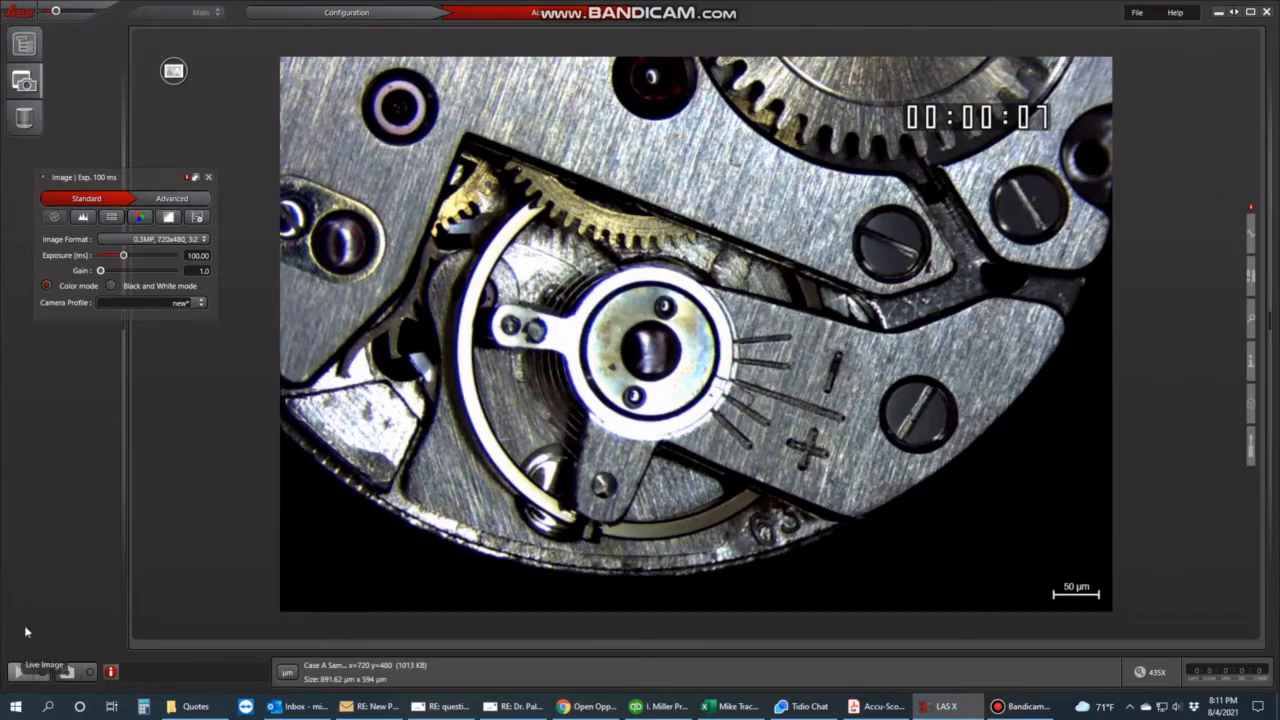
{"action": "left_click", "coordinate": [18, 671]}
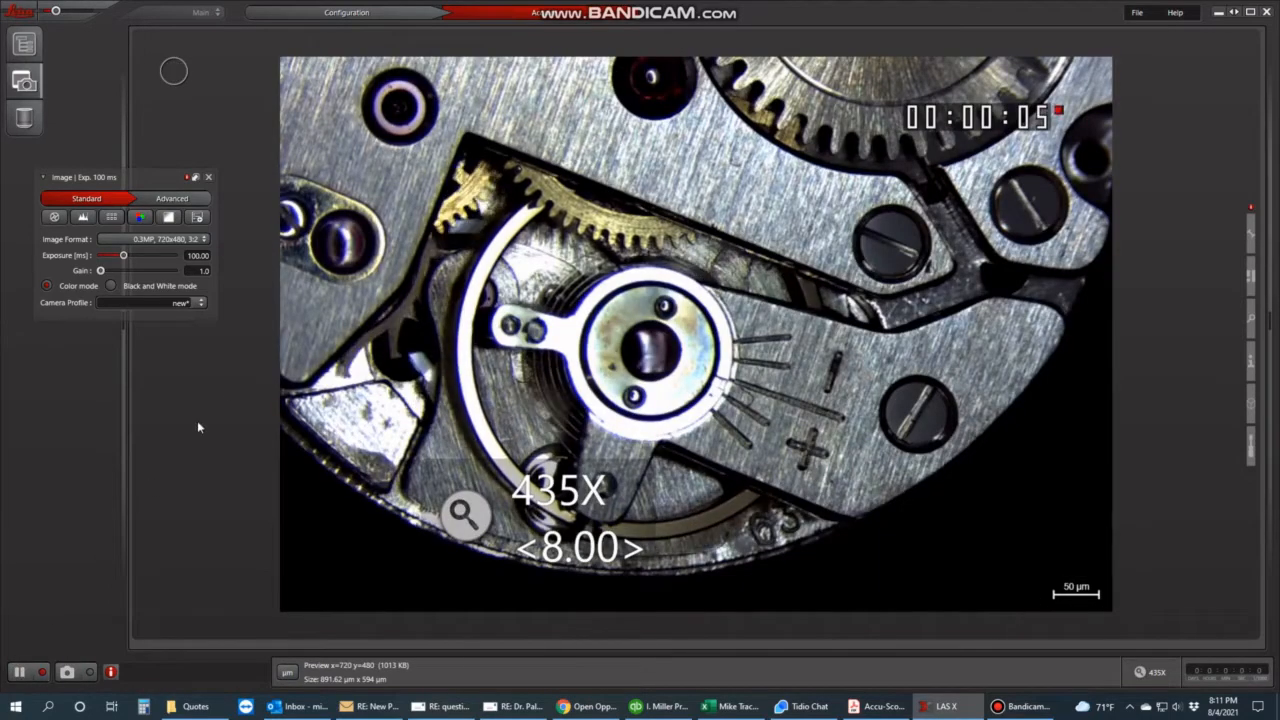
Turn on auto exposure for the live image and show its histogram
{"action": "left_click_drag", "start_coordinate": [77, 184], "coordinate": [76, 178]}
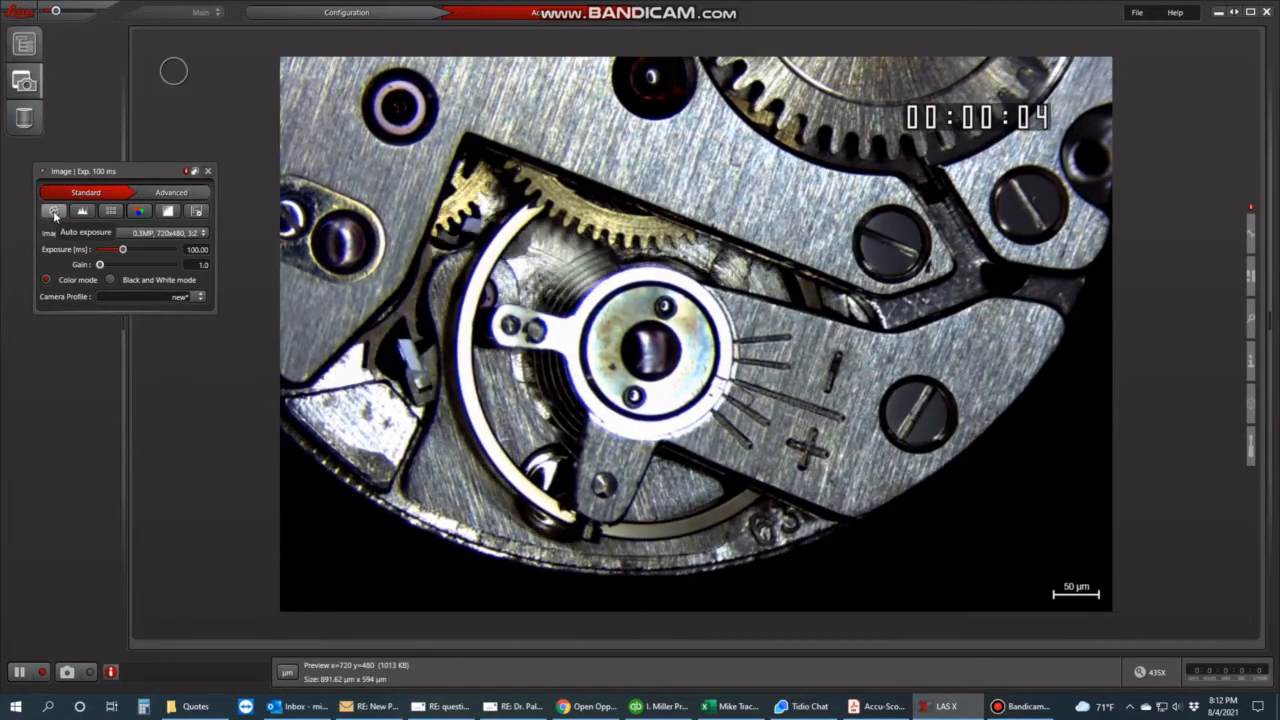
{"action": "left_click", "coordinate": [55, 212]}
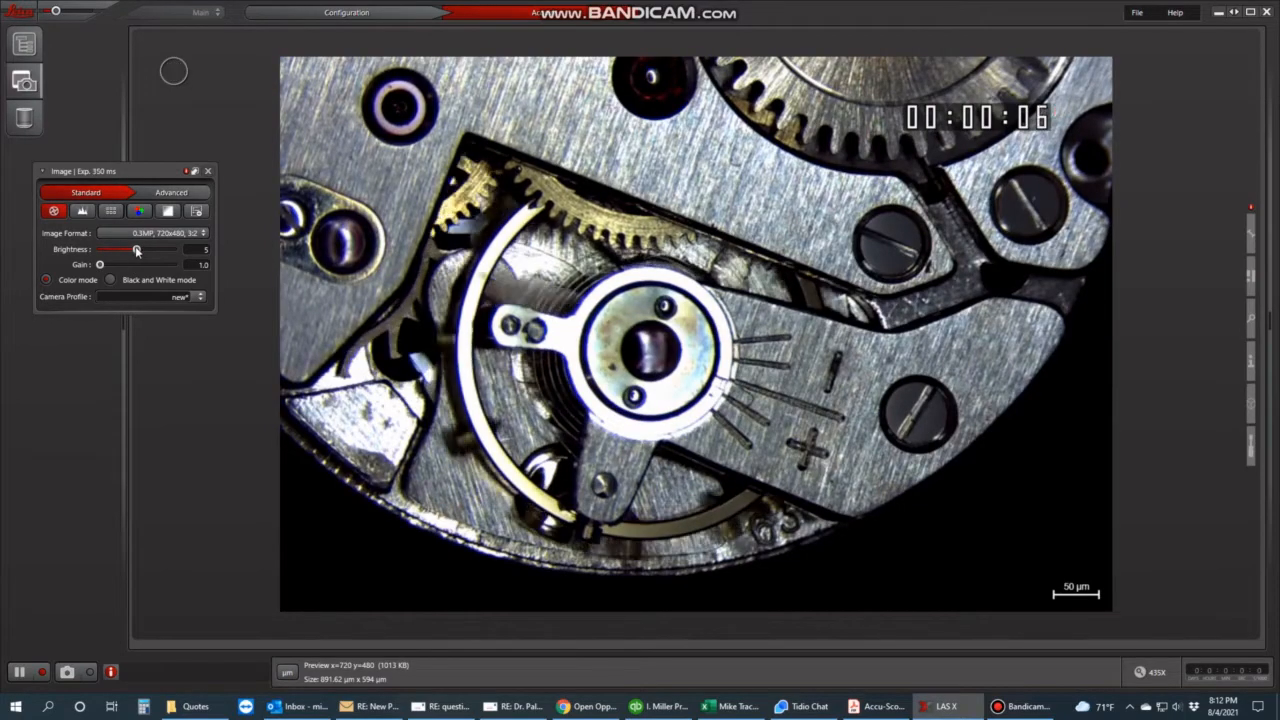
{"action": "left_click", "coordinate": [55, 211]}
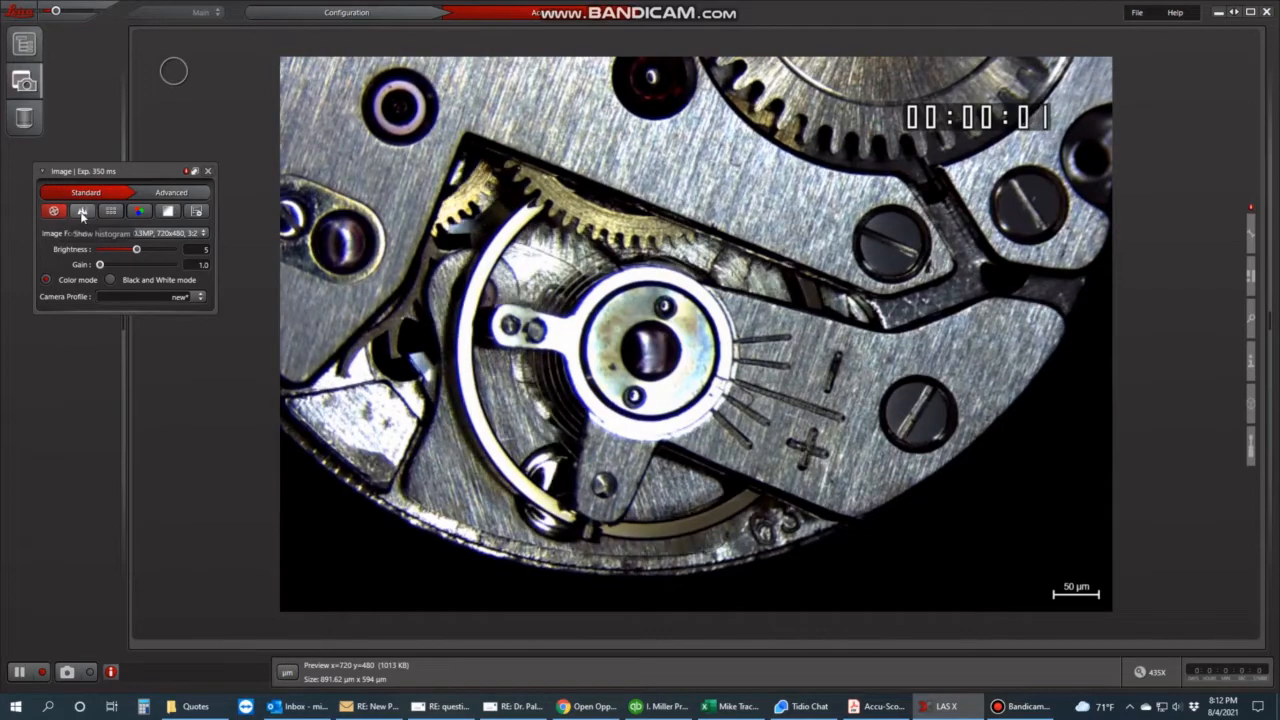
{"action": "left_click", "coordinate": [82, 211]}
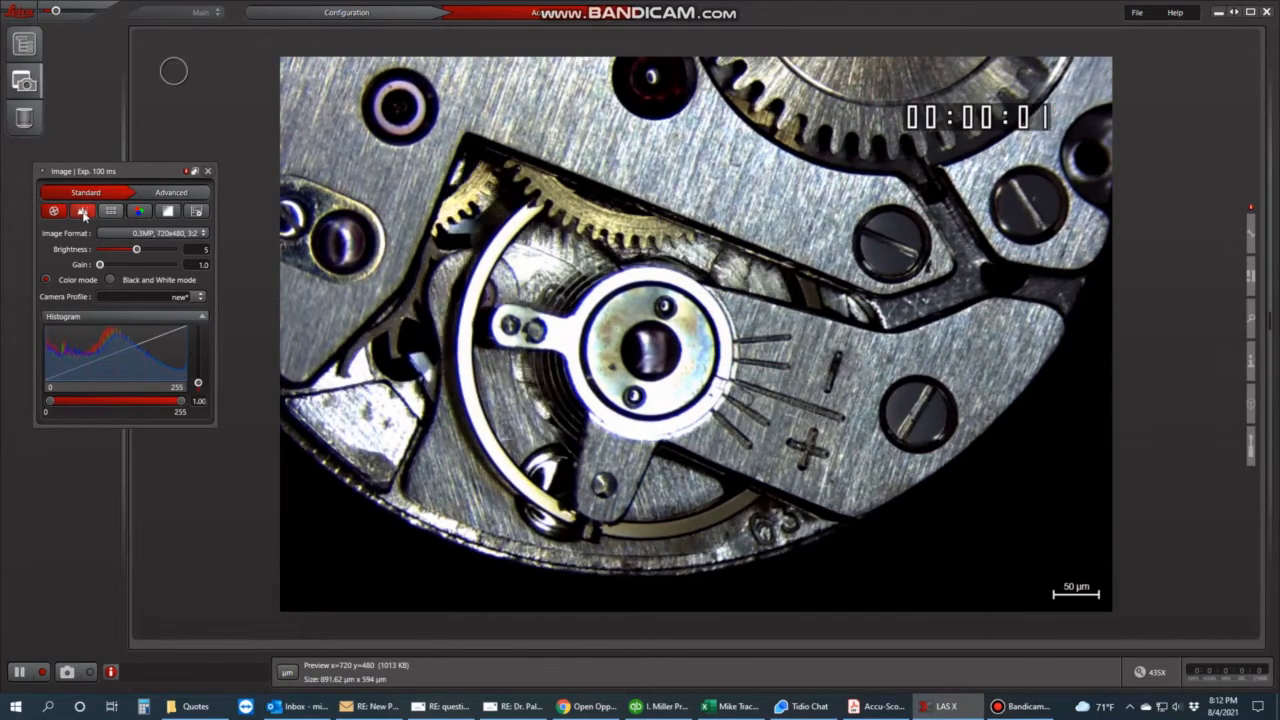
Replace the histogram with the color controls, try the red level, and run the automatic white balance
{"action": "left_click", "coordinate": [139, 210]}
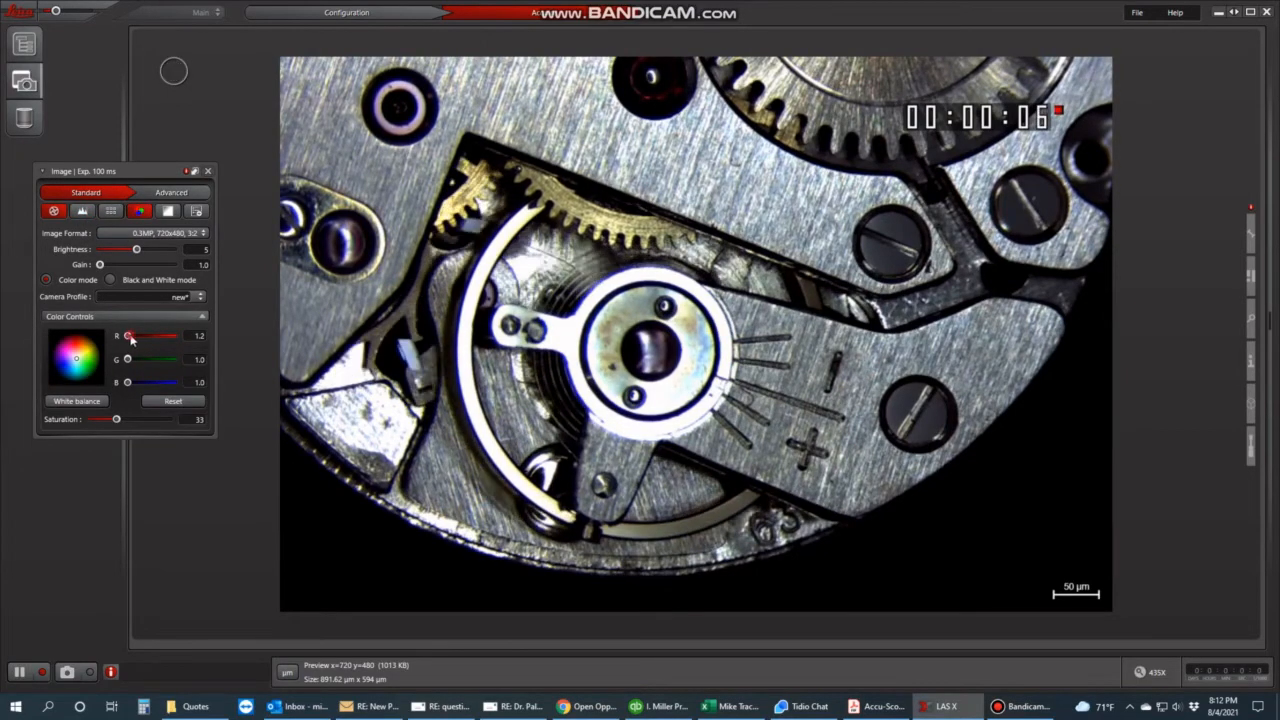
{"action": "left_click", "coordinate": [135, 337]}
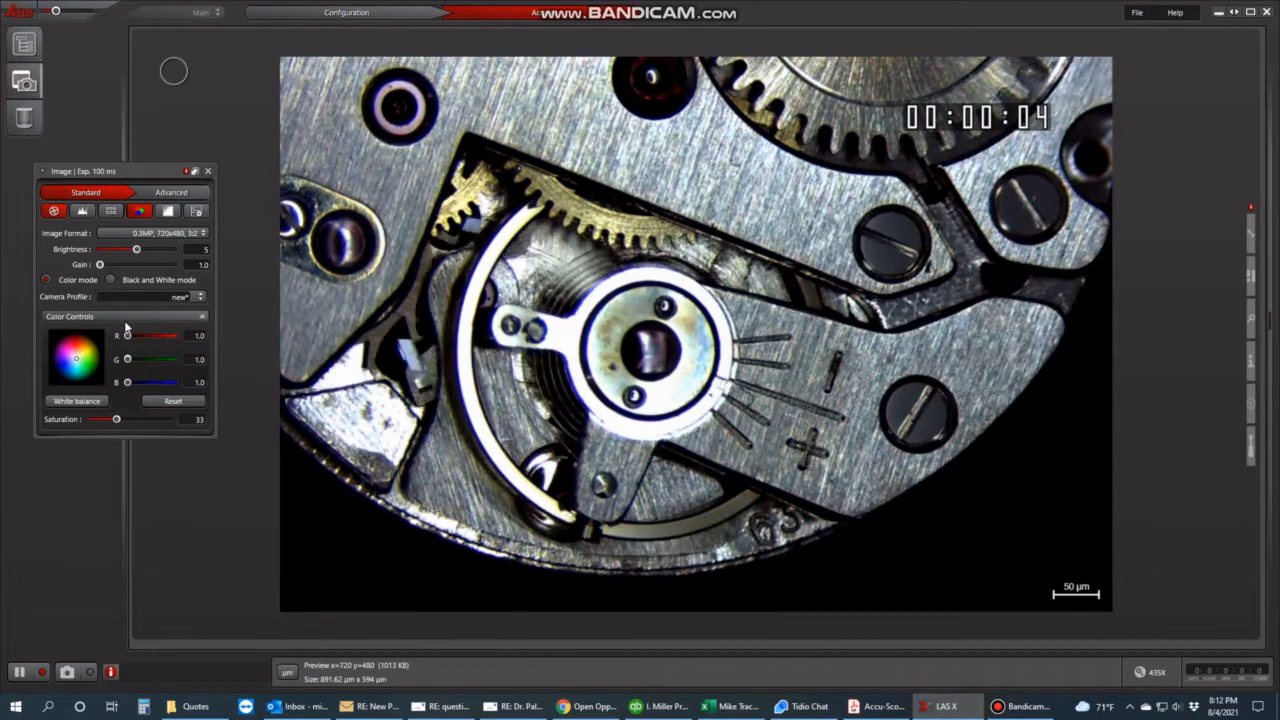
{"action": "left_click", "coordinate": [72, 404]}
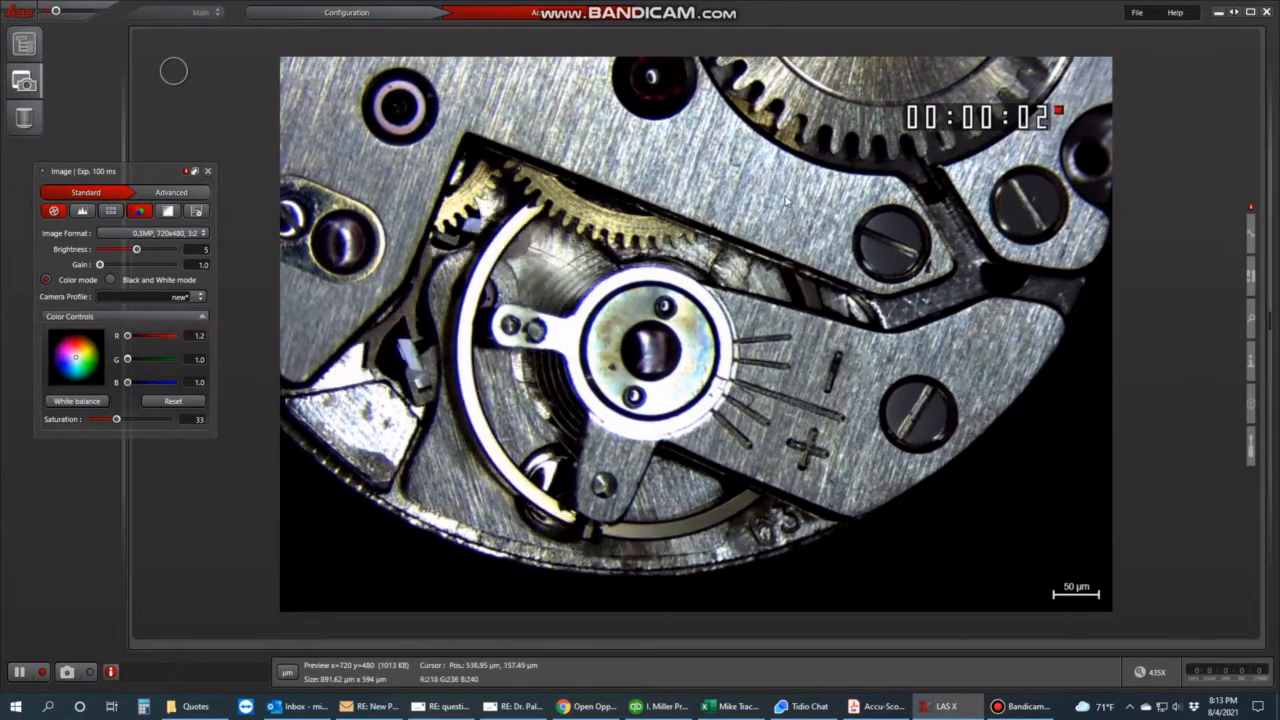
White-balance the image from a rectangular area of grey metal above the large slotted screw, and hide the color controls
{"action": "left_click_drag", "start_coordinate": [935, 338], "coordinate": [985, 375]}
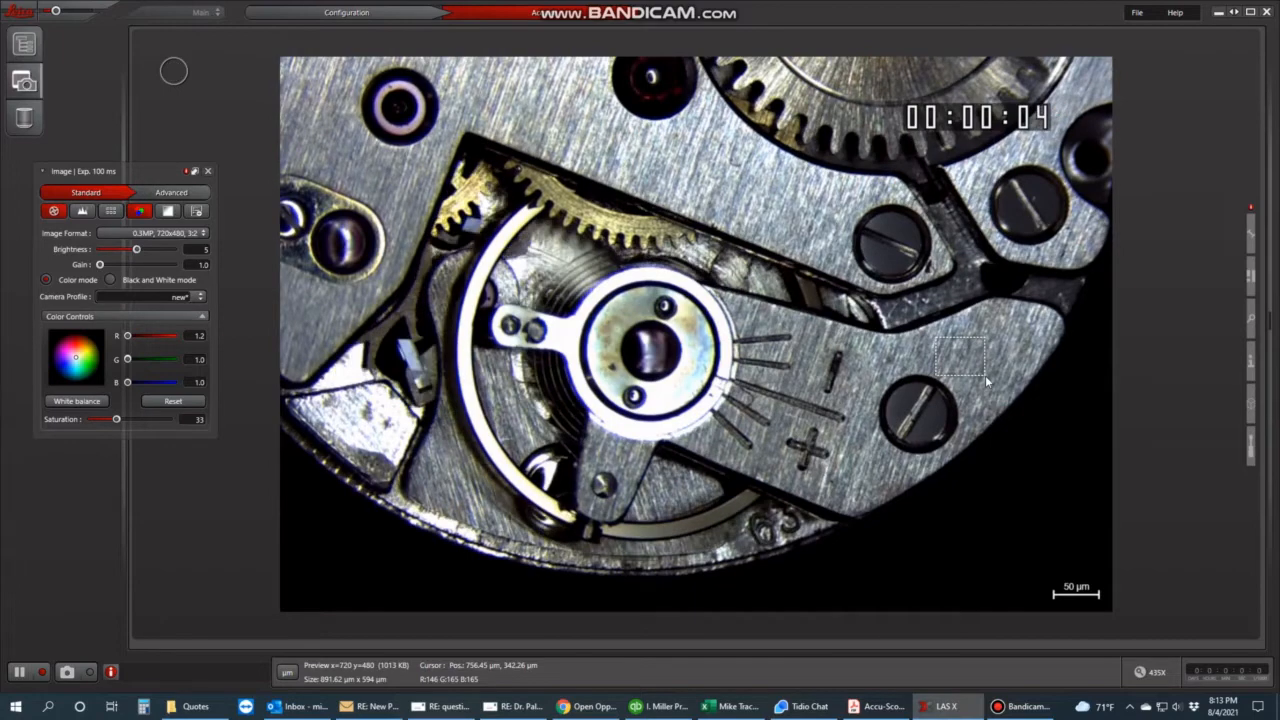
{"action": "right_click", "coordinate": [985, 375]}
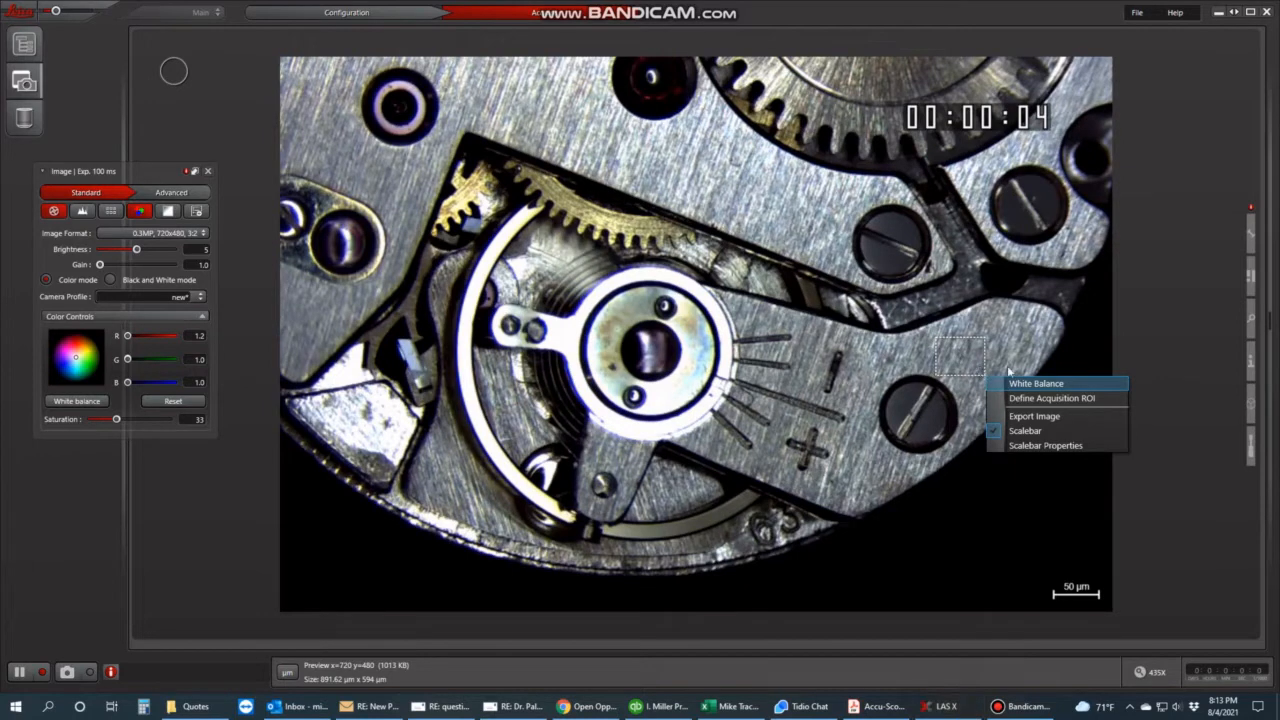
{"action": "left_click", "coordinate": [1036, 383]}
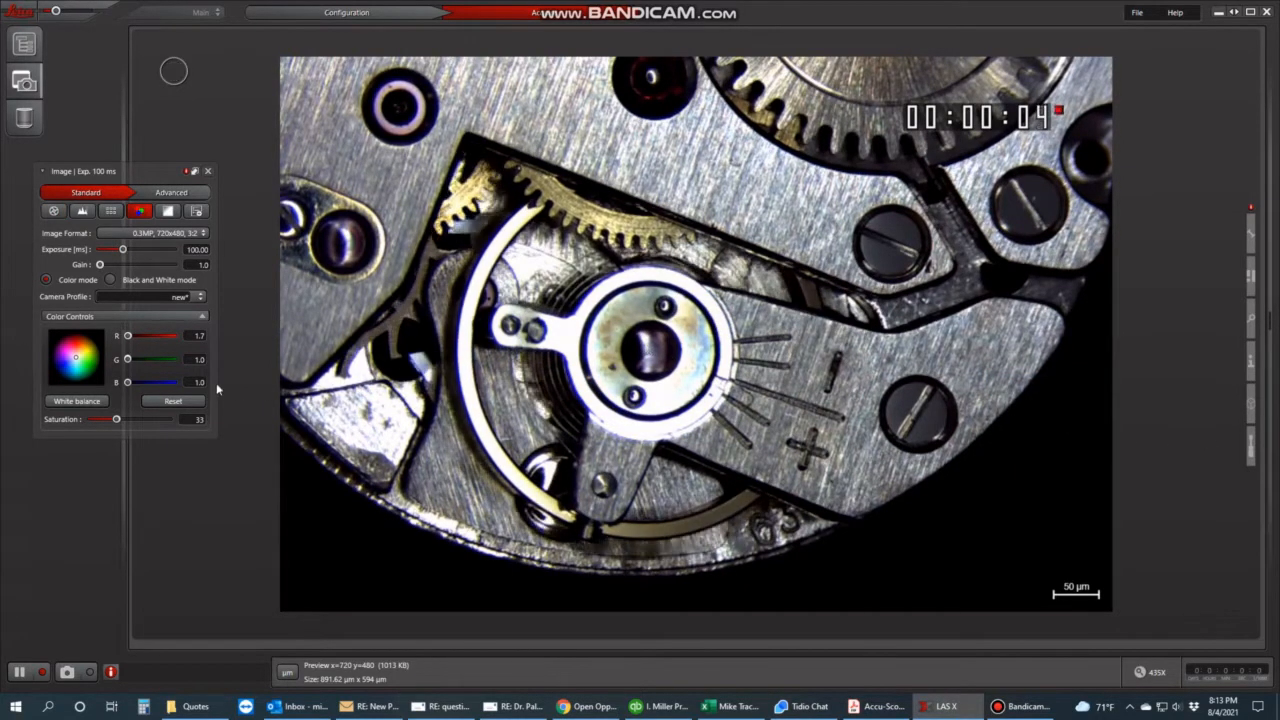
{"action": "left_click", "coordinate": [137, 210]}
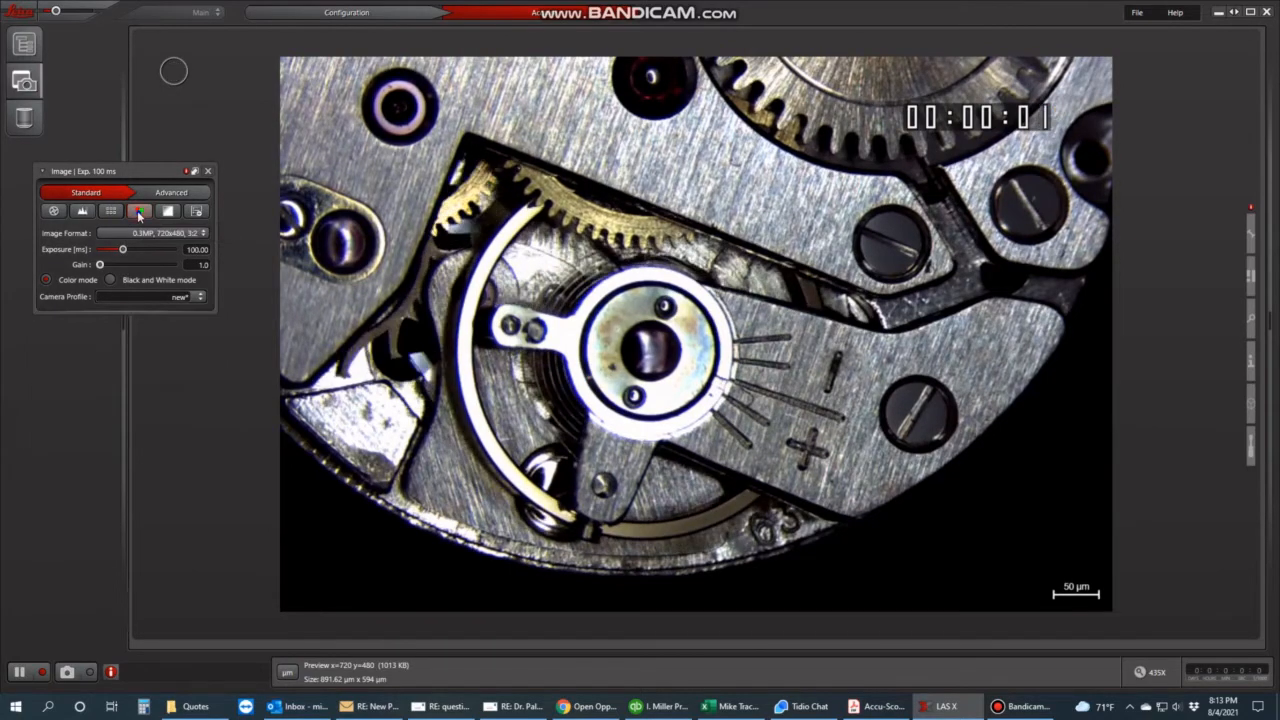
Review the Camera Preferences without changing them, and turn auto exposure back on
{"action": "left_click", "coordinate": [198, 211]}
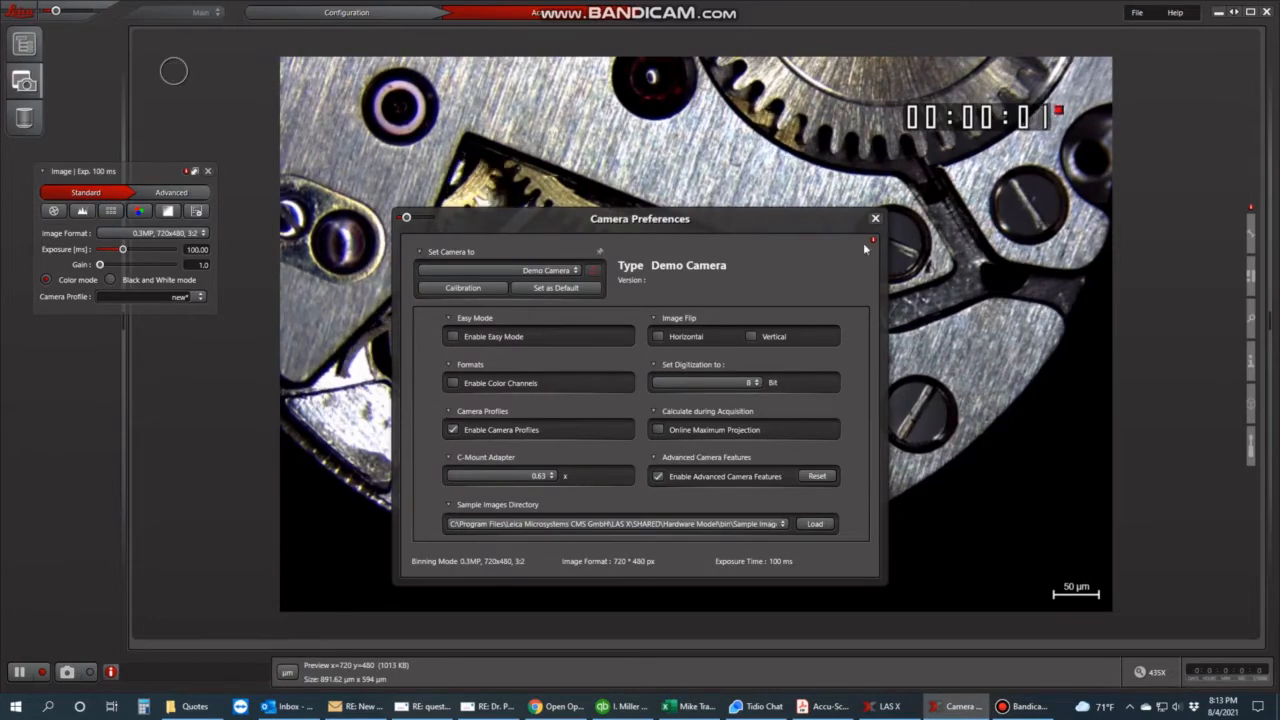
{"action": "left_click", "coordinate": [875, 218]}
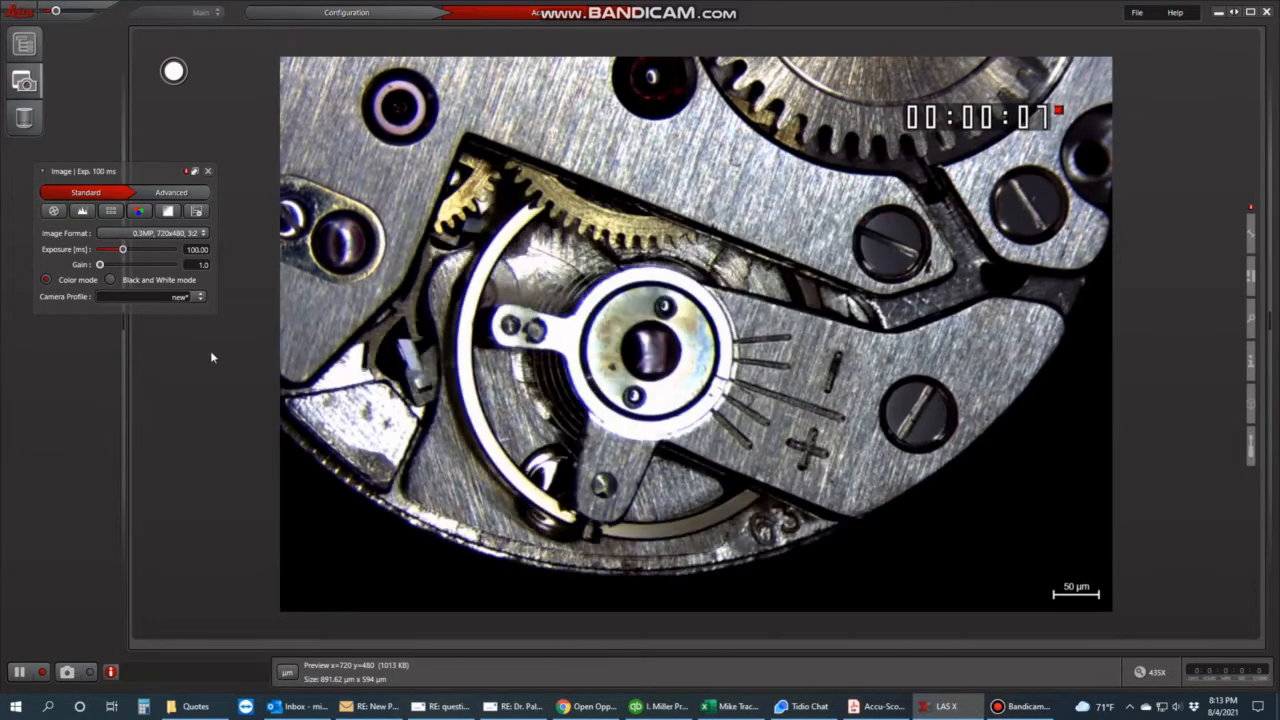
{"action": "left_click", "coordinate": [54, 212]}
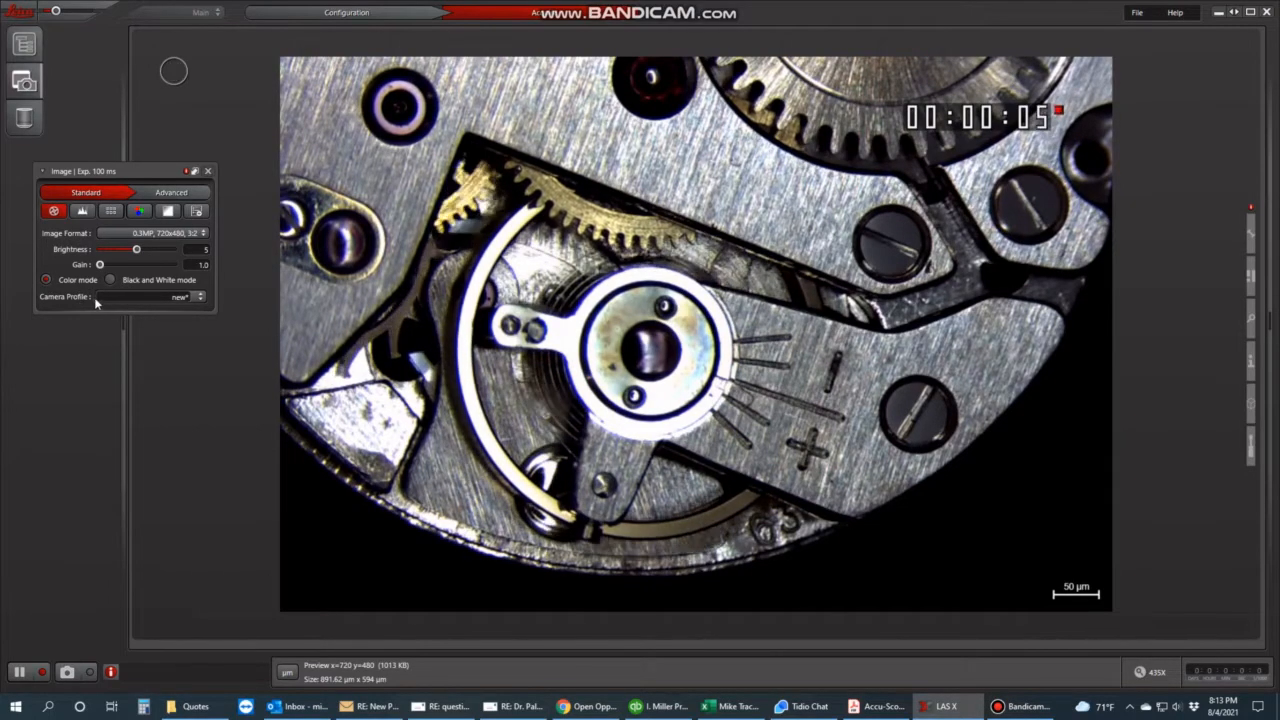
{"action": "left_click_drag", "start_coordinate": [188, 297], "coordinate": [152, 296]}
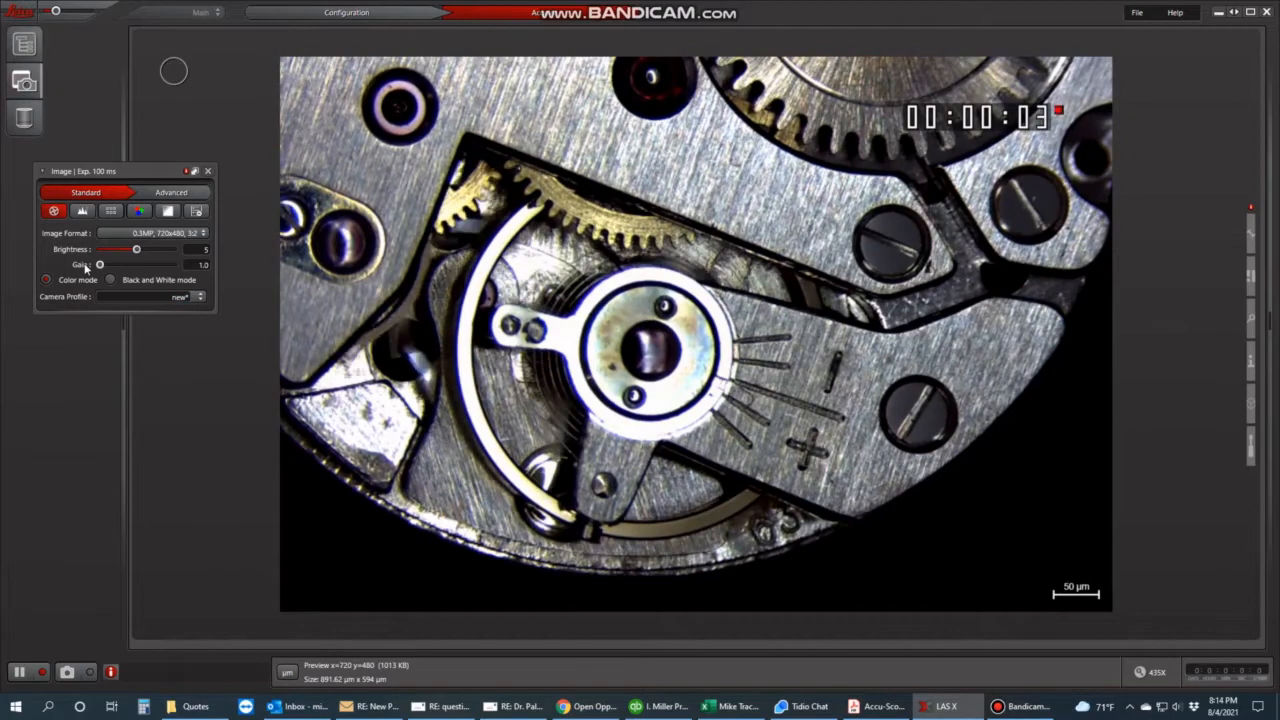
{"action": "left_click", "coordinate": [29, 120]}
{"action": "left_click", "coordinate": [30, 120]}
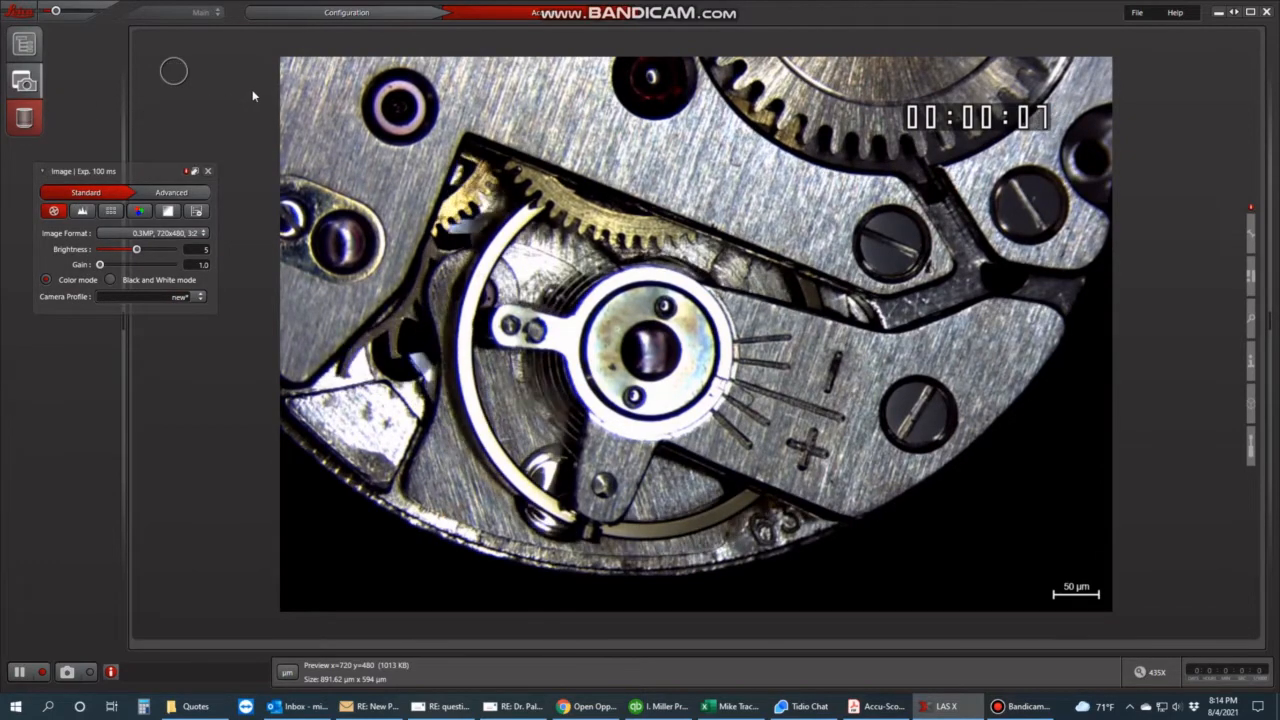
{"action": "left_click", "coordinate": [20, 120]}
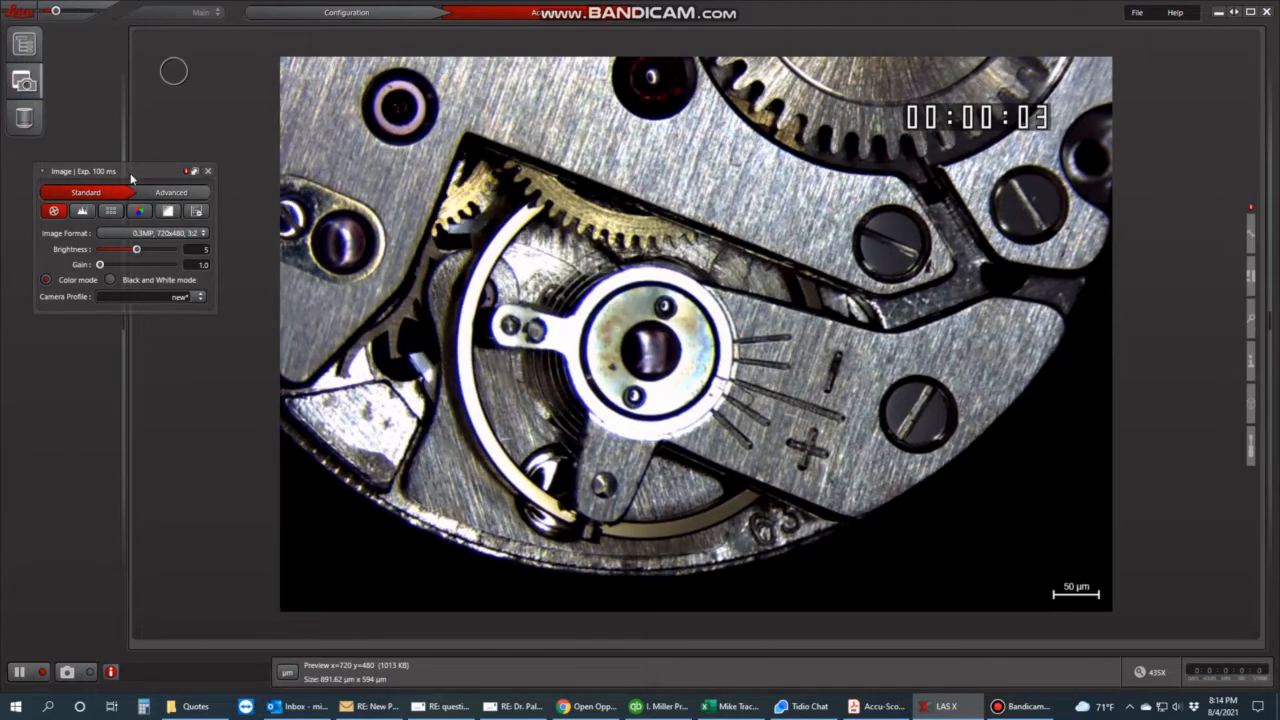
Reposition the floating Image panel slightly and pause the live image
{"action": "left_click_drag", "start_coordinate": [130, 173], "coordinate": [117, 173]}
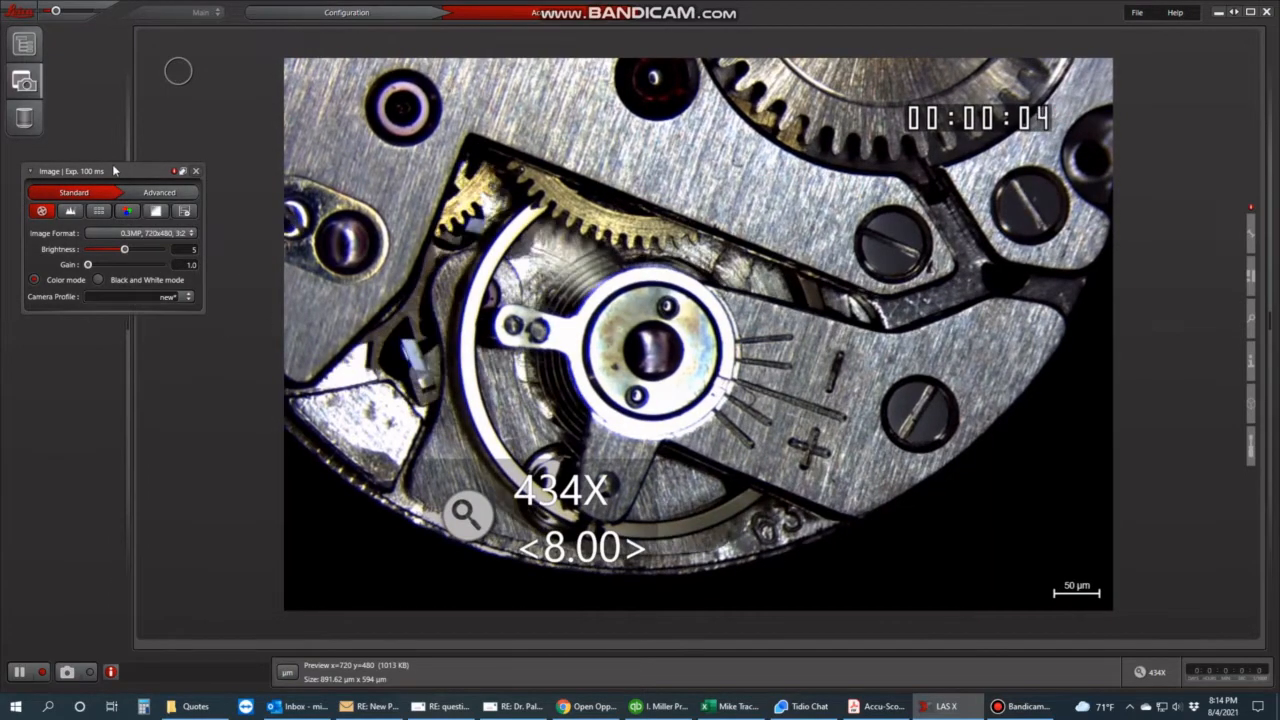
{"action": "left_click_drag", "start_coordinate": [114, 171], "coordinate": [130, 176]}
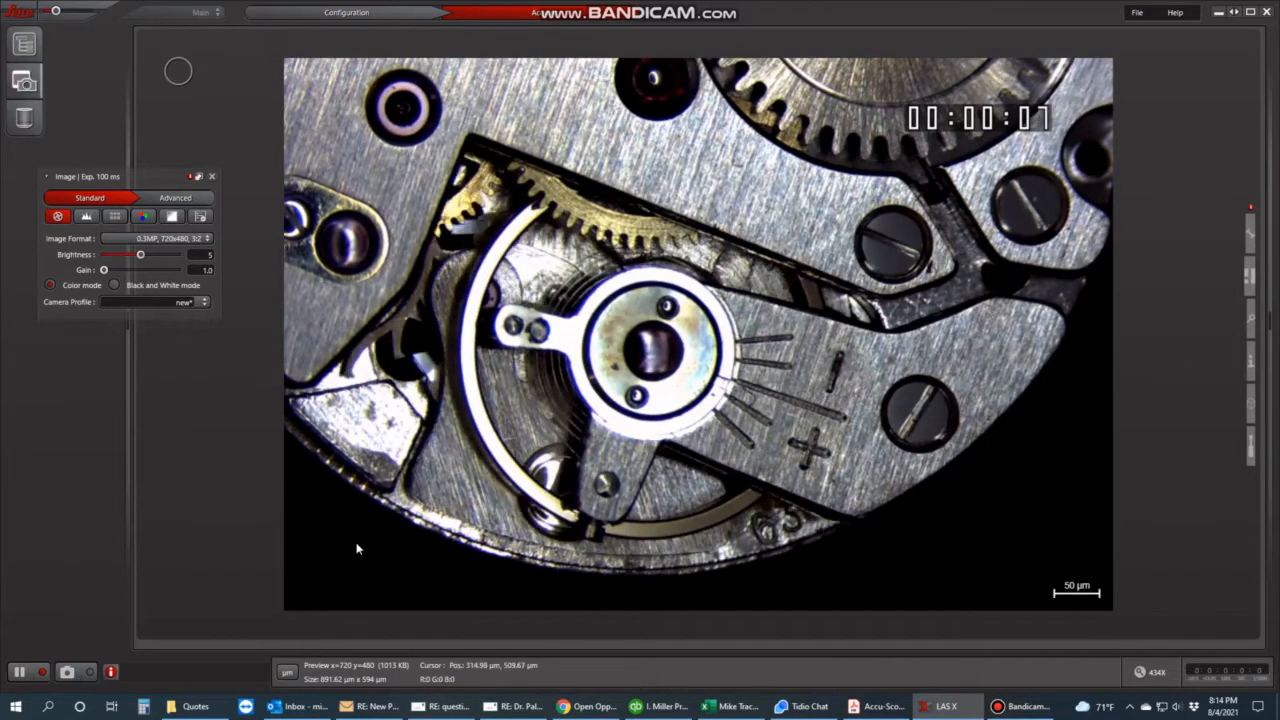
{"action": "left_click", "coordinate": [21, 673]}
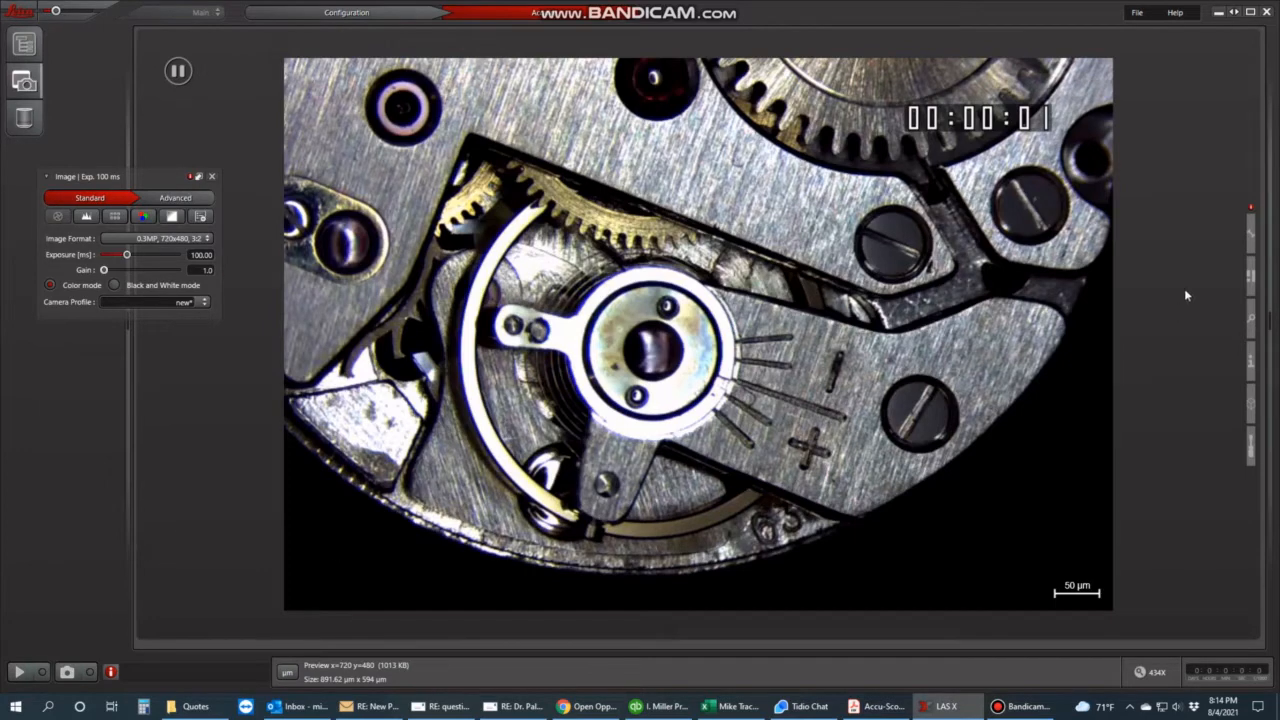
Switch the capture function to stamping annotations and measurements onto the image, and close the overlay palette
{"action": "mouse_move", "coordinate": [1236, 234]}
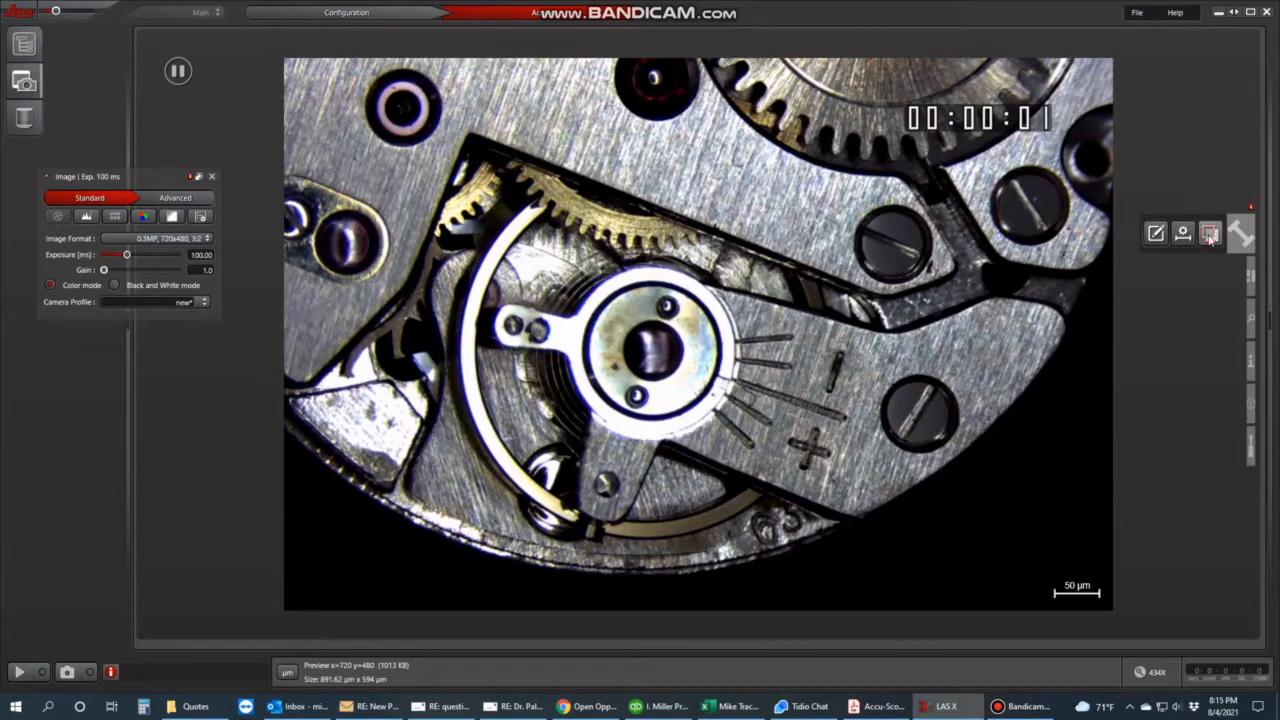
{"action": "left_click", "coordinate": [1210, 236]}
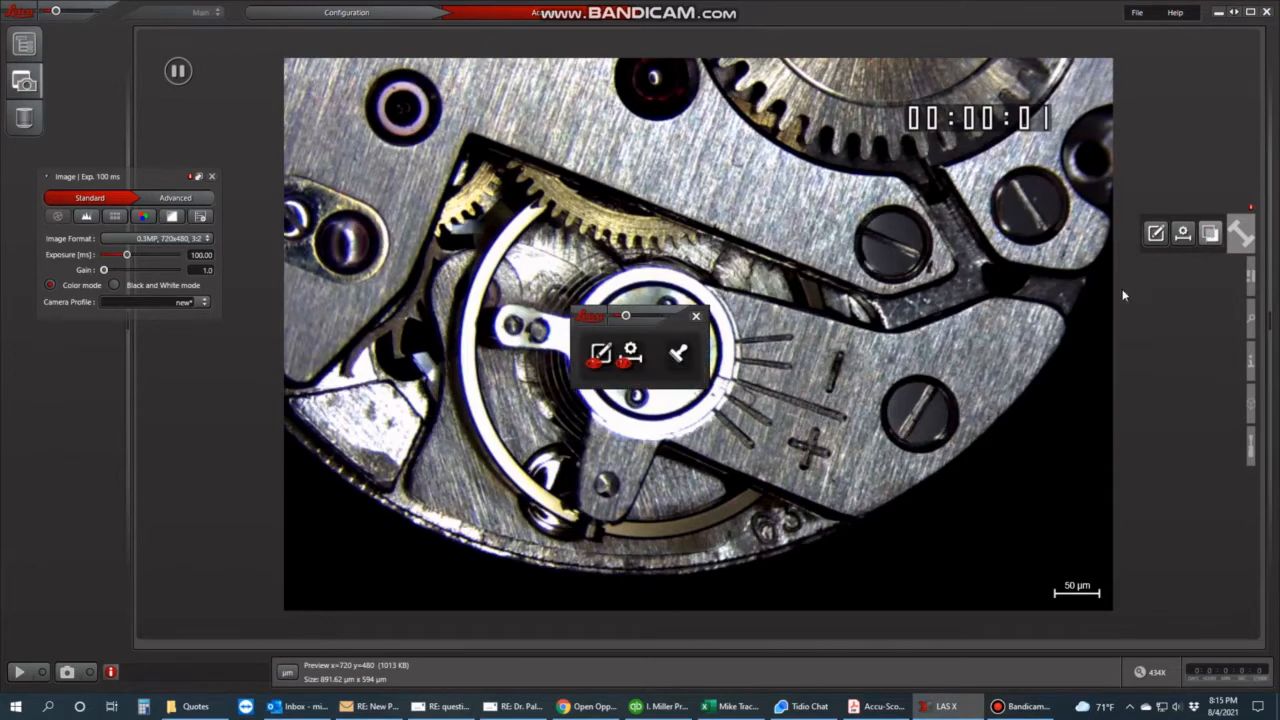
{"action": "left_click", "coordinate": [677, 355]}
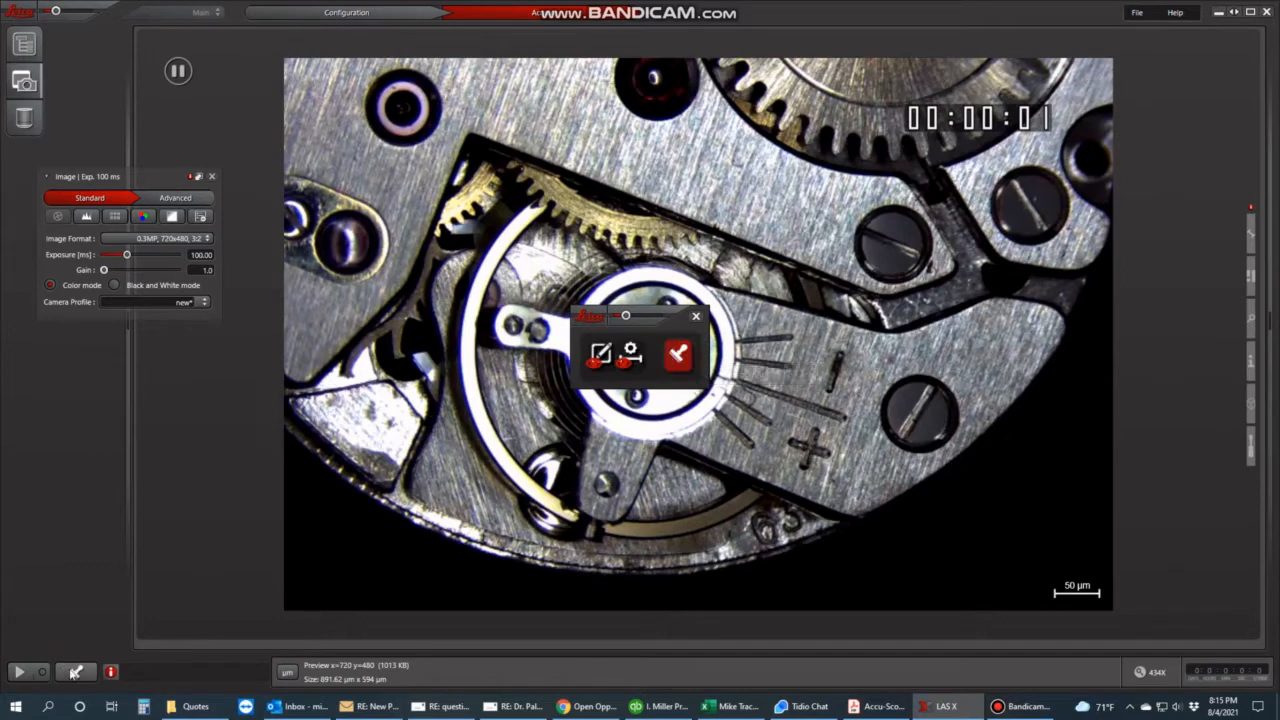
{"action": "left_click", "coordinate": [73, 673]}
{"action": "left_click", "coordinate": [698, 318]}
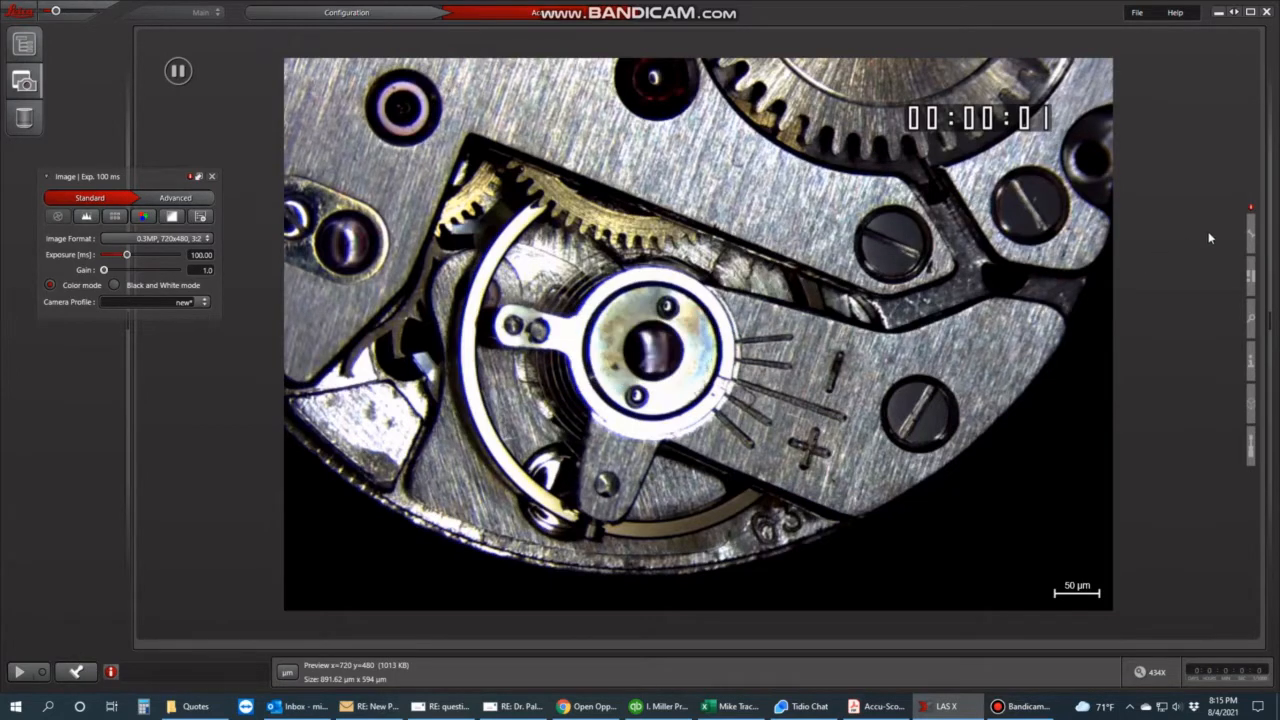
Open the Annotation Tools beside the image and add a text box above the scale bar reading Left, Right, Scope on three lines
{"action": "mouse_move", "coordinate": [1238, 234]}
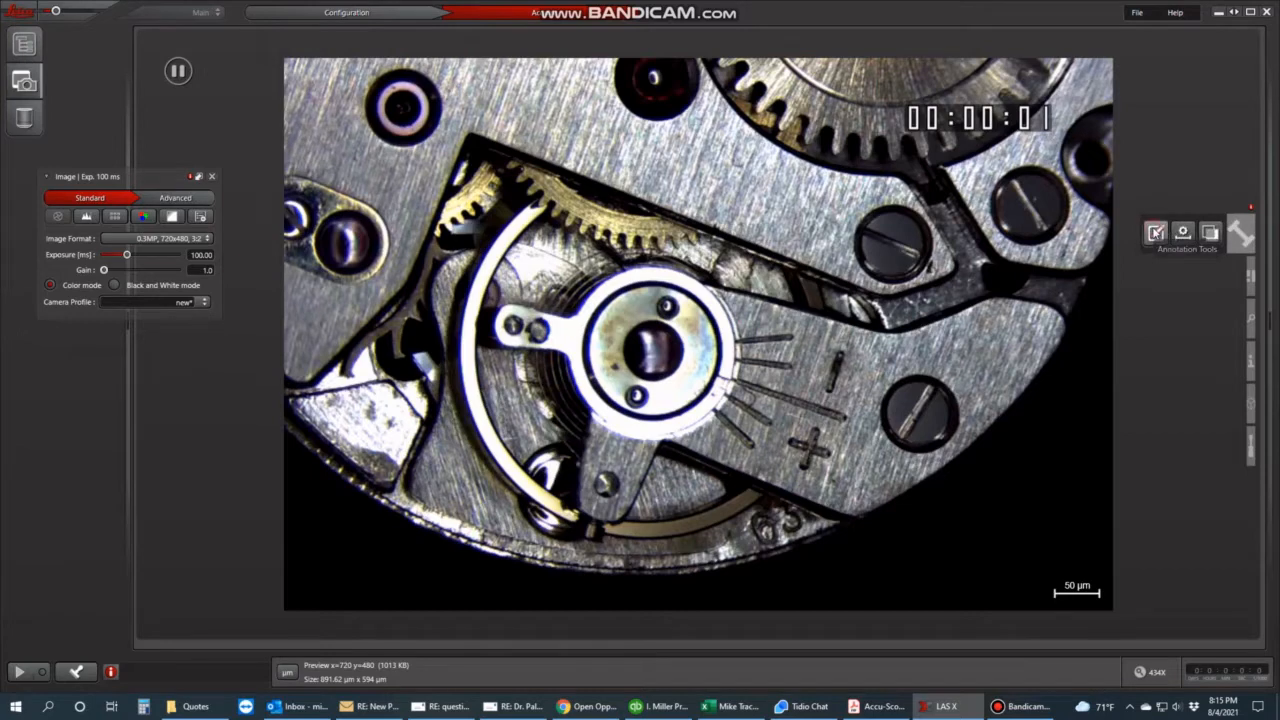
{"action": "left_click", "coordinate": [1155, 233]}
{"action": "mouse_move", "coordinate": [201, 287]}
{"action": "left_mouse_down"}
{"action": "mouse_move", "coordinate": [167, 327]}
{"action": "mouse_move", "coordinate": [141, 334]}
{"action": "mouse_move", "coordinate": [1157, 131]}
{"action": "mouse_move", "coordinate": [1173, 52]}
{"action": "left_mouse_up"}
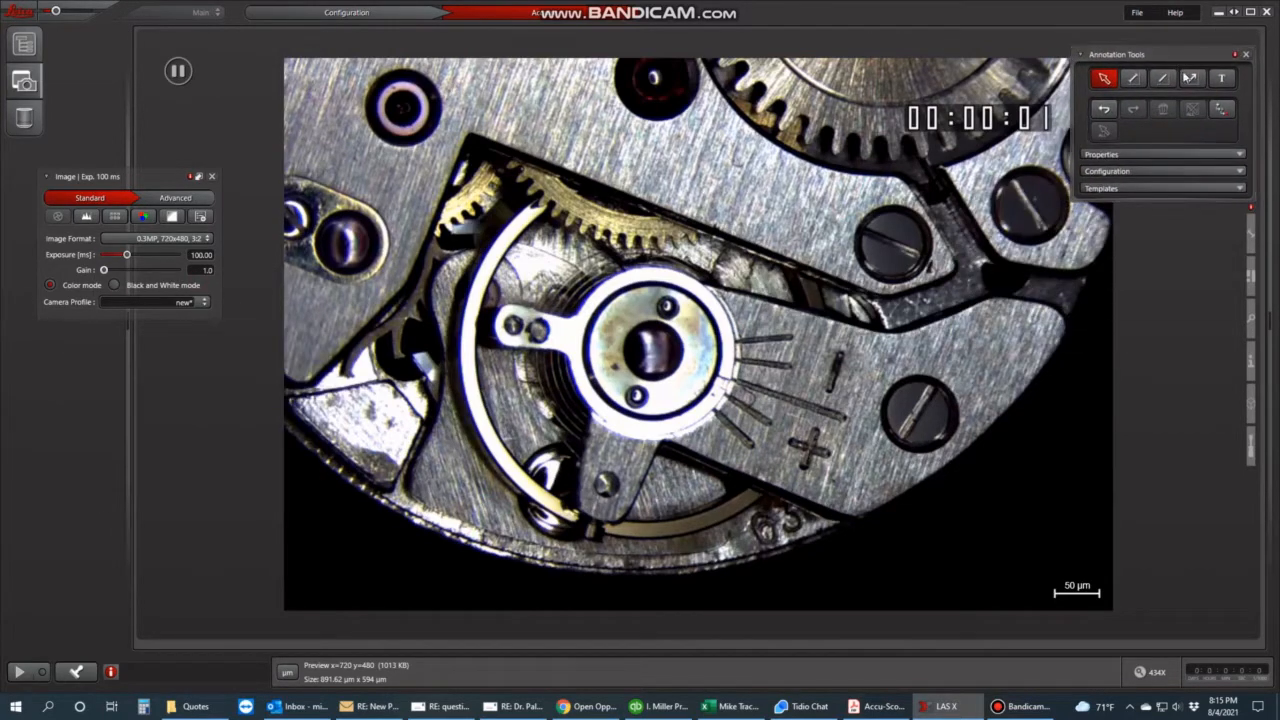
{"action": "left_click", "coordinate": [1219, 80]}
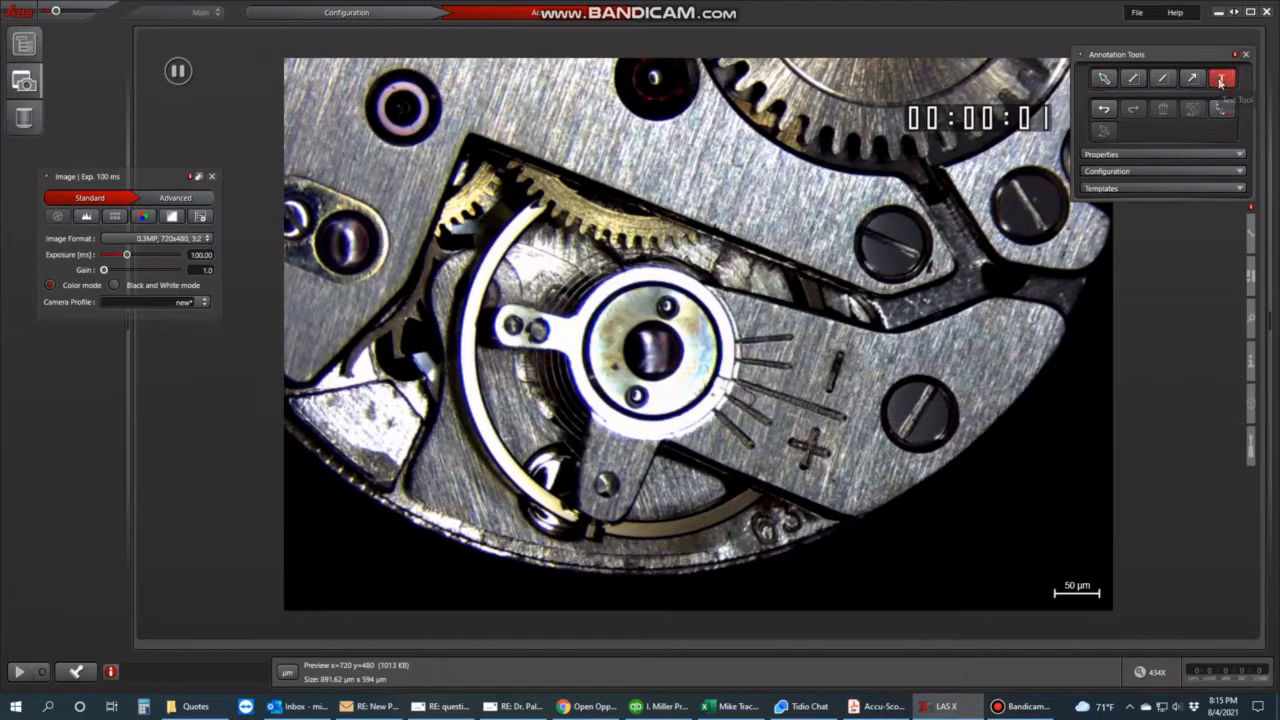
{"action": "left_click_drag", "start_coordinate": [927, 507], "coordinate": [1066, 557]}
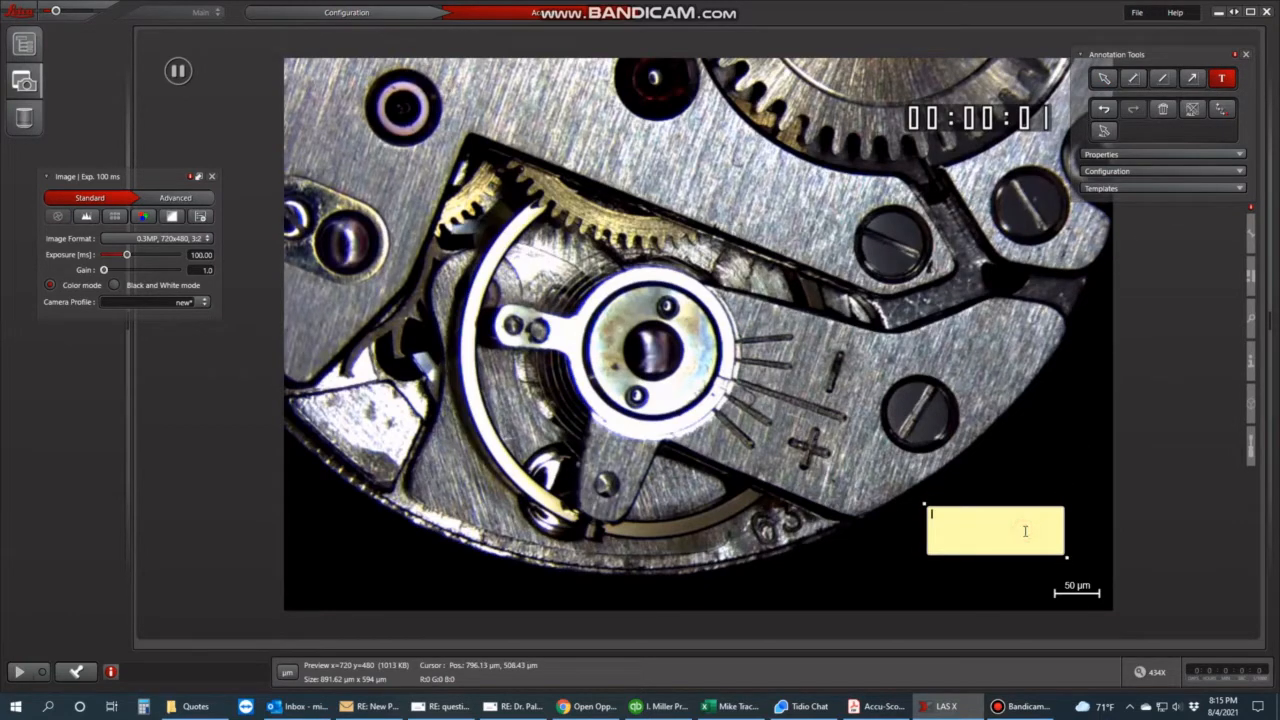
{"action": "type", "text": "Left"}
Show the annotation properties, and move the yellow text box slightly closer to the scale bar
{"action": "left_click", "coordinate": [1152, 156]}
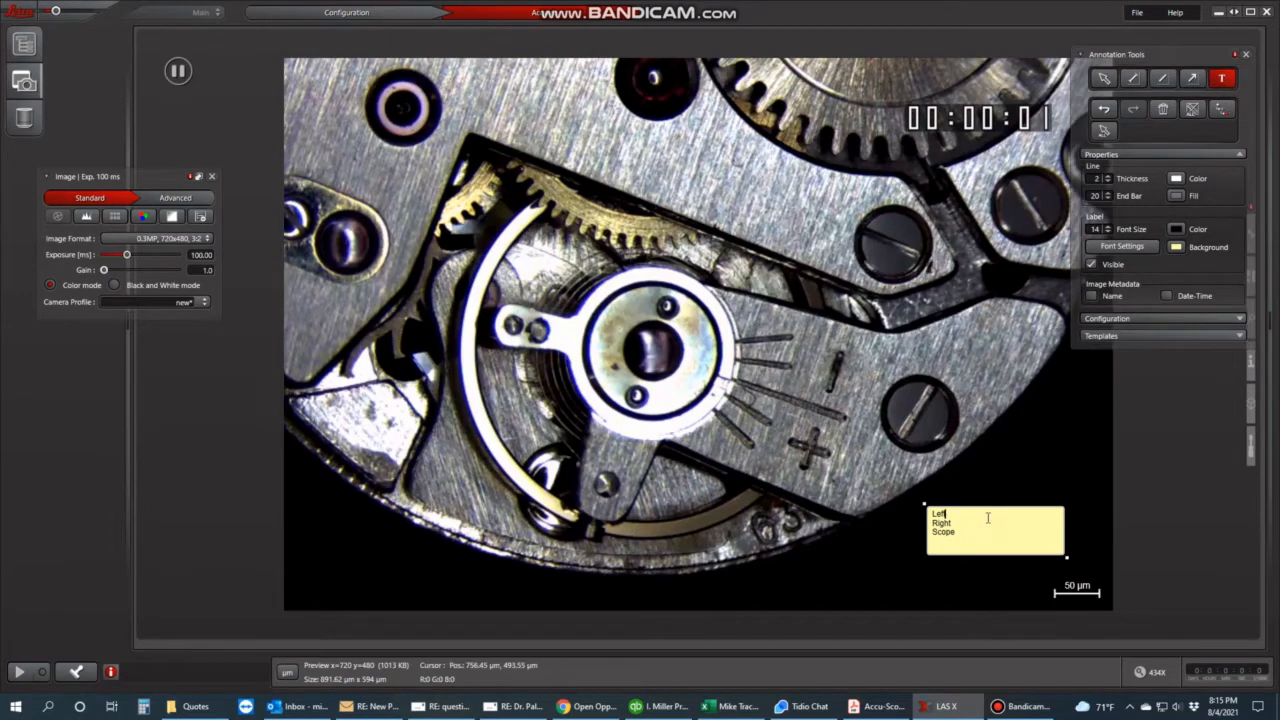
{"action": "left_click", "coordinate": [1103, 78]}
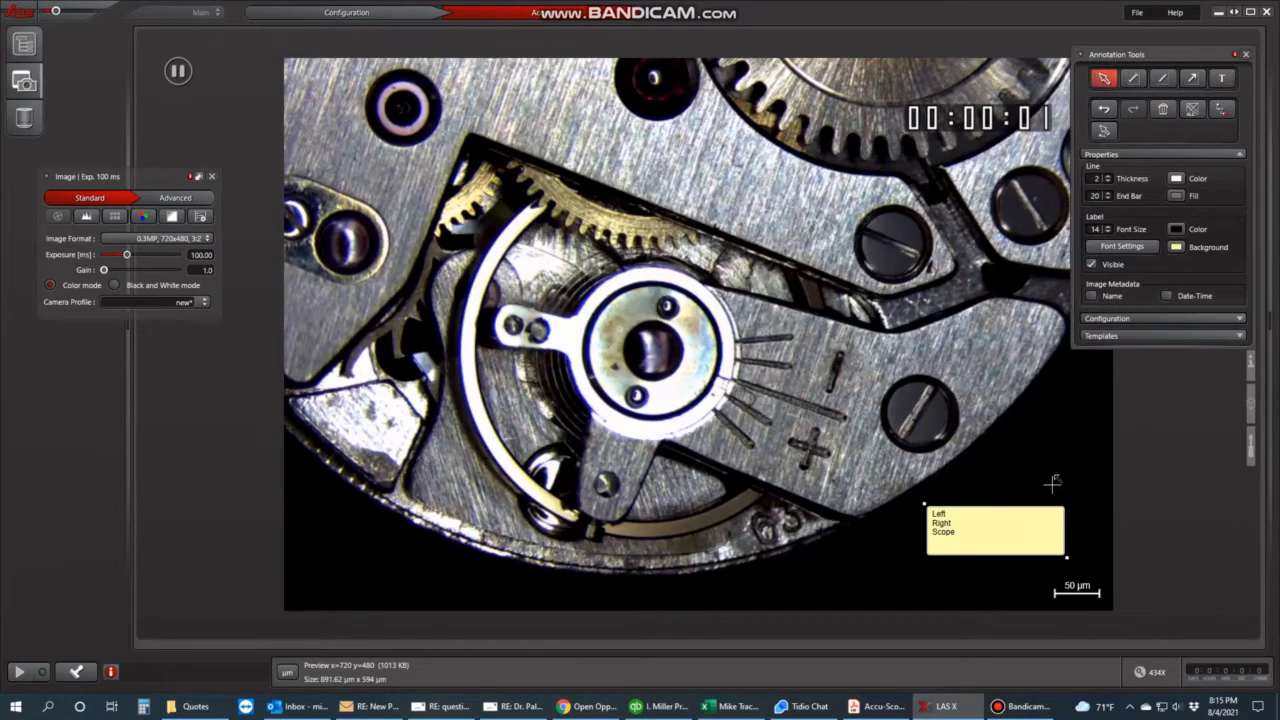
{"action": "left_click_drag", "start_coordinate": [1040, 518], "coordinate": [1052, 525]}
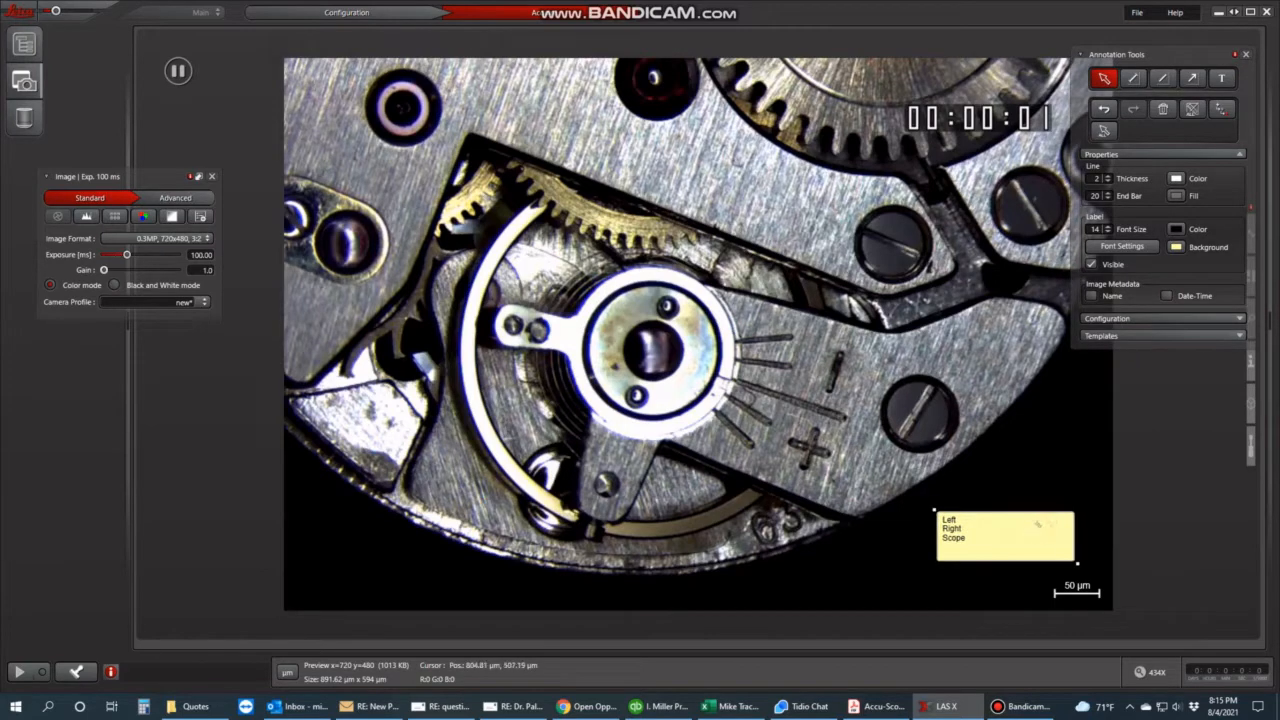
Enable the Date-Time image metadata annotation on the image and shift the Annotation Tools panel slightly away from it
{"action": "left_click", "coordinate": [1222, 78]}
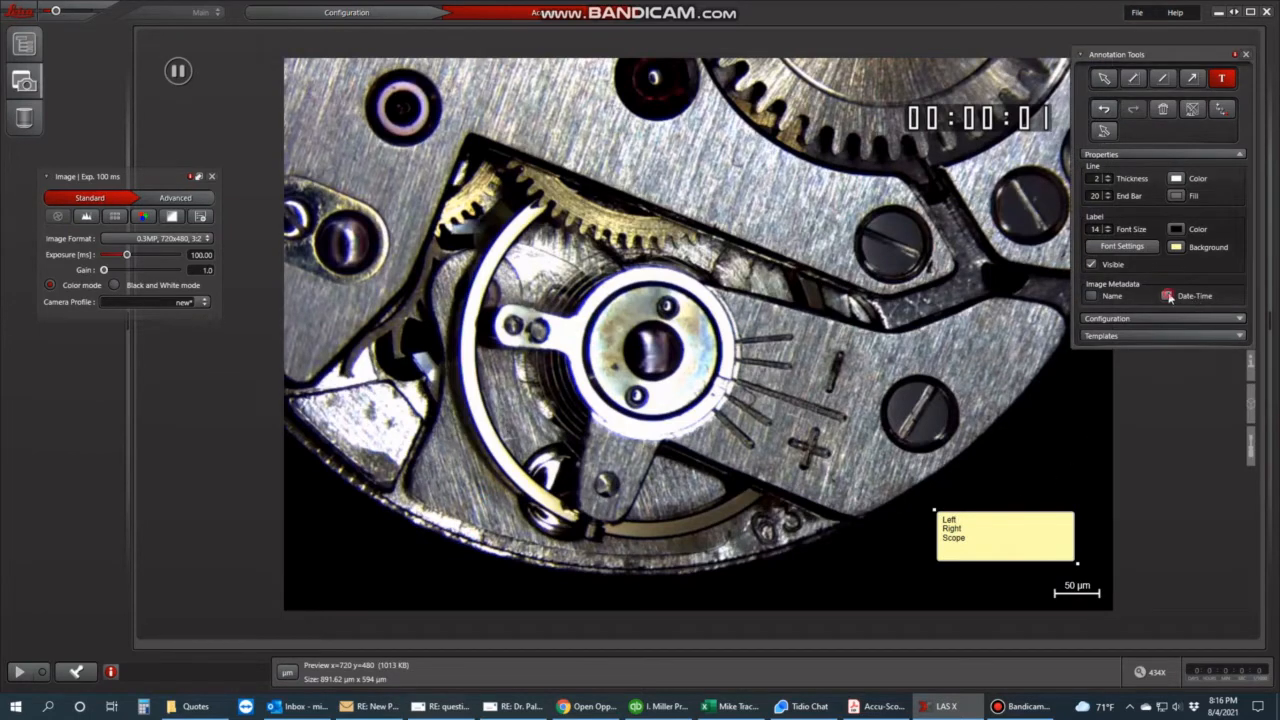
{"action": "left_click", "coordinate": [1167, 295]}
{"action": "left_click", "coordinate": [1104, 79]}
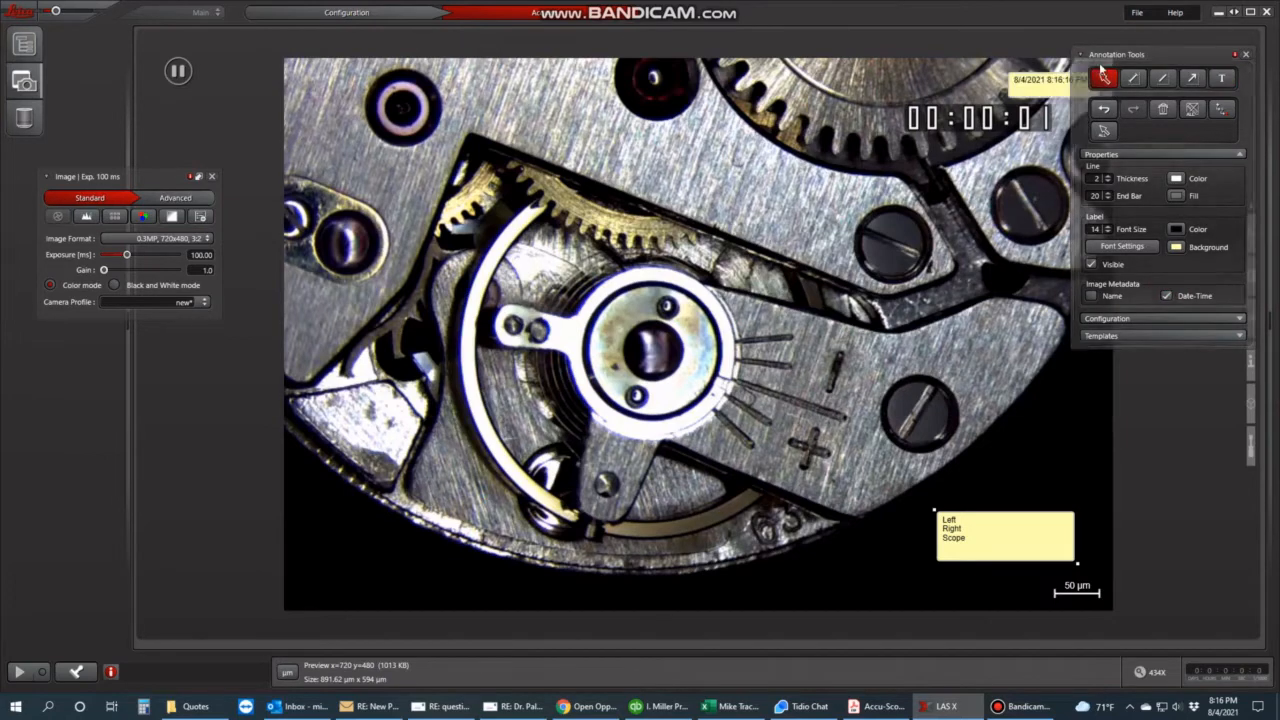
{"action": "left_click_drag", "start_coordinate": [1109, 58], "coordinate": [1119, 59]}
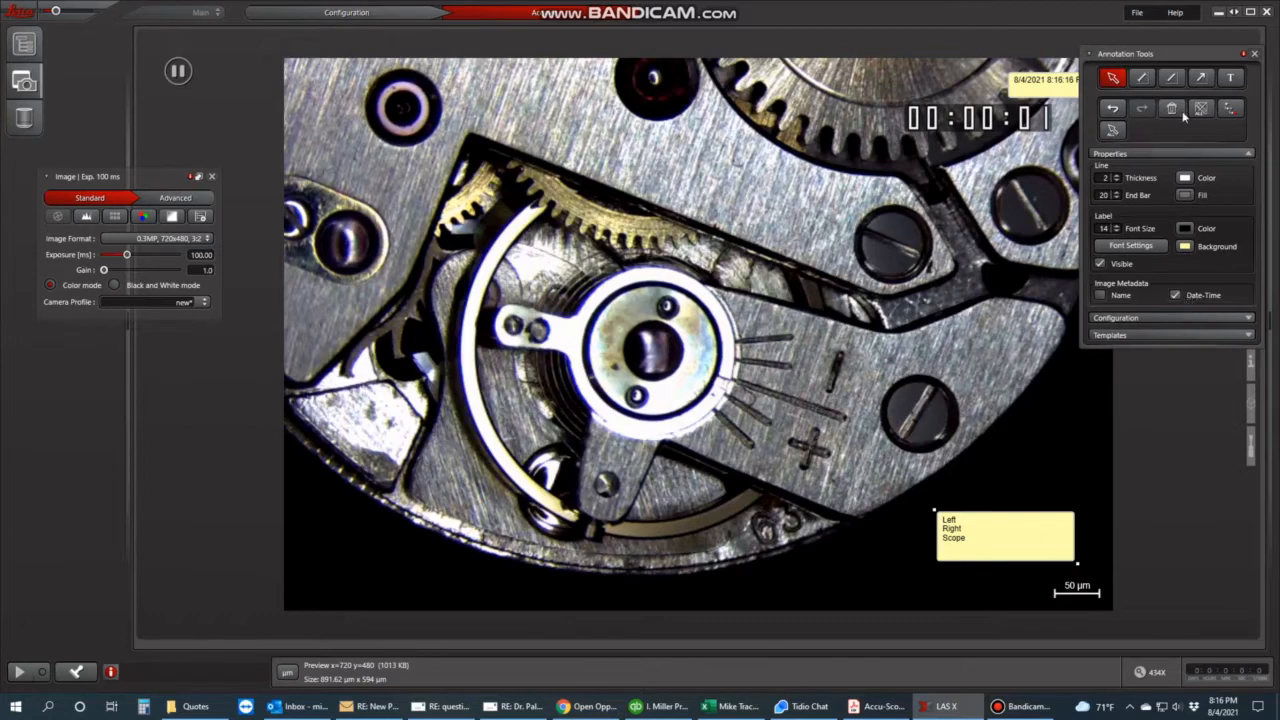
{"action": "left_click", "coordinate": [1235, 80]}
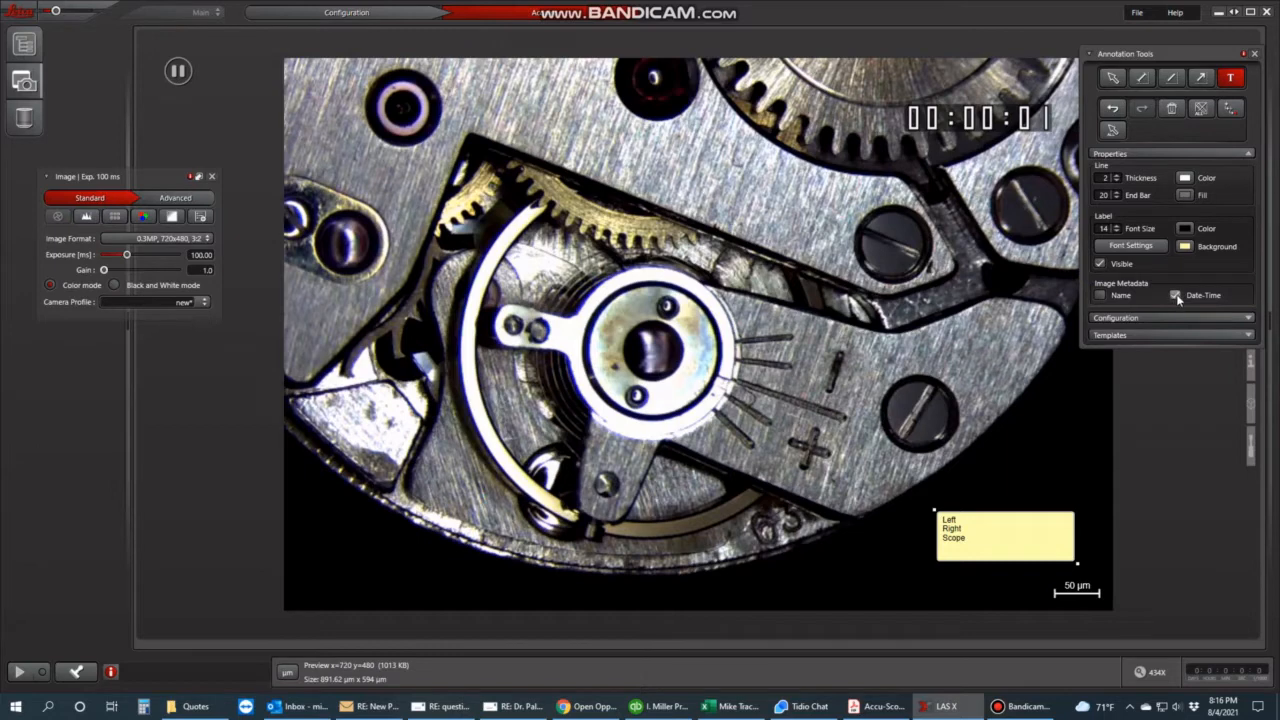
{"action": "left_click", "coordinate": [1109, 80]}
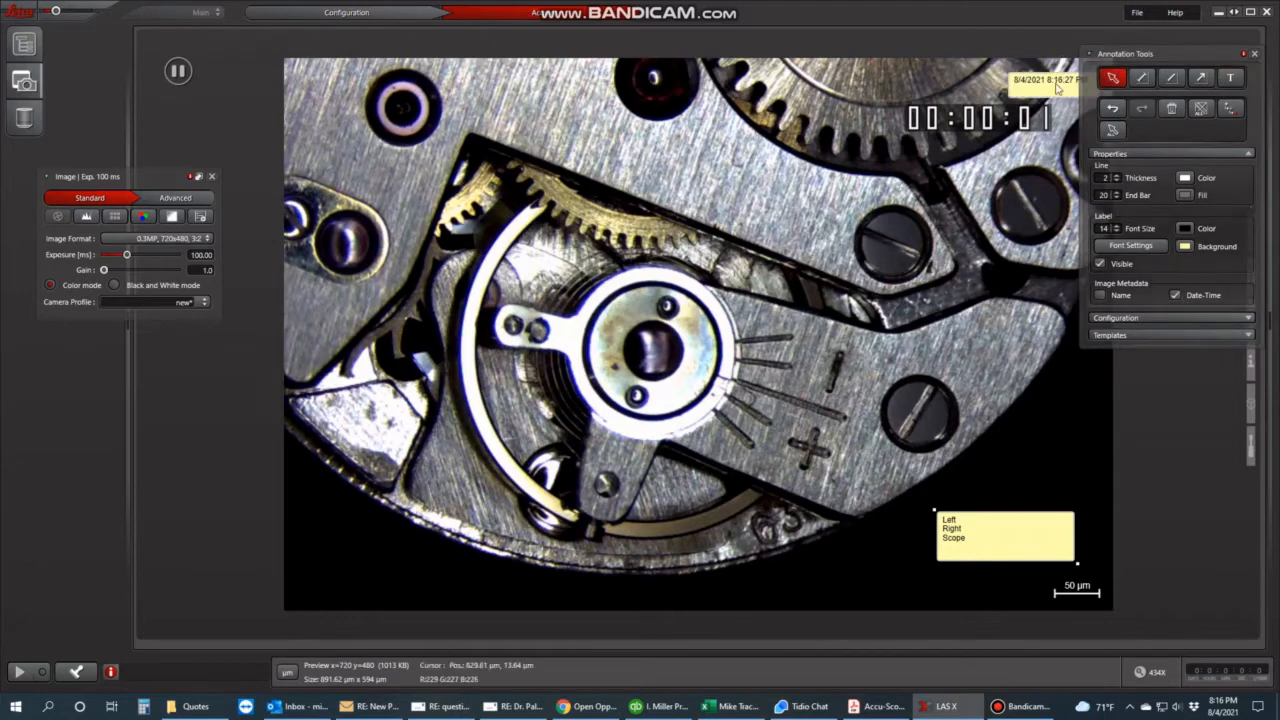
{"action": "key", "text": "F12"}
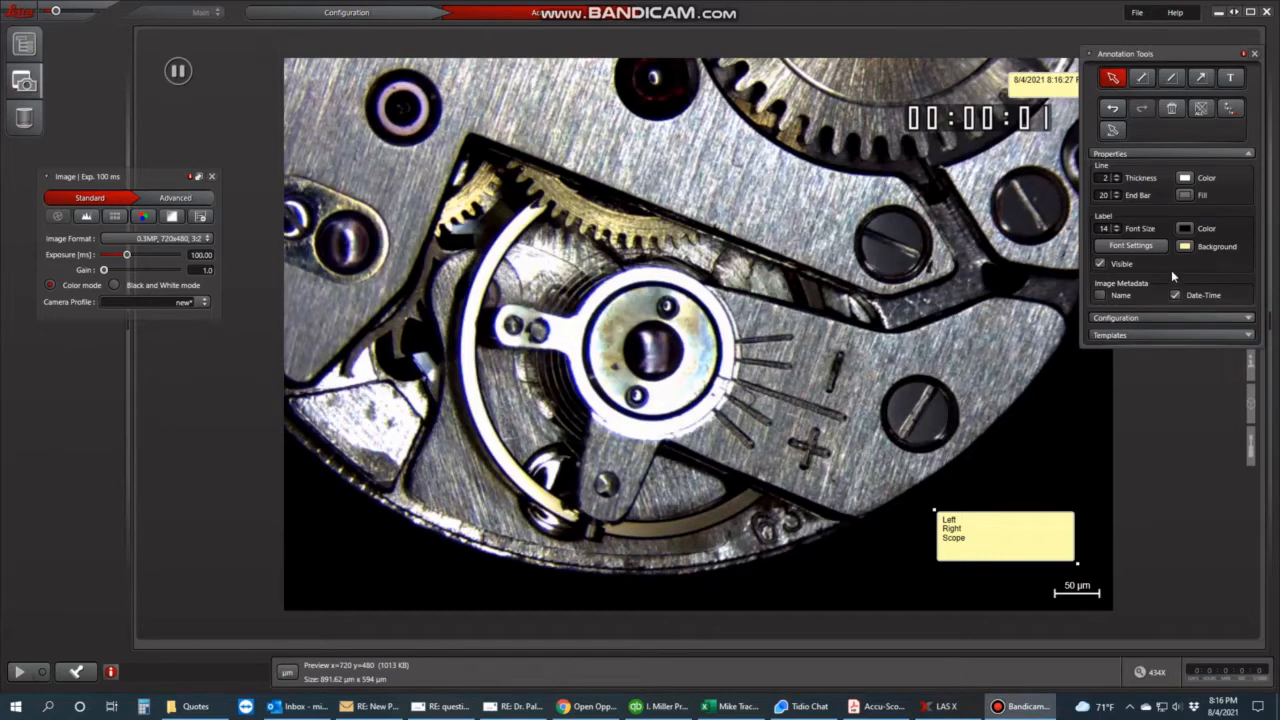
Create a new annotation template named Test from the current annotations
{"action": "left_click", "coordinate": [1163, 336]}
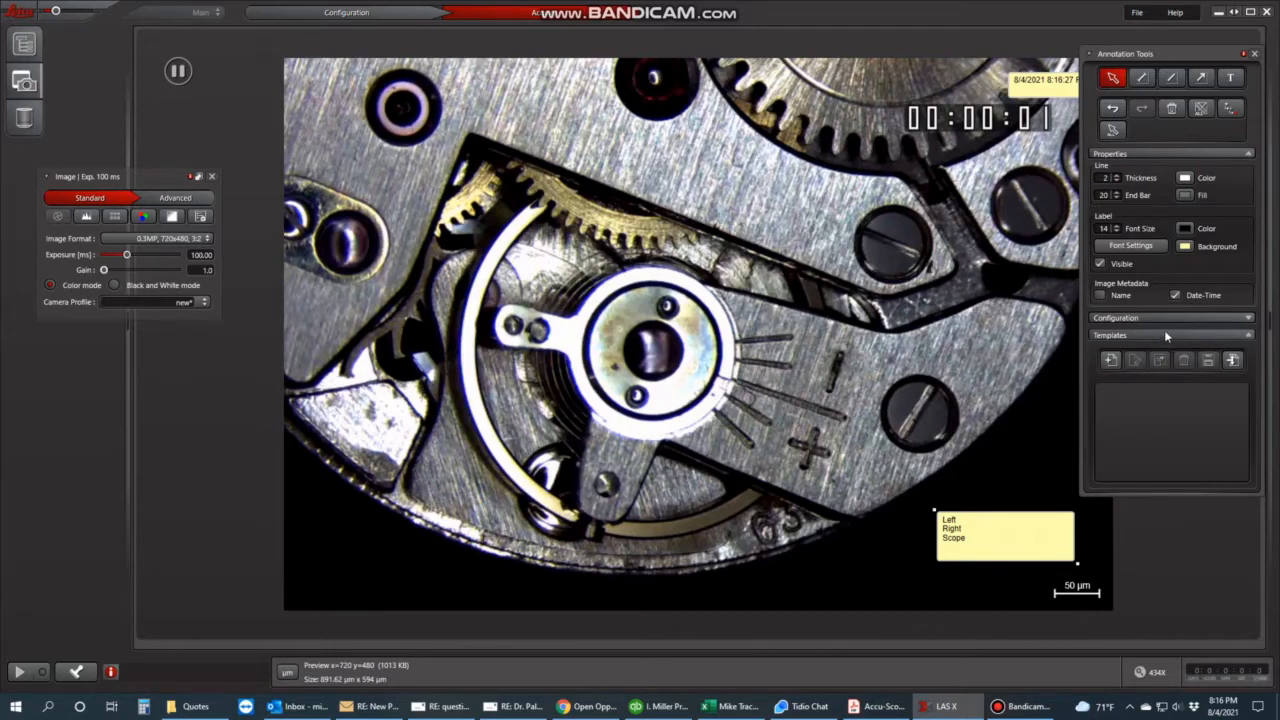
{"action": "left_click", "coordinate": [1110, 362]}
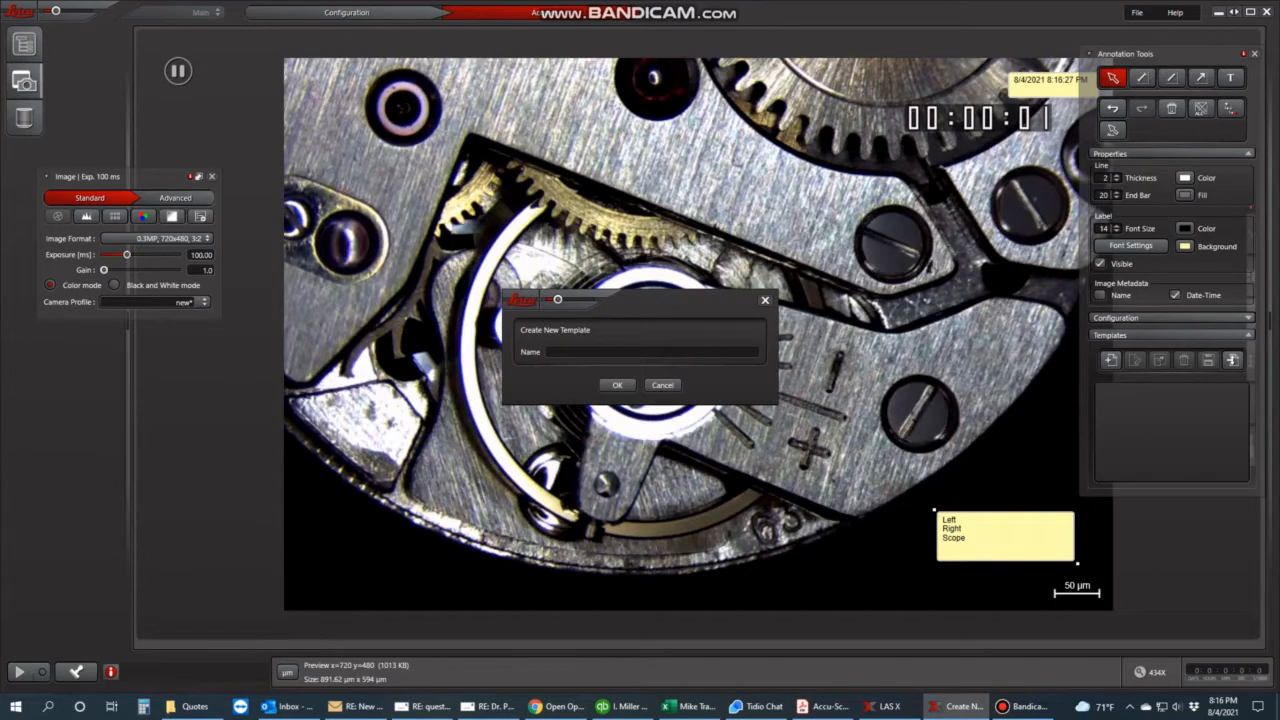
{"action": "type", "text": "Test"}
{"action": "left_click", "coordinate": [622, 384]}
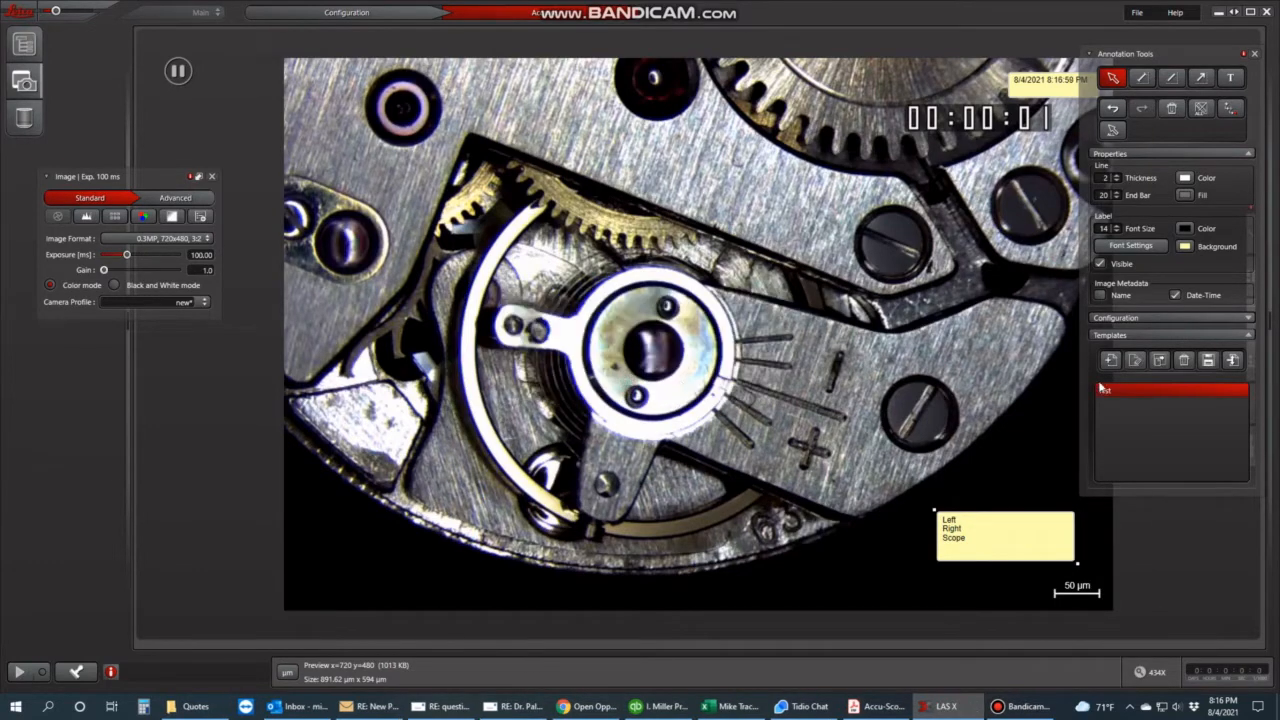
Open the load/save dialog for templates and transfer the Test template from the Template List into the Template Library
{"action": "left_click", "coordinate": [1212, 365]}
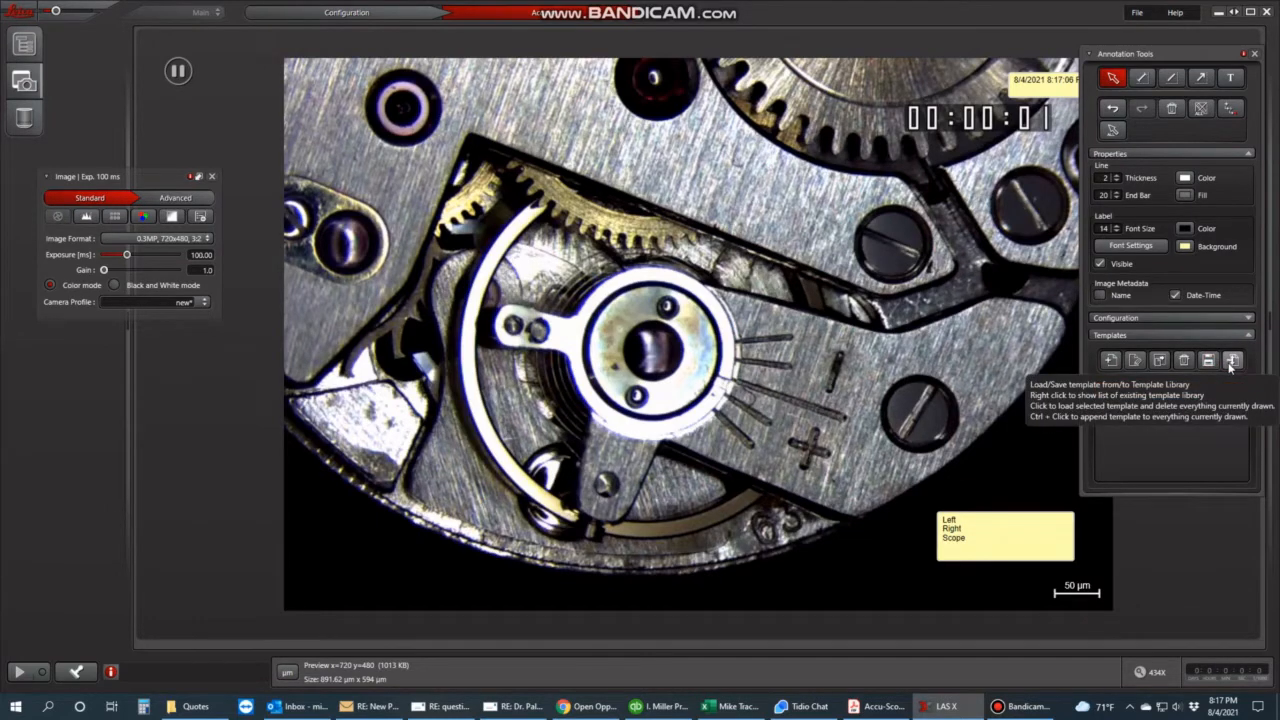
{"action": "left_click", "coordinate": [1231, 362]}
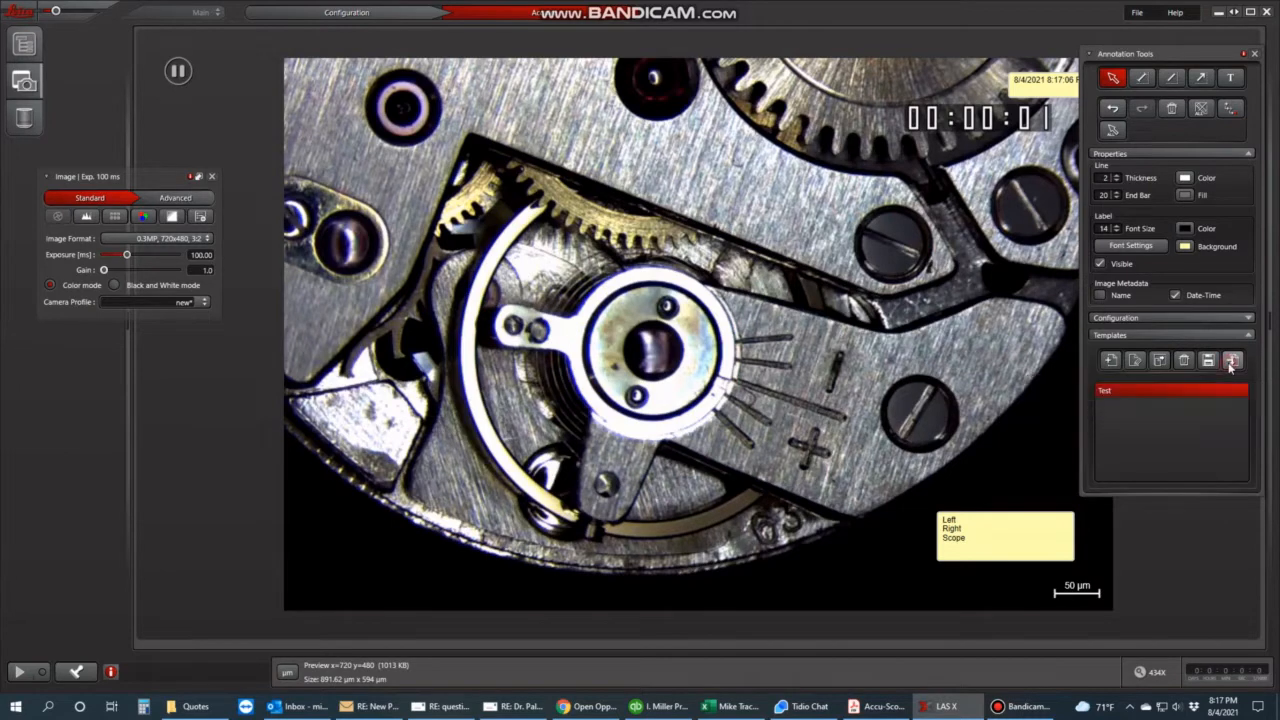
{"action": "left_click", "coordinate": [688, 310]}
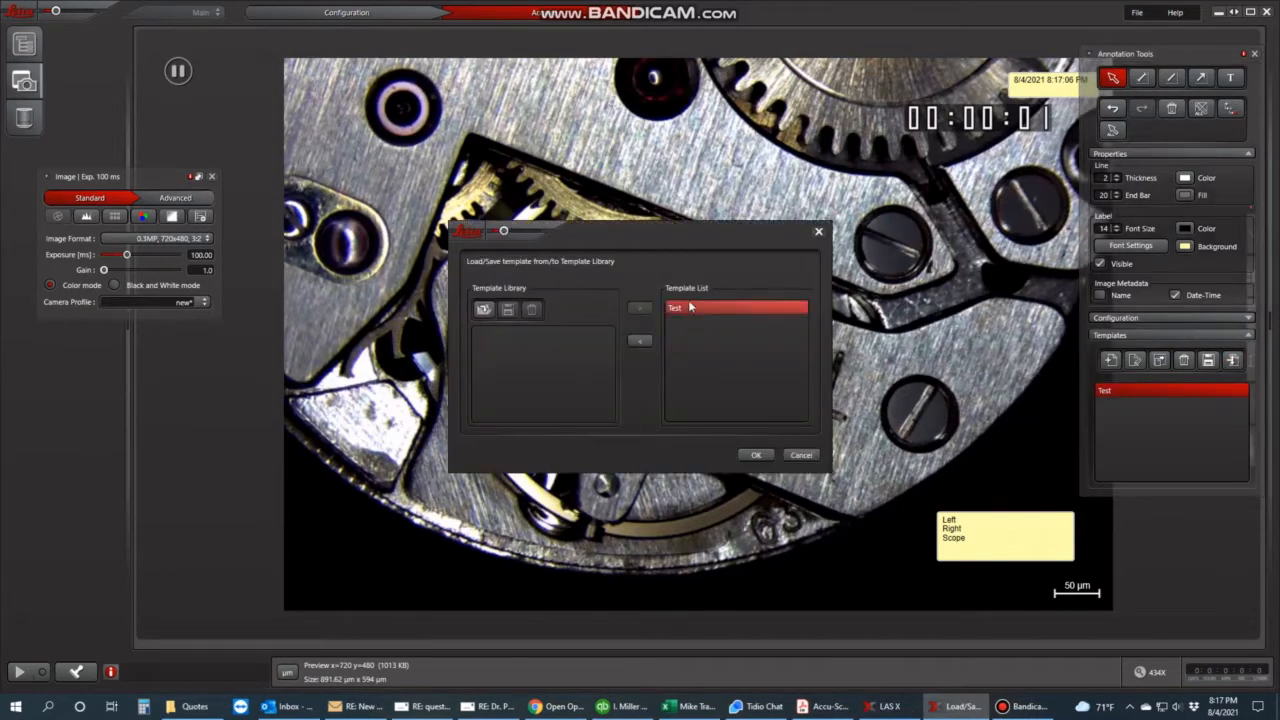
{"action": "left_click", "coordinate": [640, 341]}
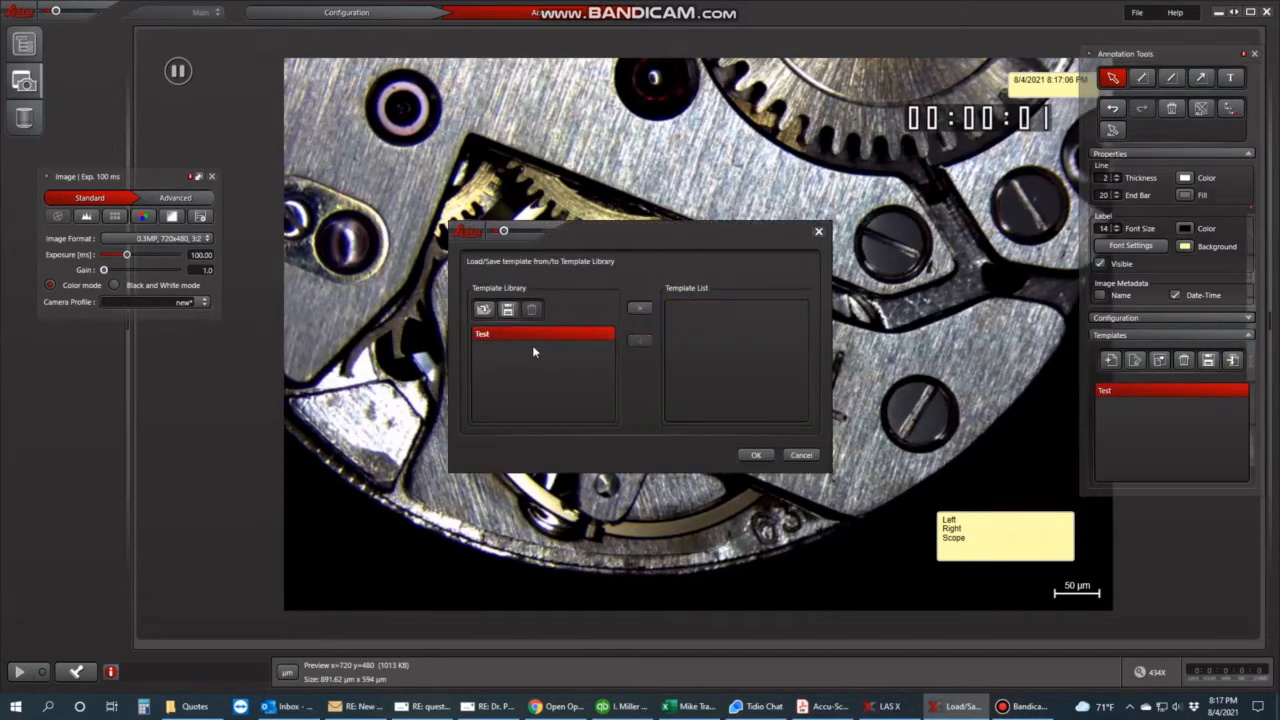
Save the template library to the Microscope Images folder on the Desktop and accept the library dialog
{"action": "left_click", "coordinate": [507, 311]}
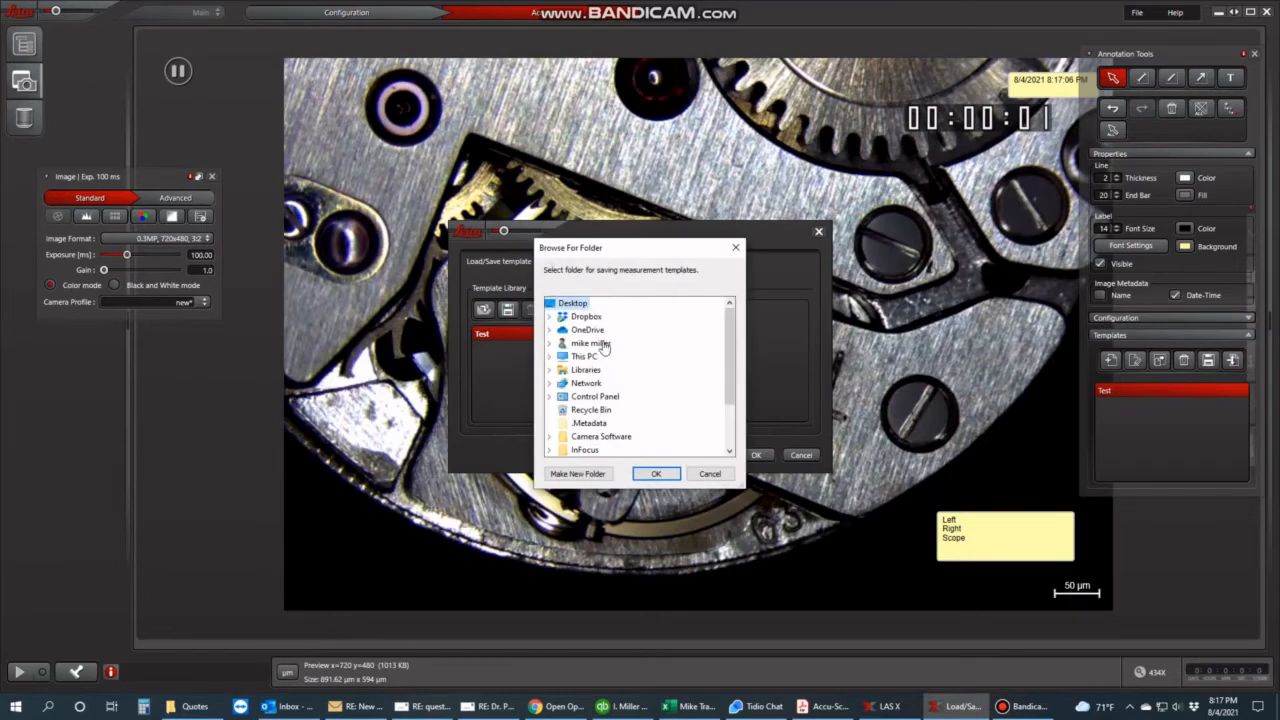
{"action": "scroll", "coordinate": [615, 380], "scroll_direction": "down", "scroll_amount": 2}
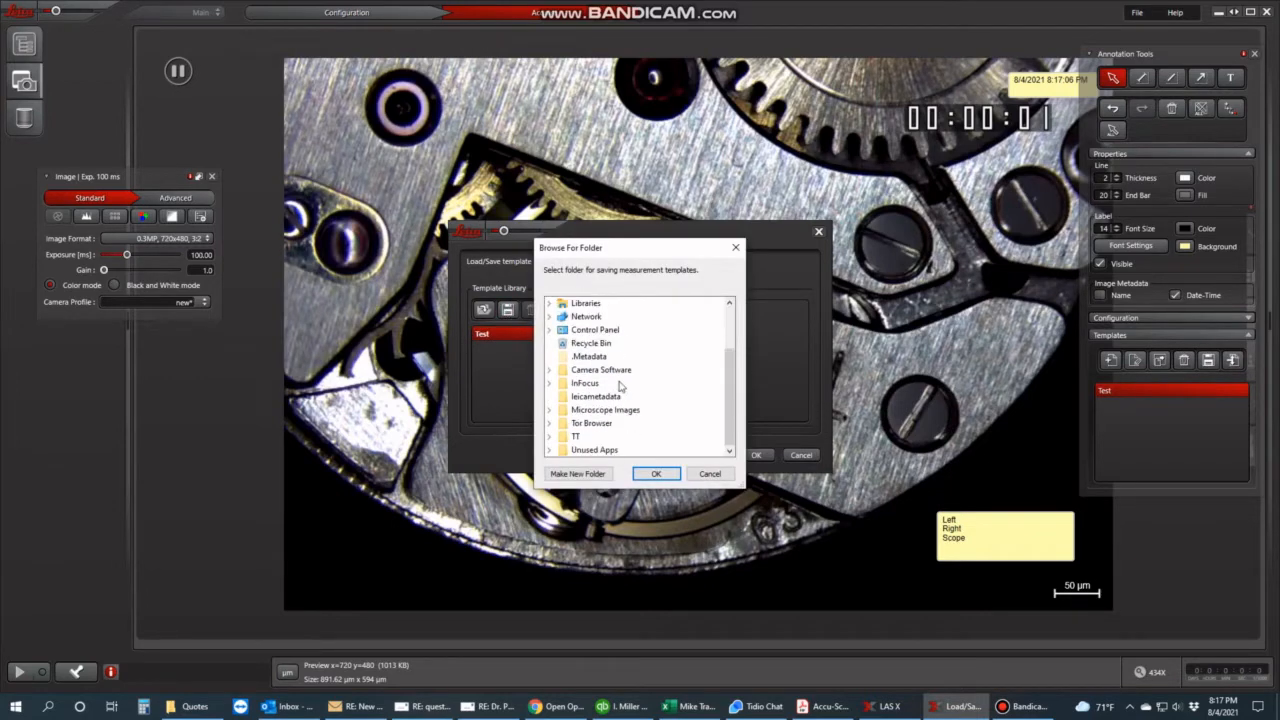
{"action": "double_click", "coordinate": [607, 411]}
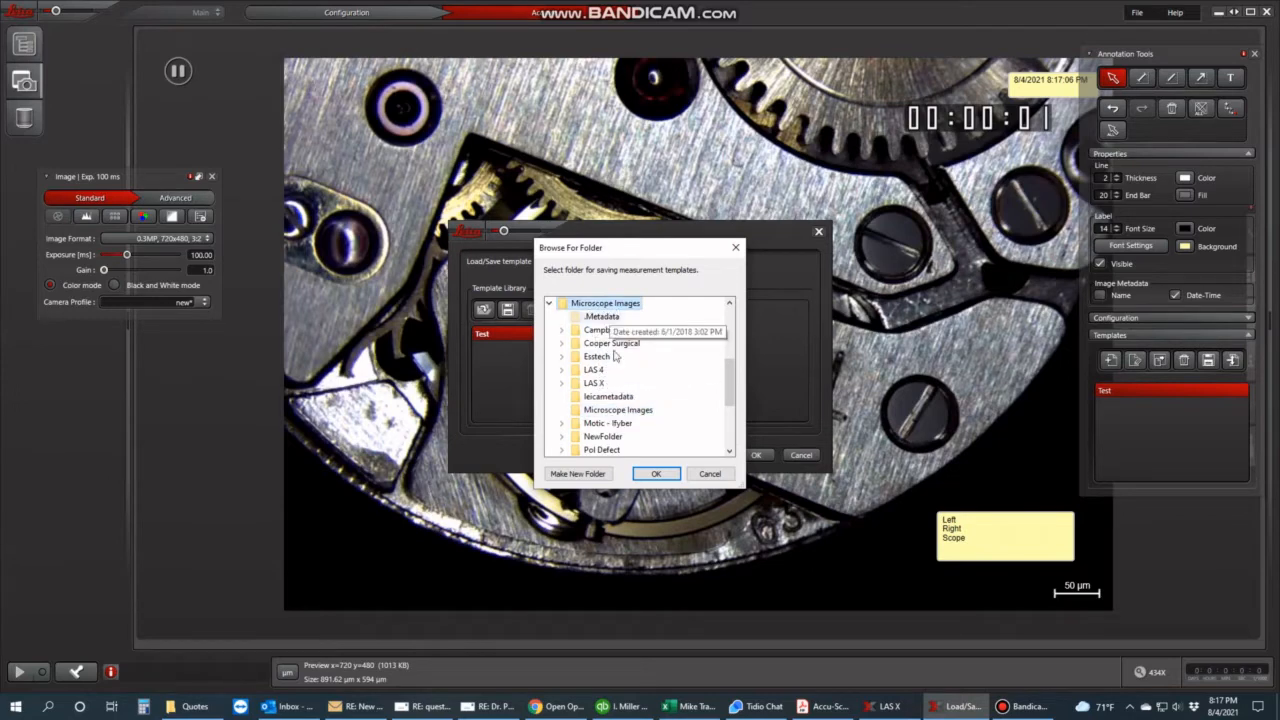
{"action": "left_click", "coordinate": [655, 474]}
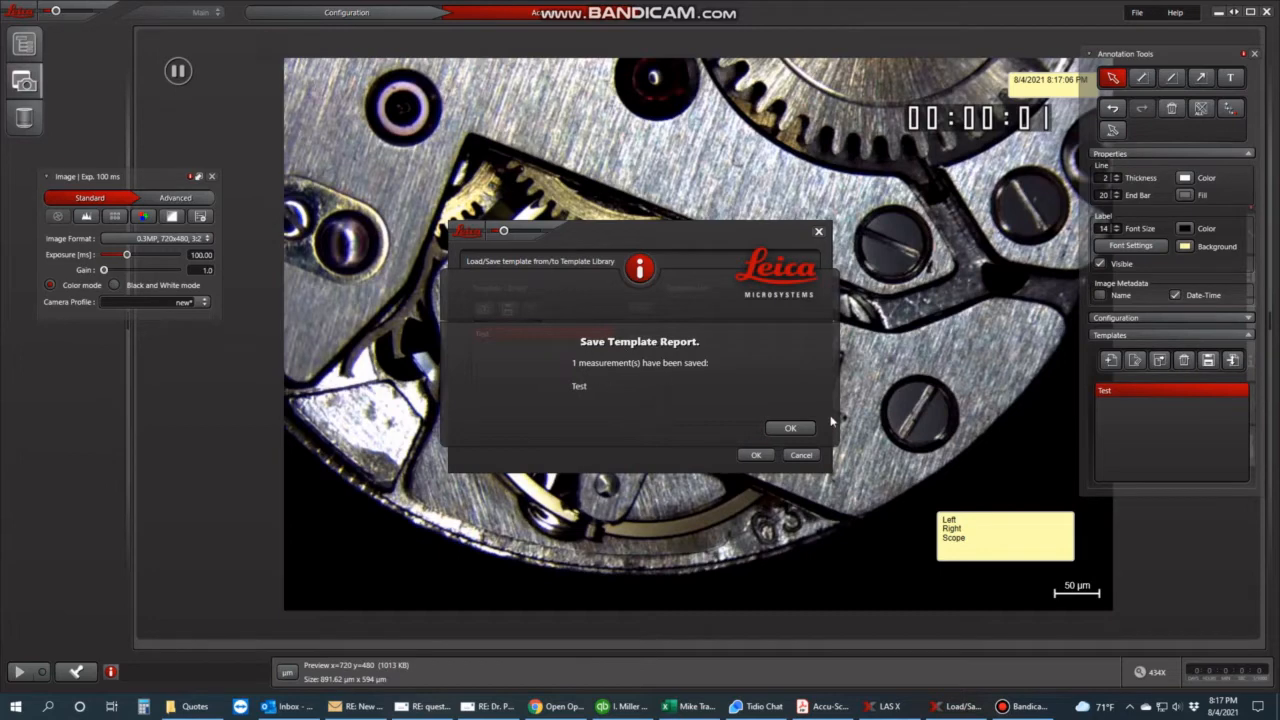
{"action": "left_click", "coordinate": [790, 426]}
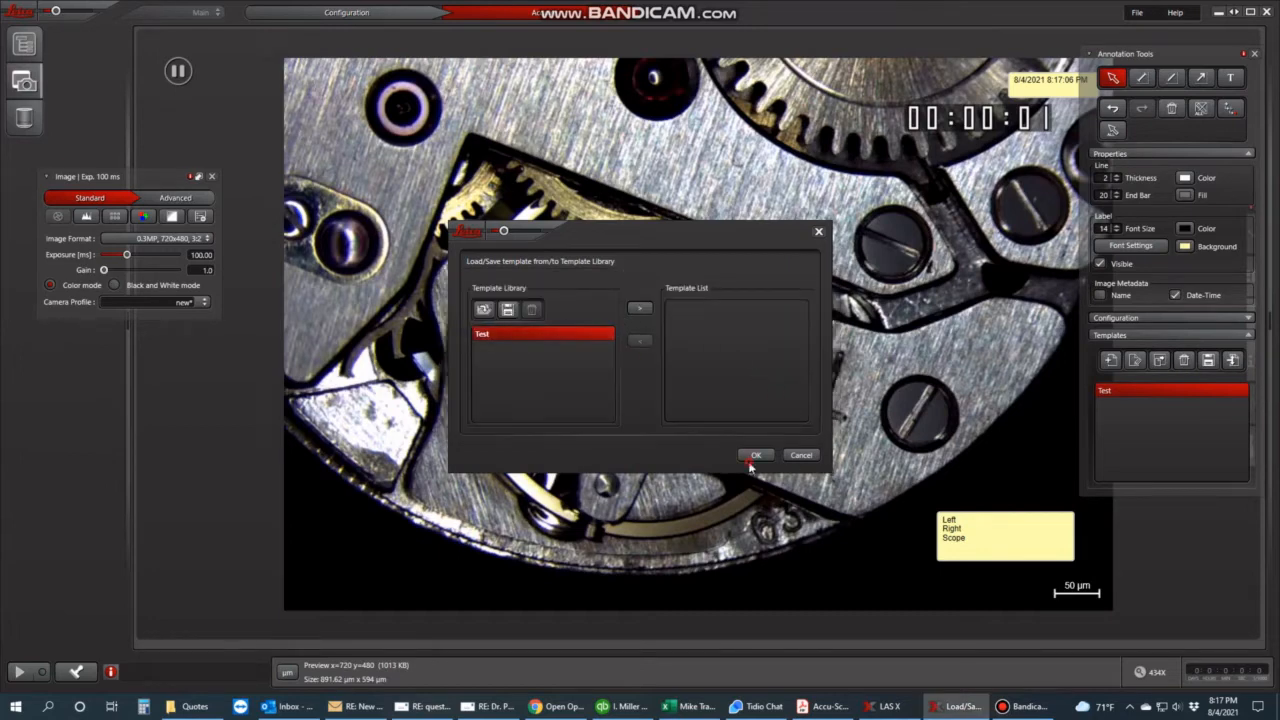
{"action": "left_click", "coordinate": [753, 456]}
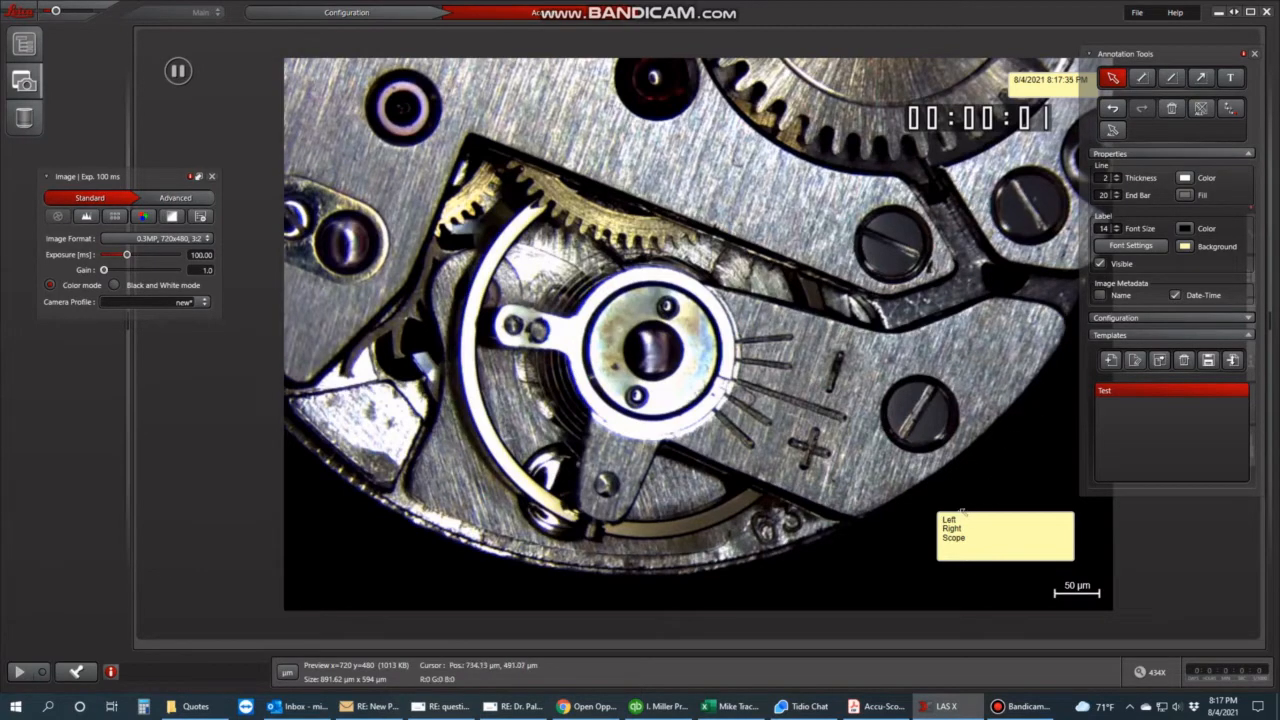
Edit the yellow text box to read Left: Sample and Right: Sample above Scope, and move the Annotation Tools panel further off the image
{"action": "left_click", "coordinate": [1230, 77]}
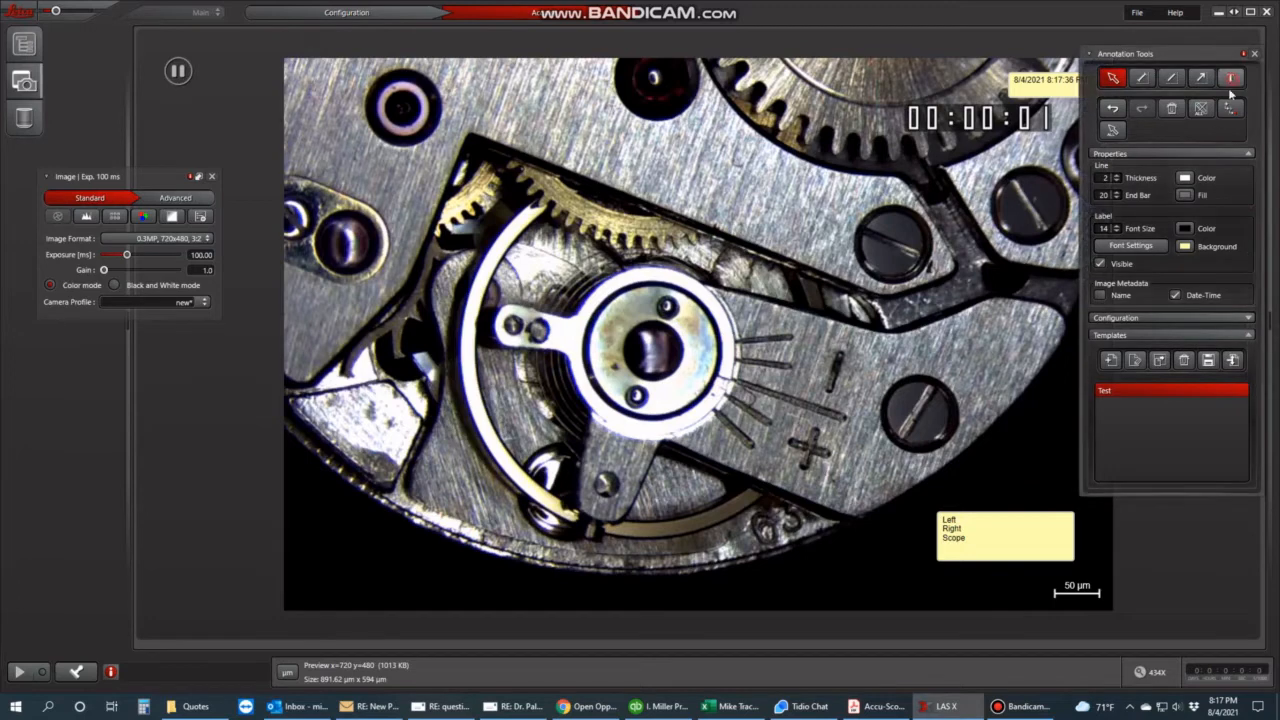
{"action": "left_click", "coordinate": [970, 518]}
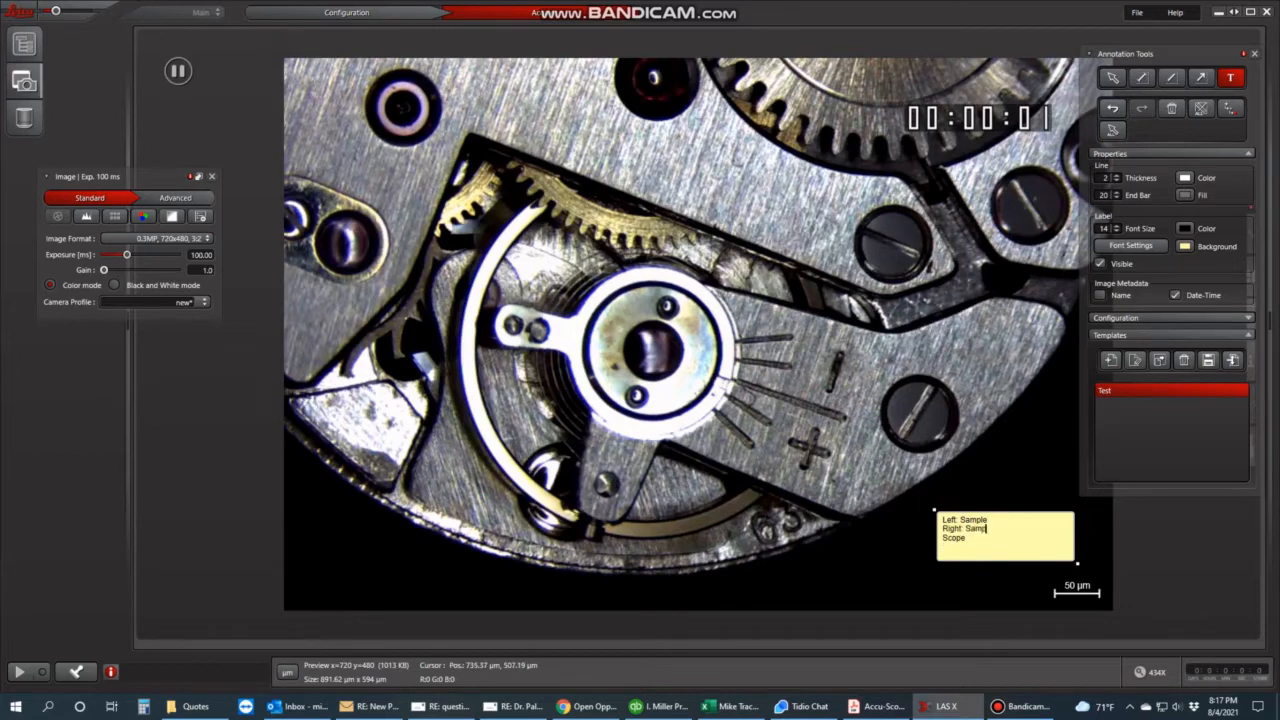
{"action": "left_click", "coordinate": [1113, 77]}
{"action": "left_click_drag", "start_coordinate": [1163, 49], "coordinate": [1177, 49]}
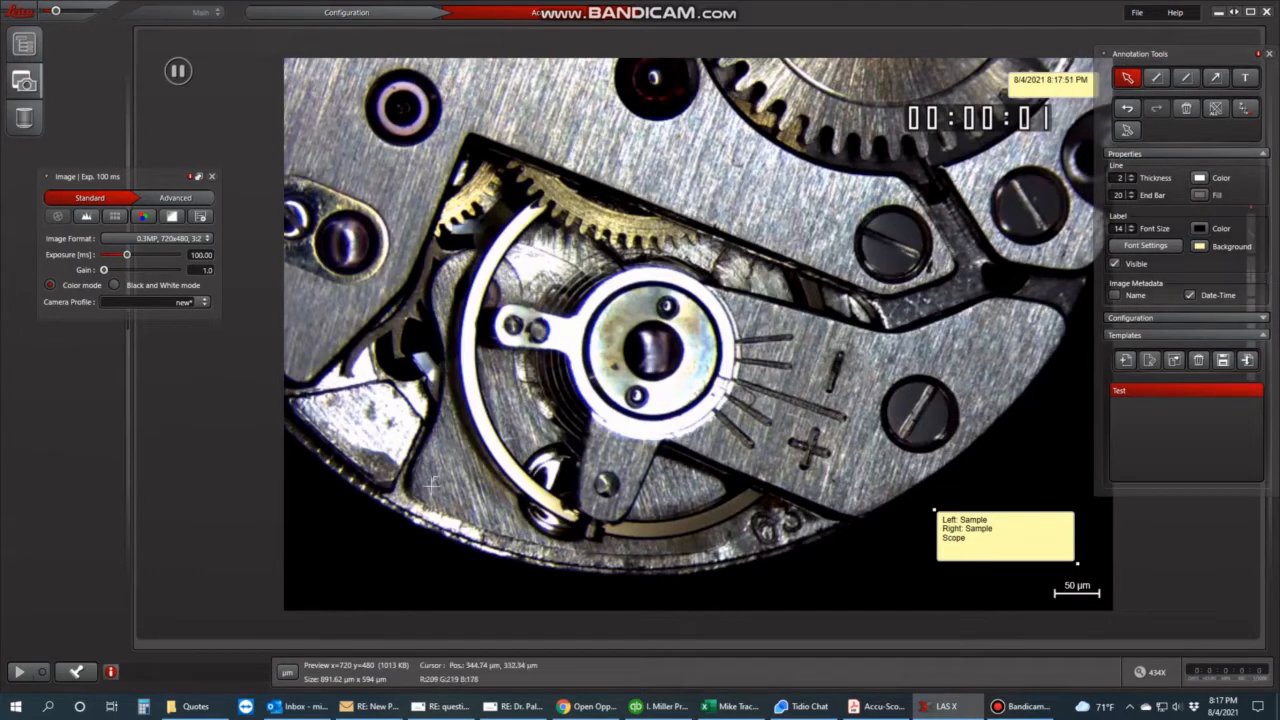
{"action": "left_click", "coordinate": [76, 674]}
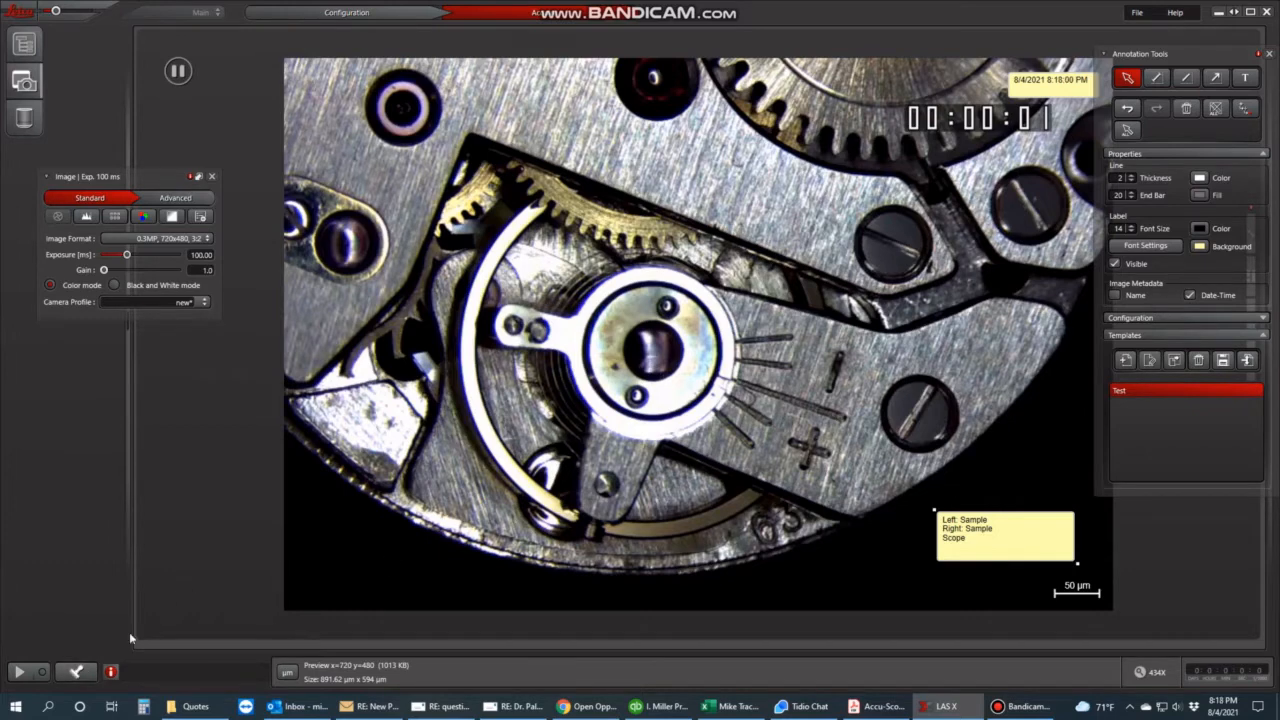
{"action": "left_click", "coordinate": [76, 674]}
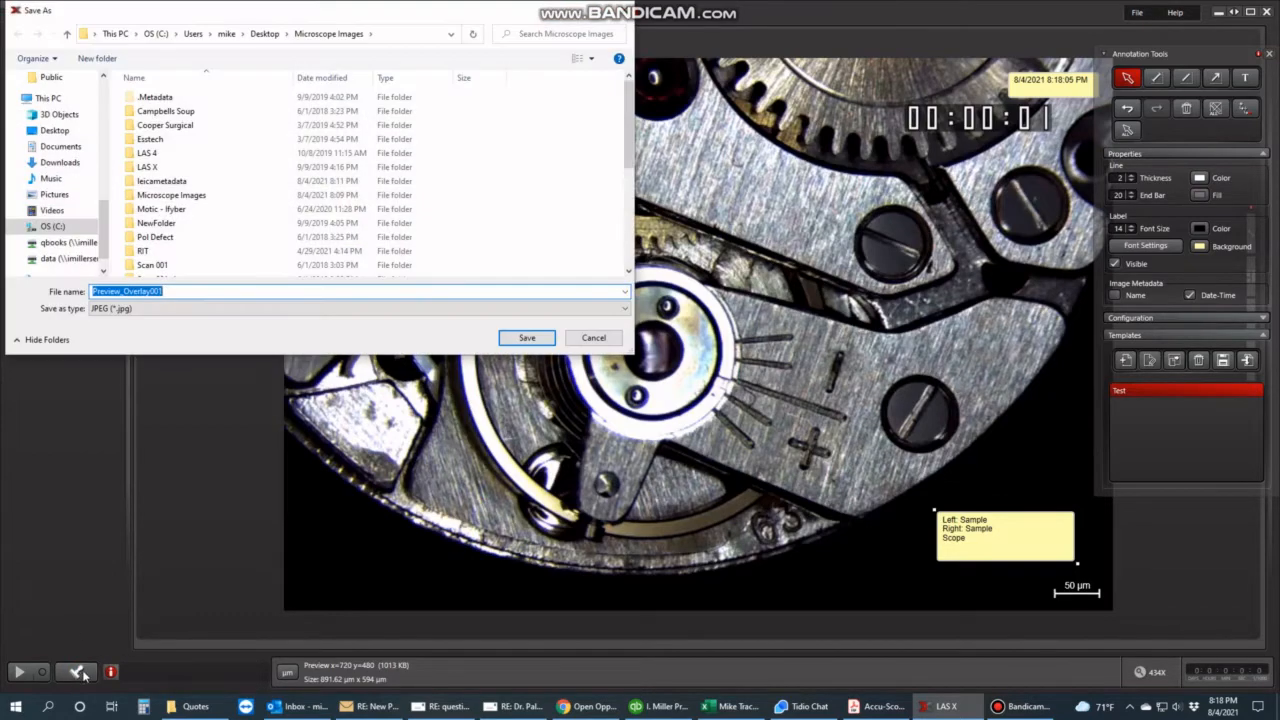
{"action": "left_click", "coordinate": [590, 337]}
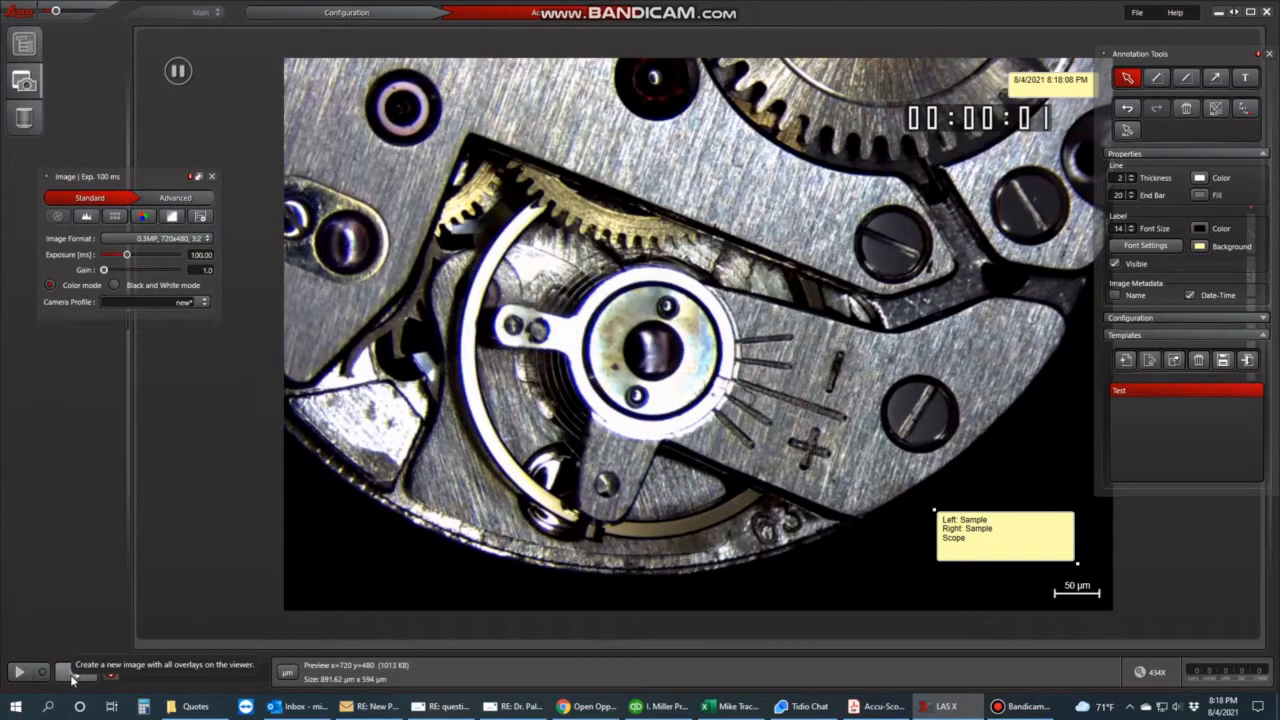
Create a new image with all overlays and save it as the JPEG Preview_Overlay002 in the Microscope Images folder
{"action": "left_click", "coordinate": [72, 677]}
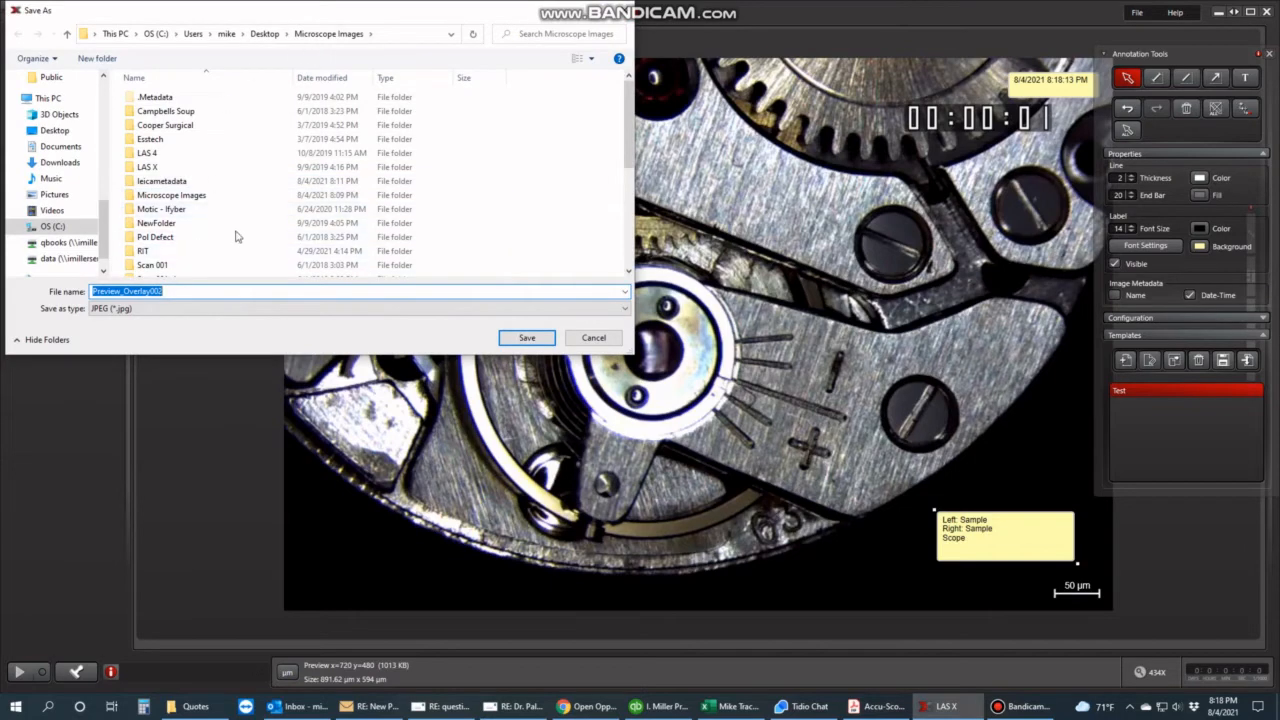
{"action": "scroll", "coordinate": [230, 240], "scroll_direction": "down", "scroll_amount": 5}
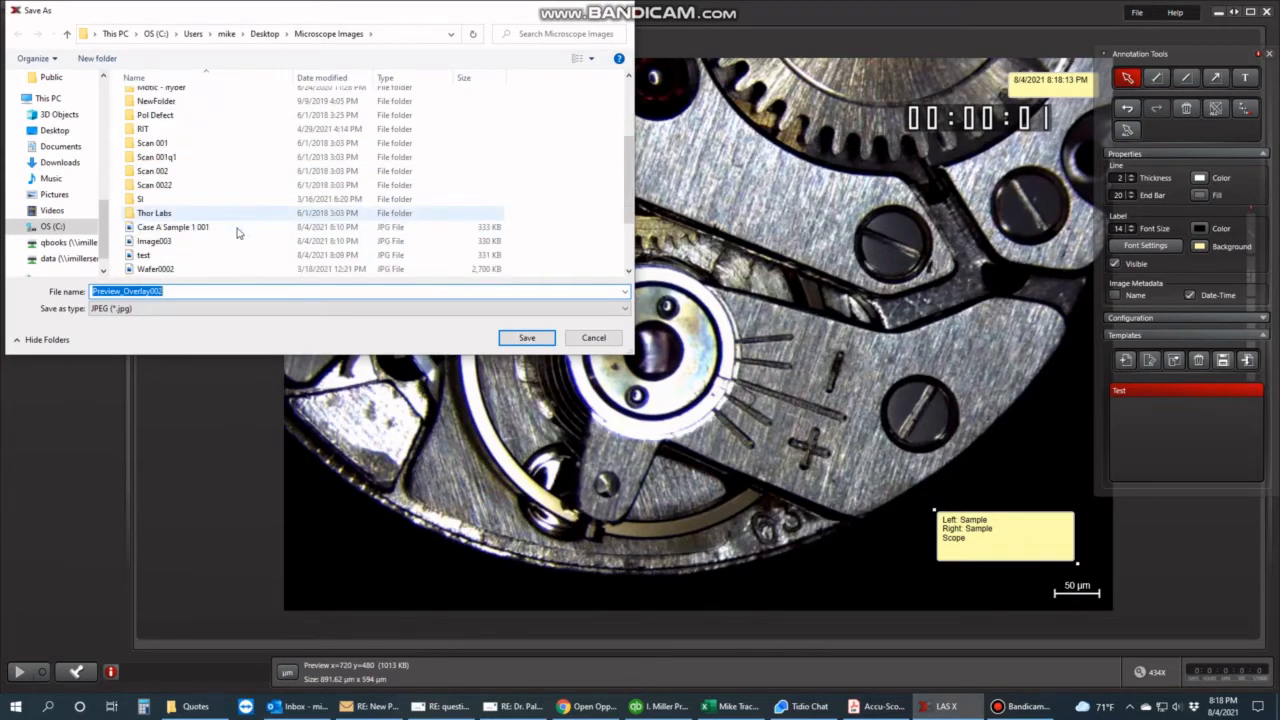
{"action": "left_click", "coordinate": [527, 337]}
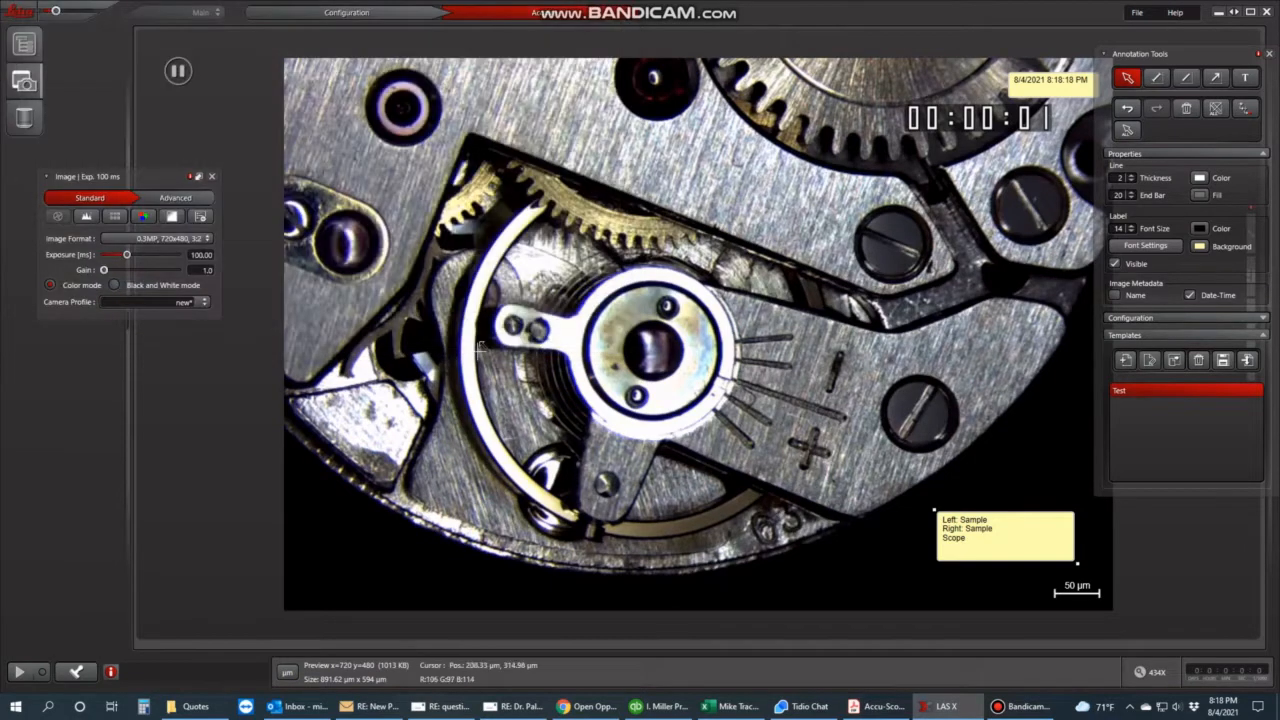
Open the saved Preview_Overlay002 image from the Explorer and check whether its date-time stamp is burned into the picture
{"action": "left_click", "coordinate": [24, 44]}
{"action": "scroll", "coordinate": [184, 420], "scroll_direction": "down", "scroll_amount": 1}
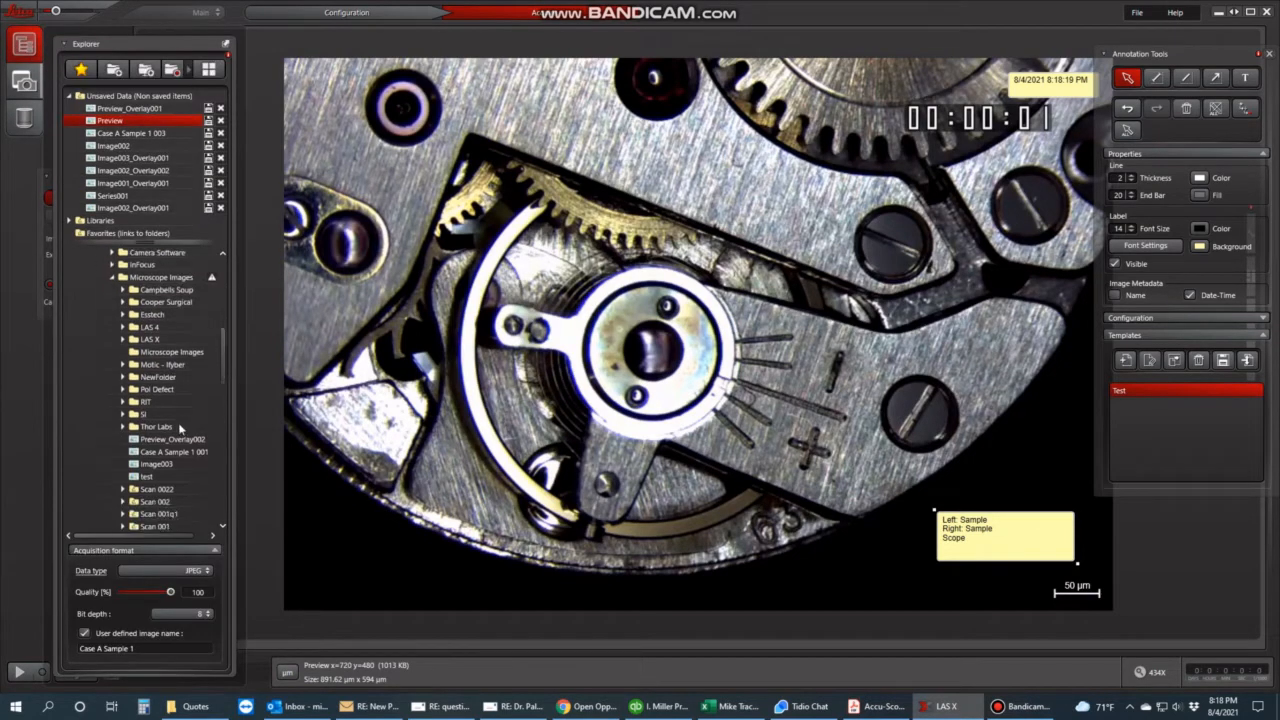
{"action": "left_click", "coordinate": [177, 440]}
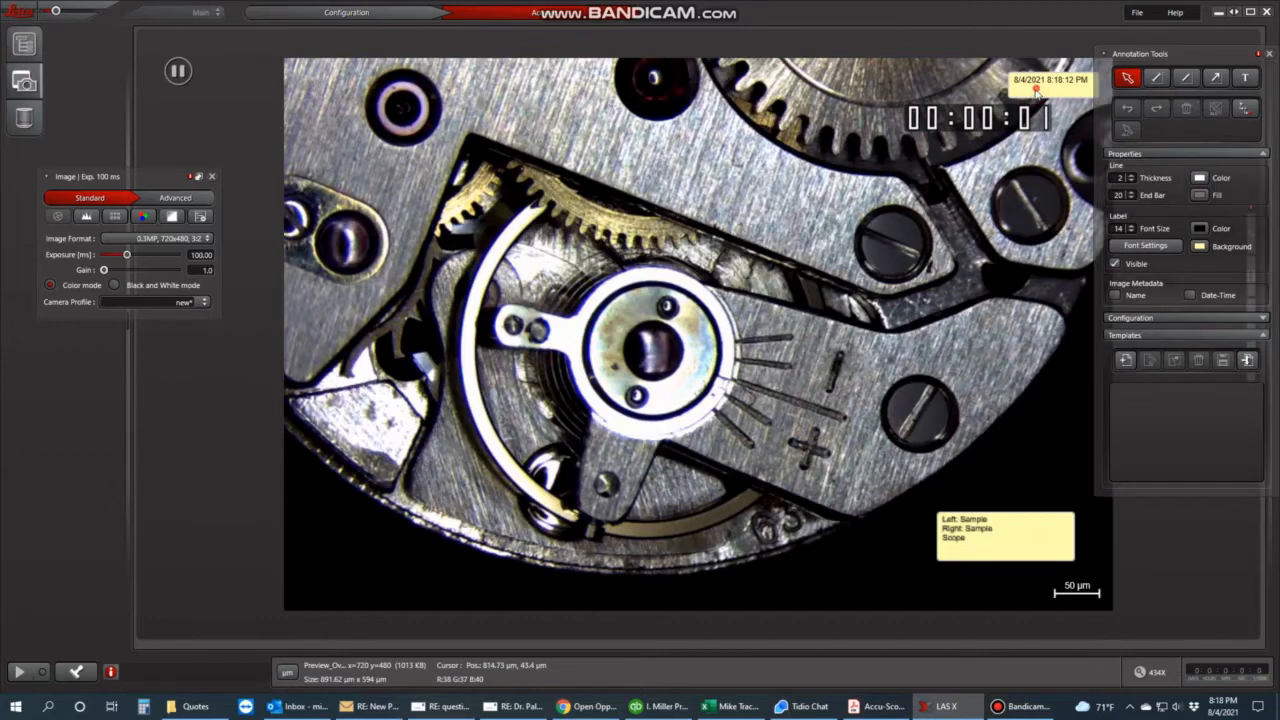
{"action": "left_click_drag", "start_coordinate": [1044, 87], "coordinate": [1042, 95]}
Return to the live image and close the Annotation Tools
{"action": "left_click", "coordinate": [1267, 57]}
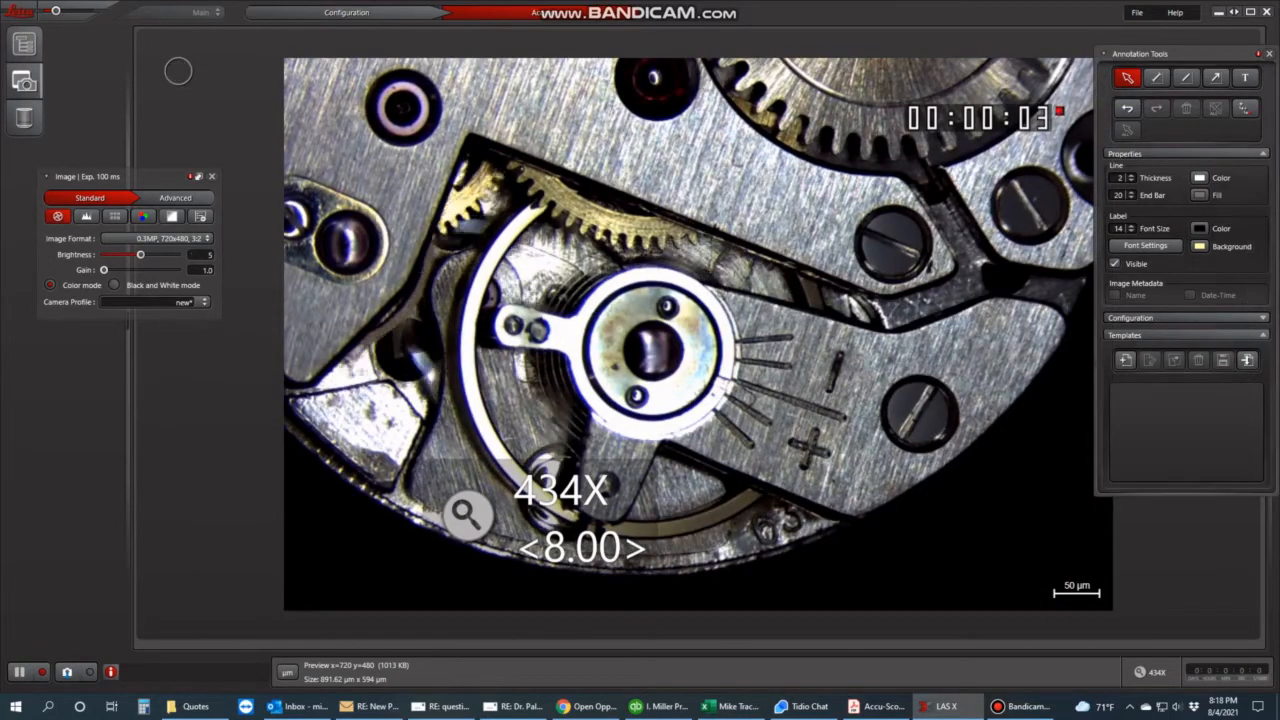
{"action": "left_click", "coordinate": [1269, 55]}
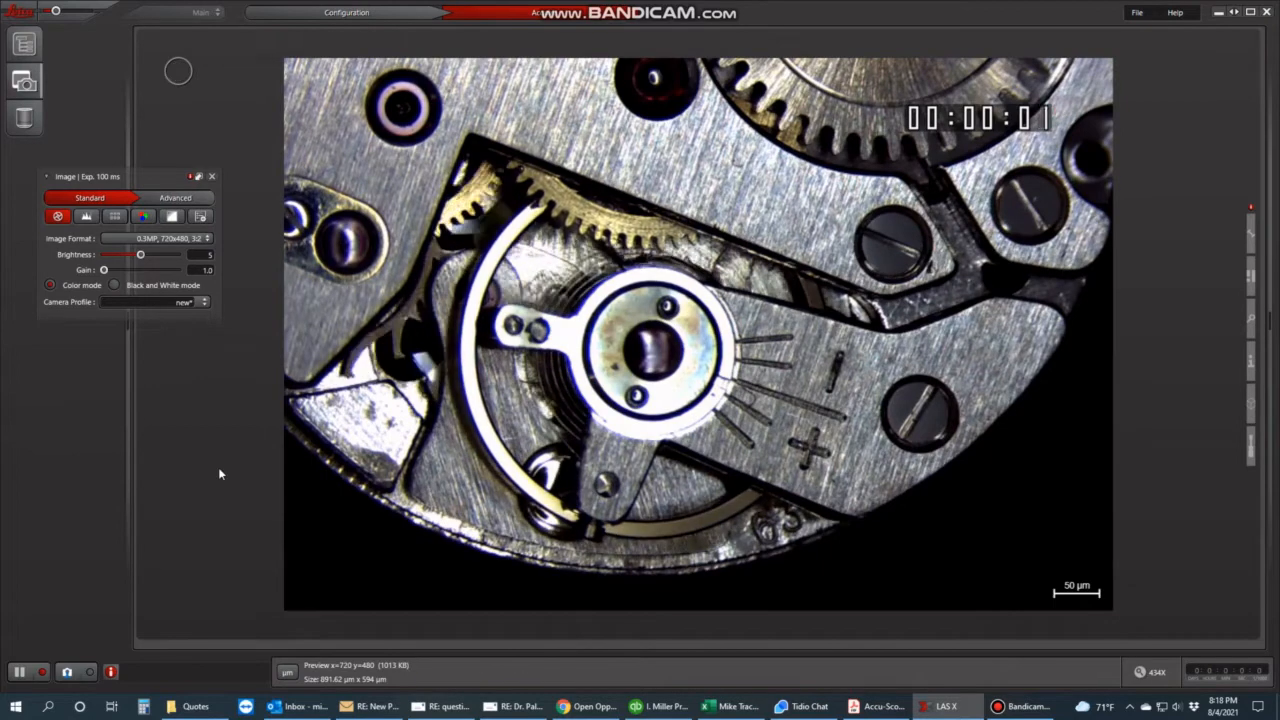
{"action": "left_click", "coordinate": [1221, 15]}
{"action": "left_click", "coordinate": [940, 706]}
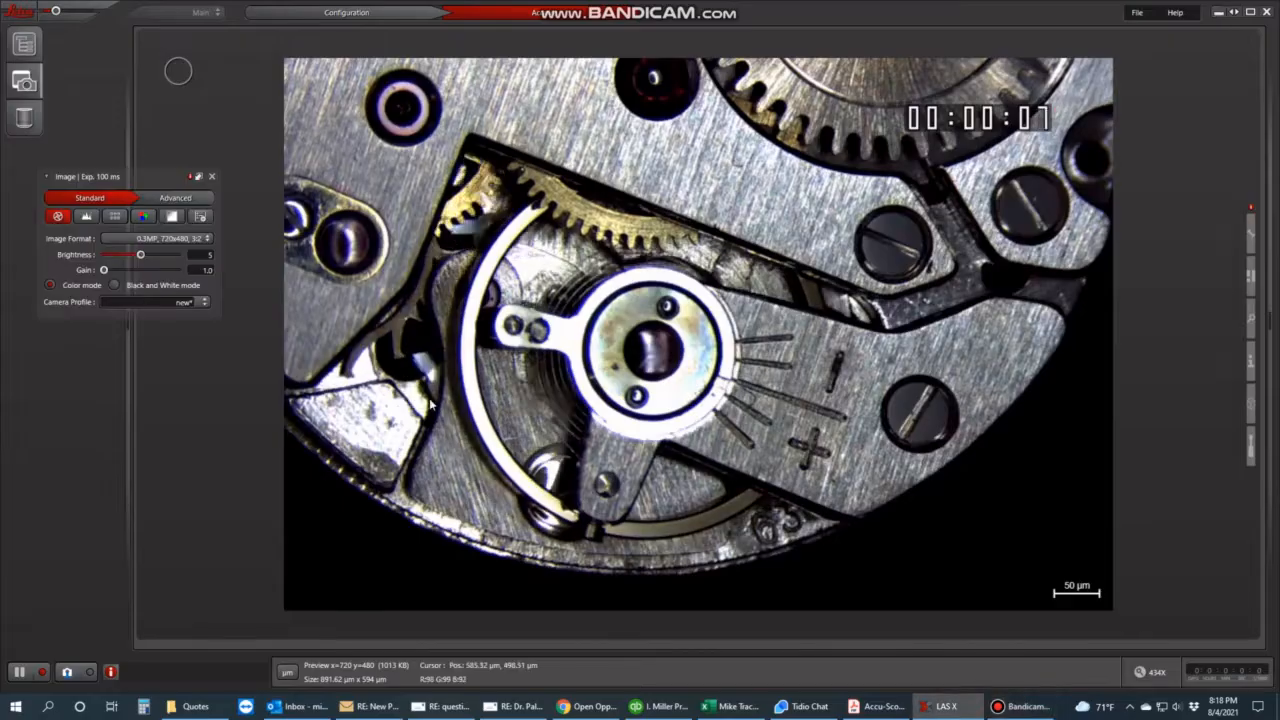
{"action": "left_click", "coordinate": [57, 217]}
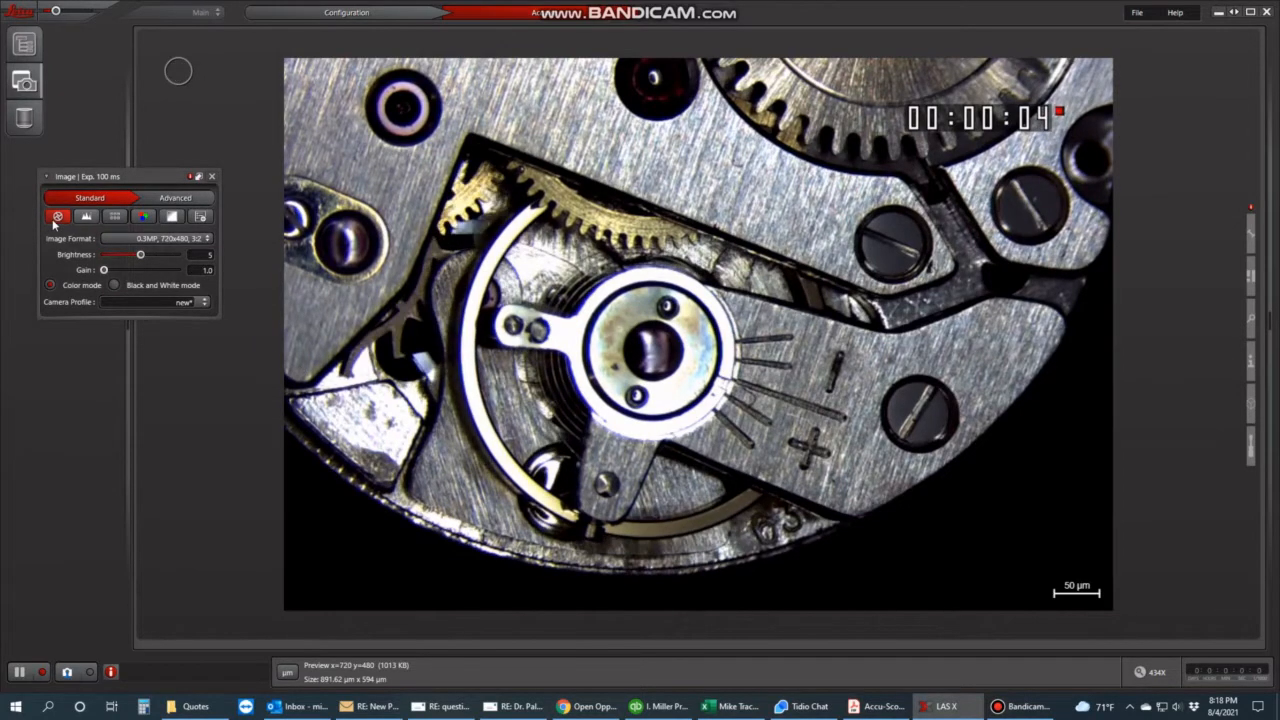
{"action": "left_click", "coordinate": [57, 217]}
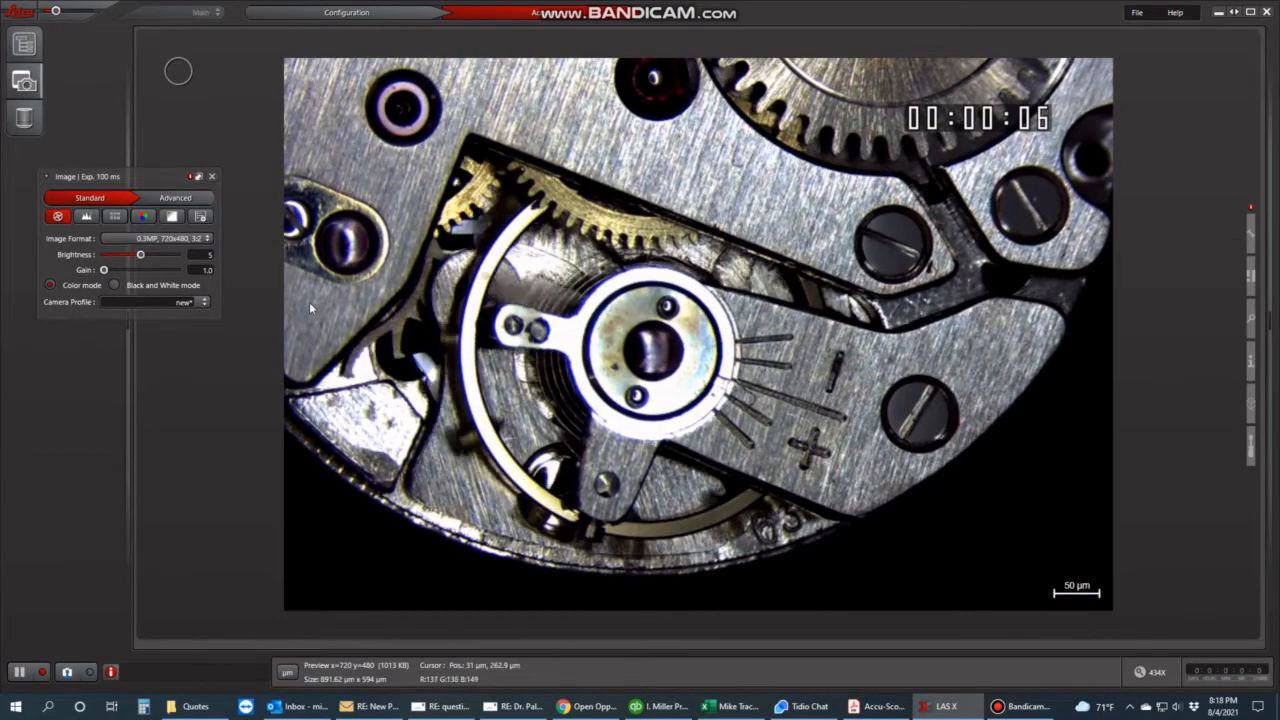
White-balance the live image on a small area of the metal plate, and pause the live image
{"action": "right_click", "coordinate": [335, 328]}
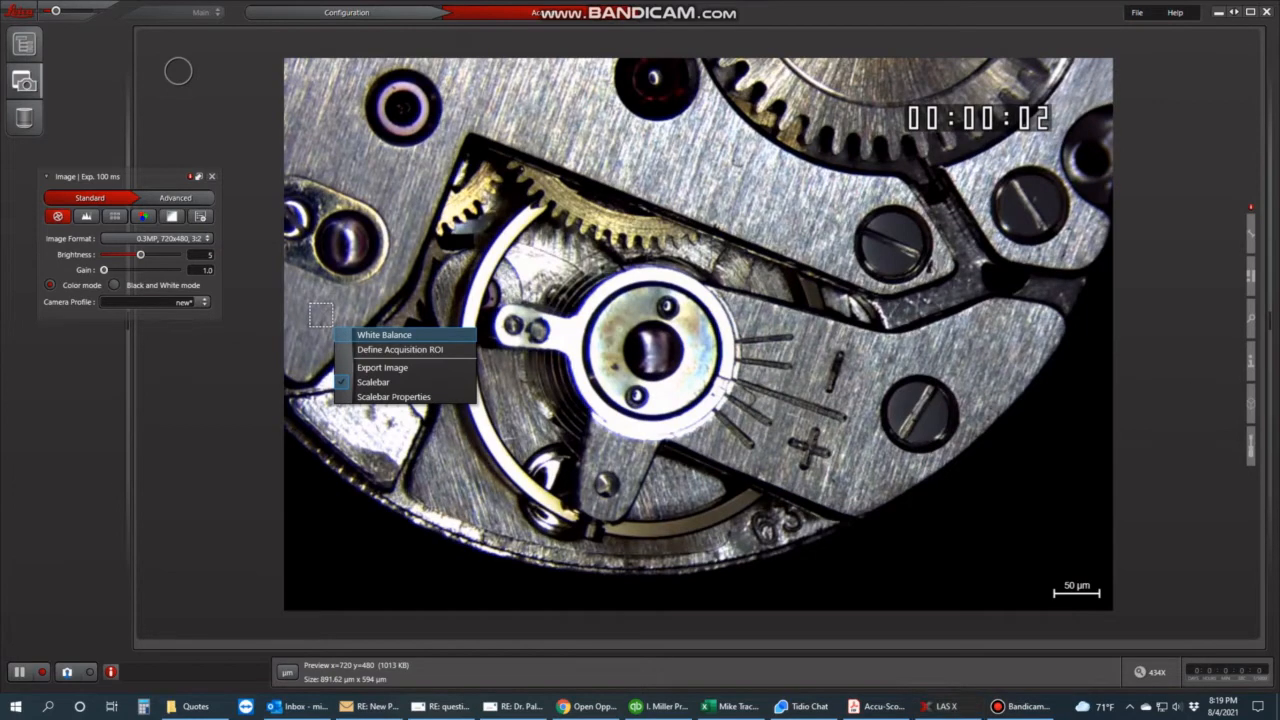
{"action": "left_click", "coordinate": [385, 335]}
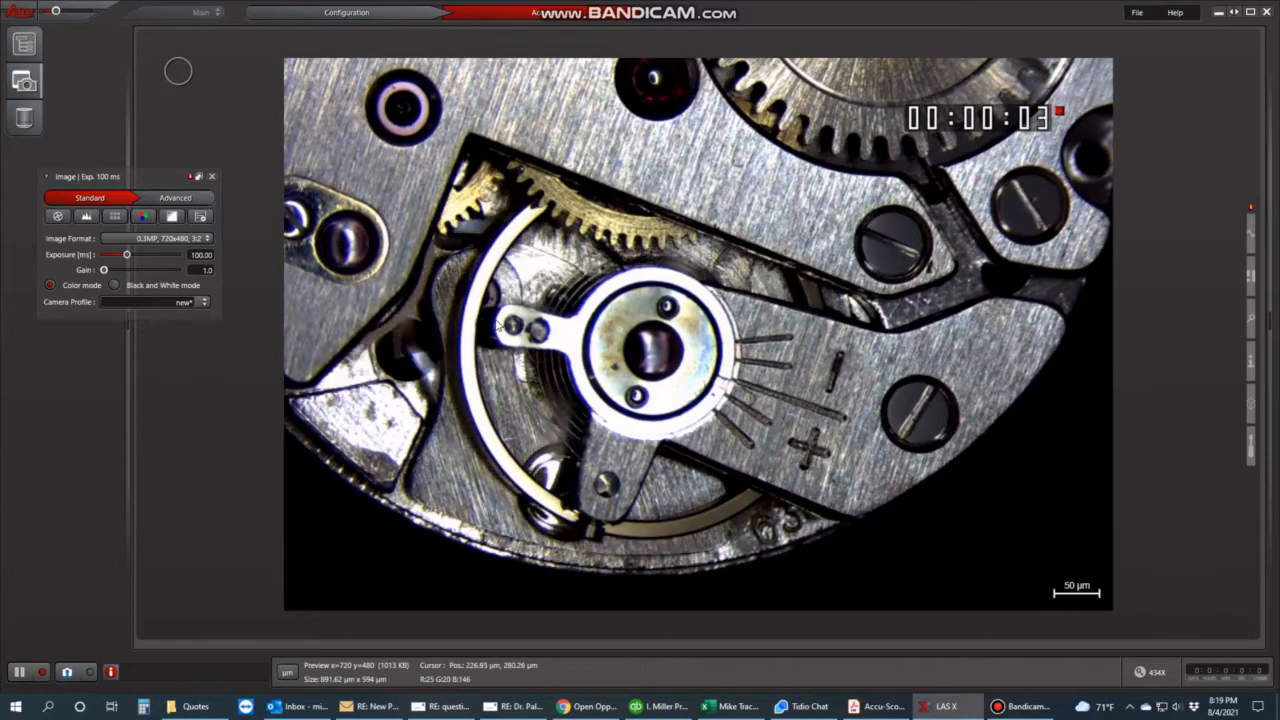
{"action": "left_click", "coordinate": [18, 674]}
{"action": "left_click", "coordinate": [18, 674]}
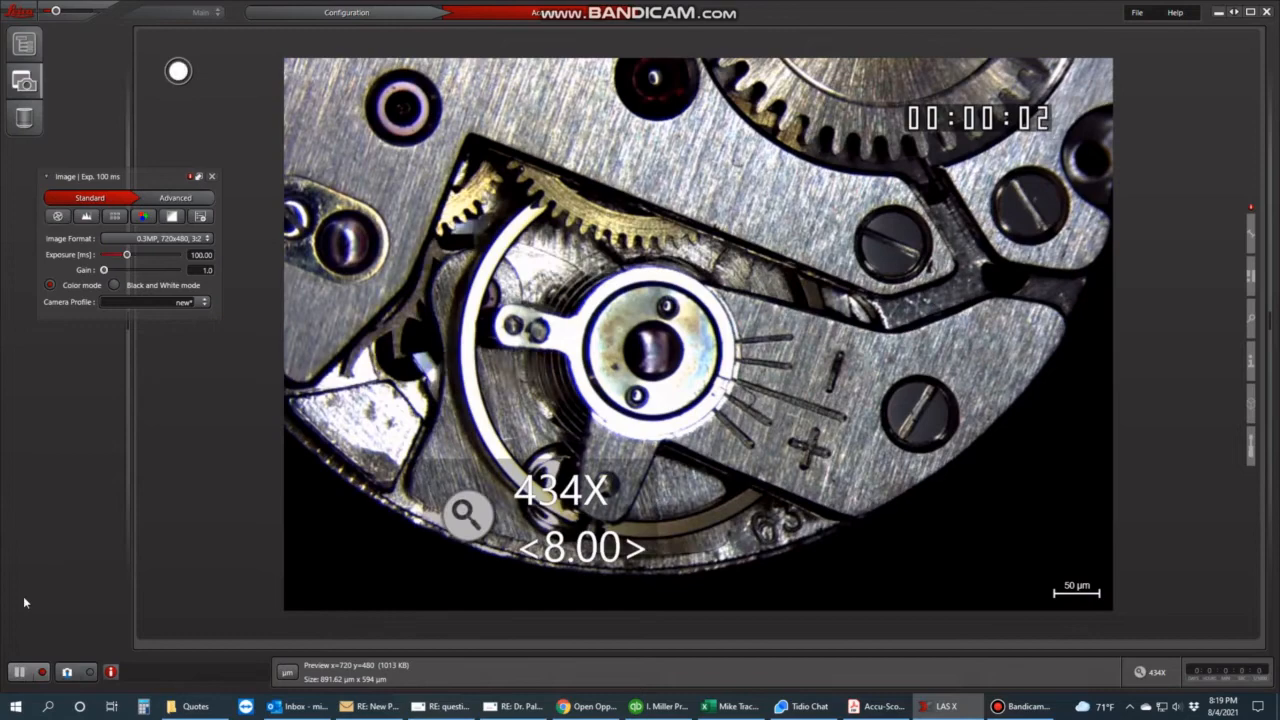
{"action": "left_click", "coordinate": [30, 672]}
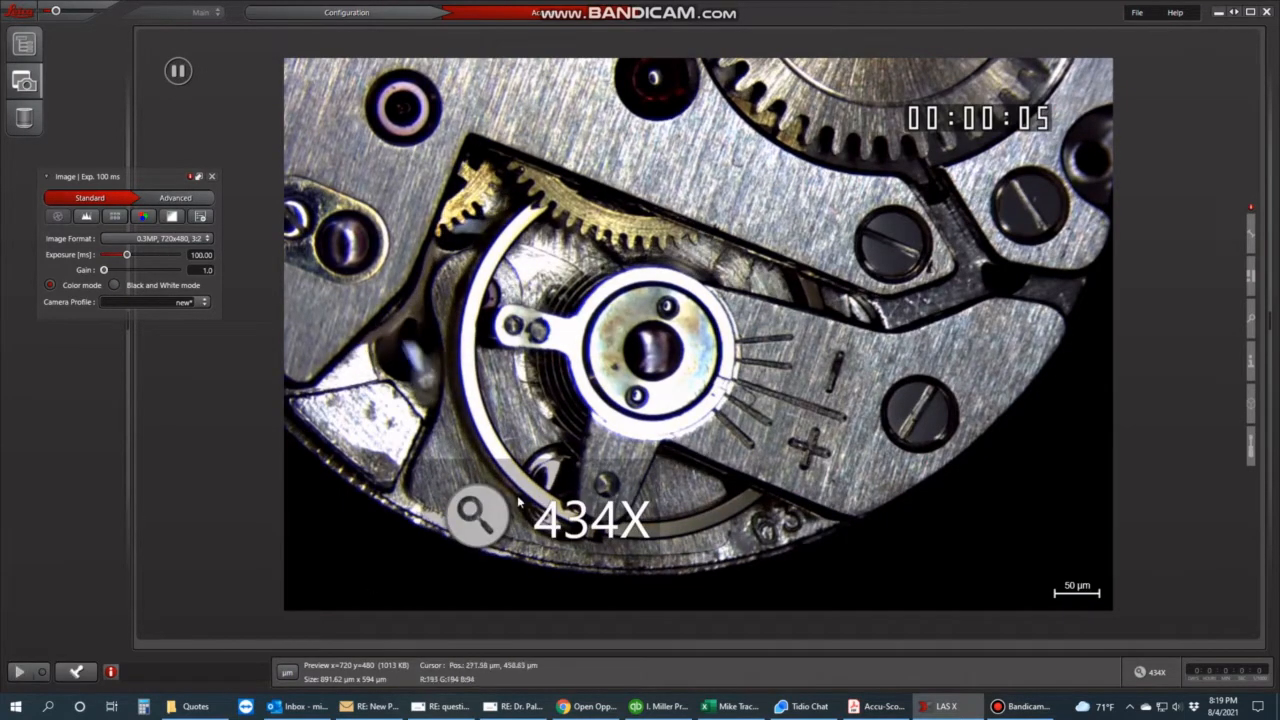
Bring up the scale bar settings and close them, and deselect the scale bar in the overlay selection
{"action": "mouse_move", "coordinate": [1253, 248]}
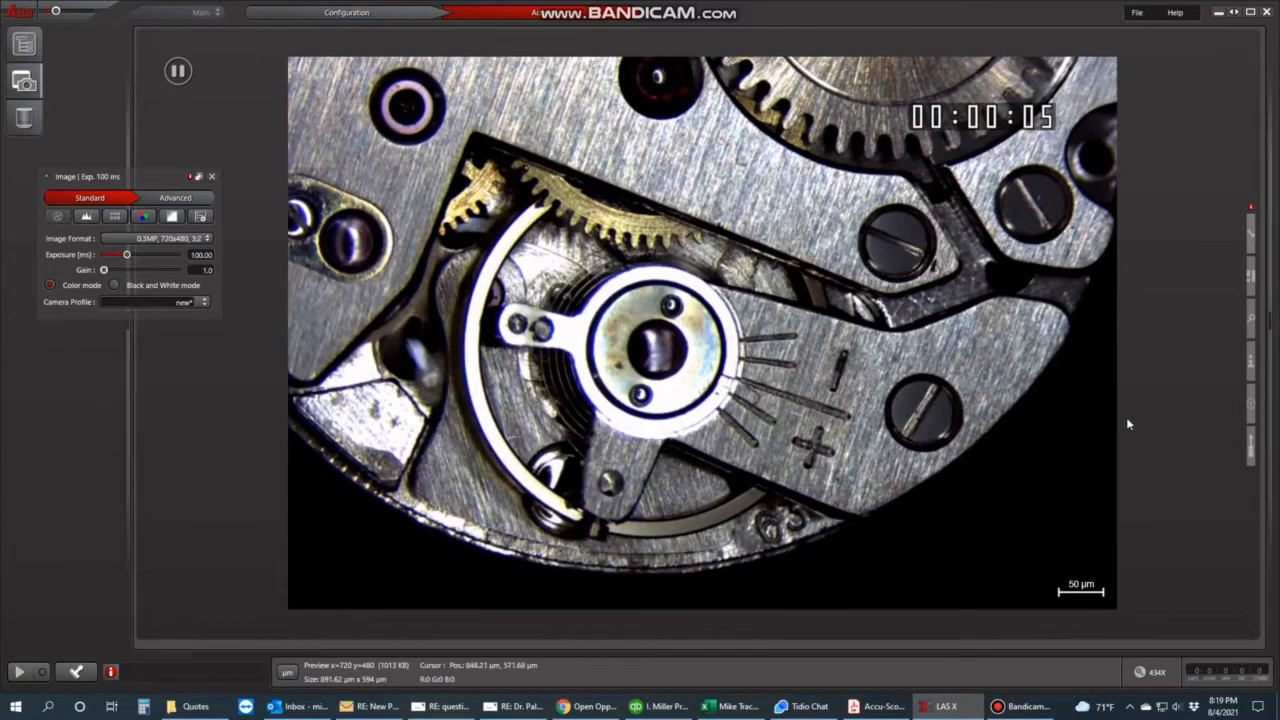
{"action": "left_click", "coordinate": [1183, 233]}
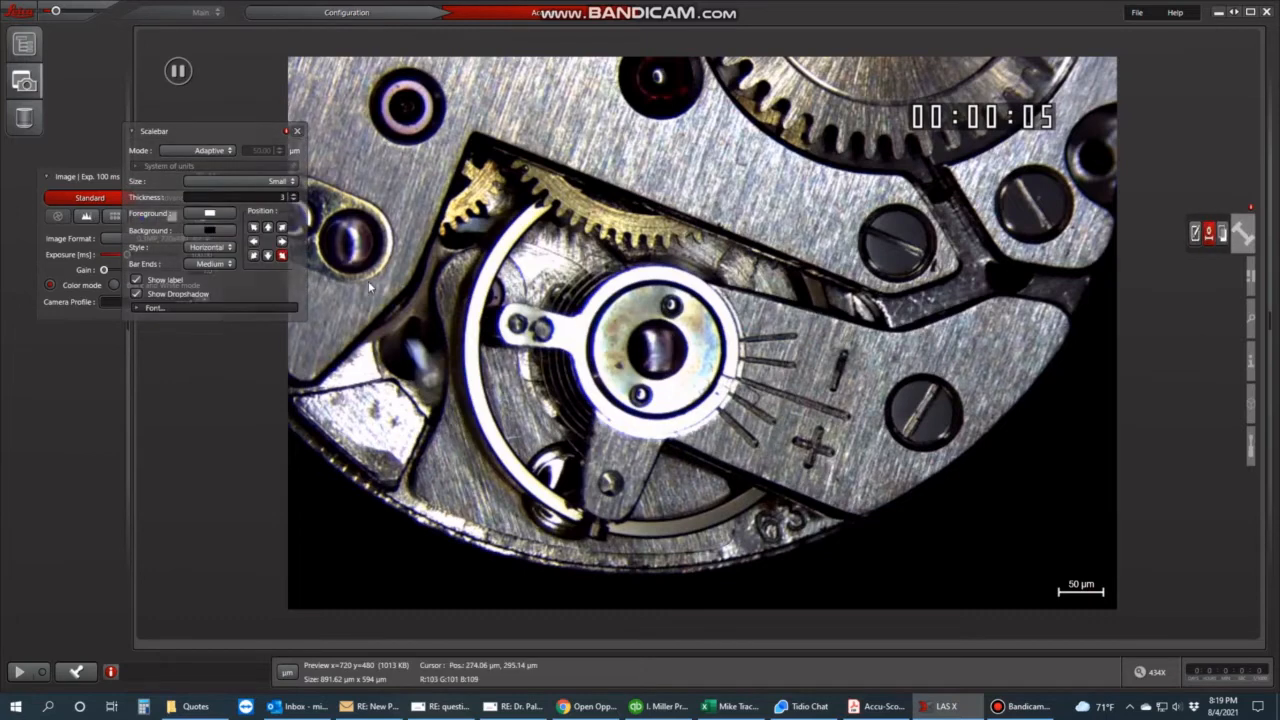
{"action": "left_click", "coordinate": [297, 131]}
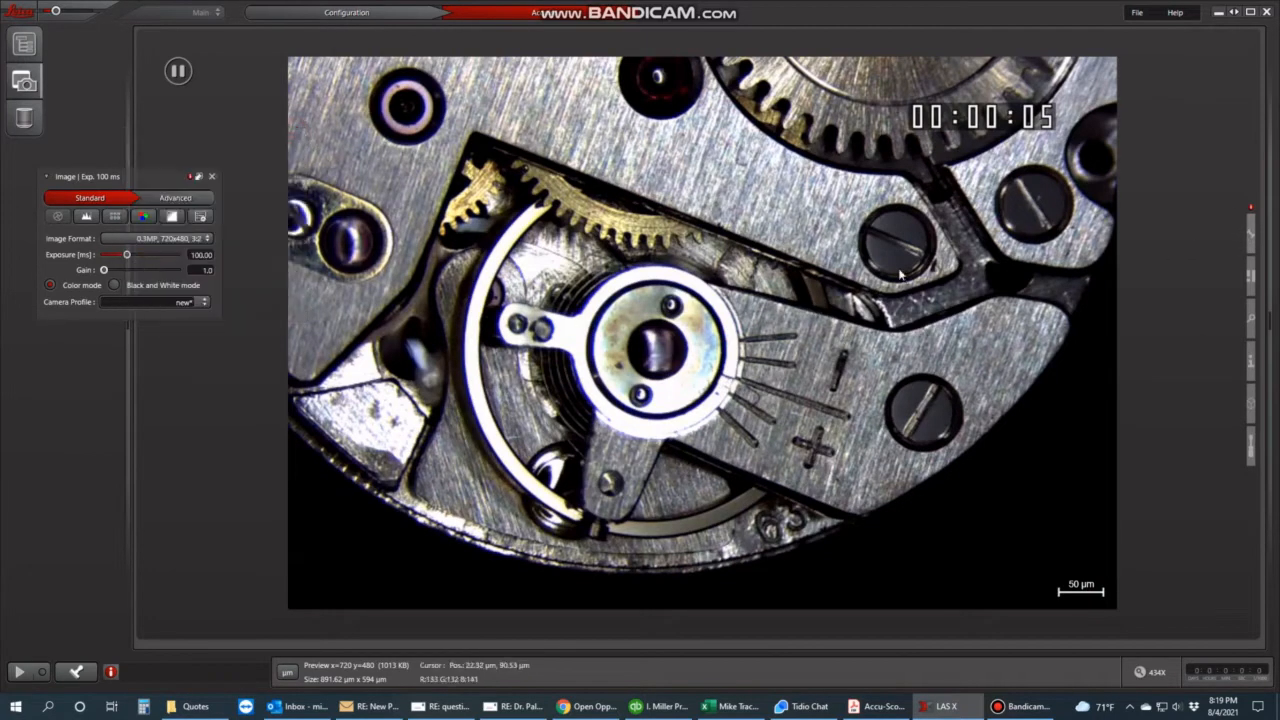
{"action": "mouse_move", "coordinate": [1252, 236]}
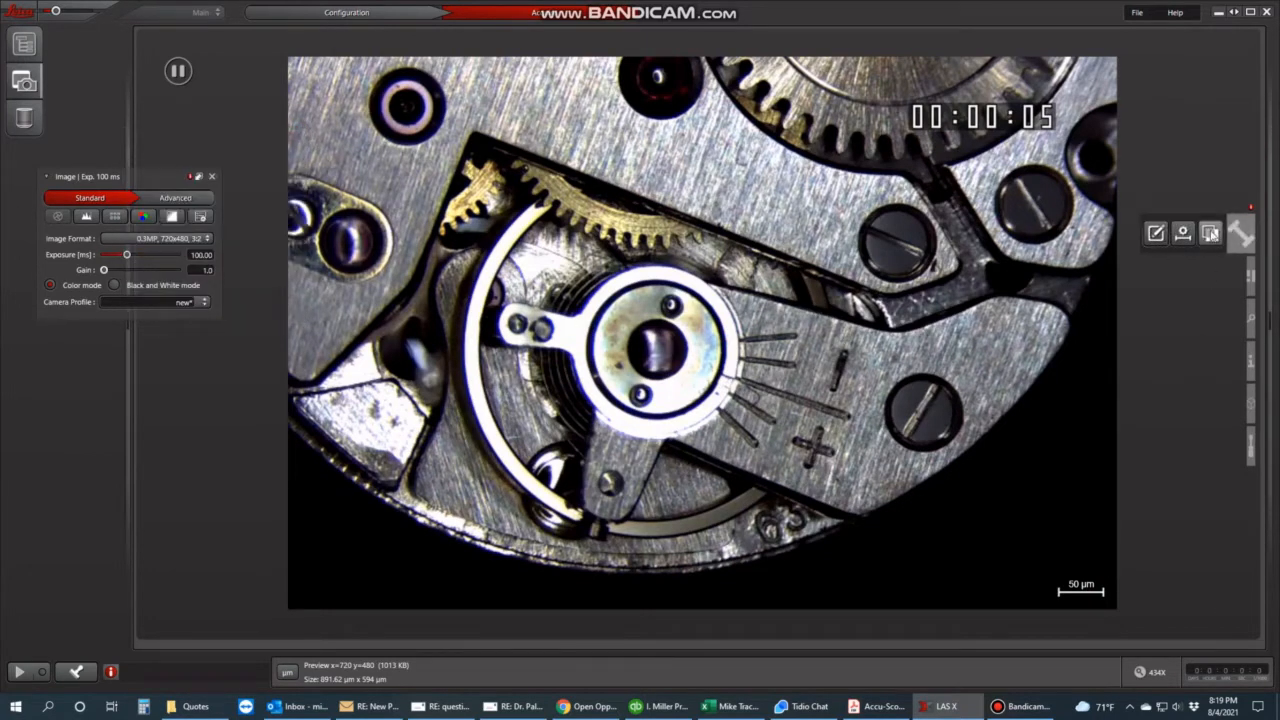
{"action": "left_click", "coordinate": [1210, 233]}
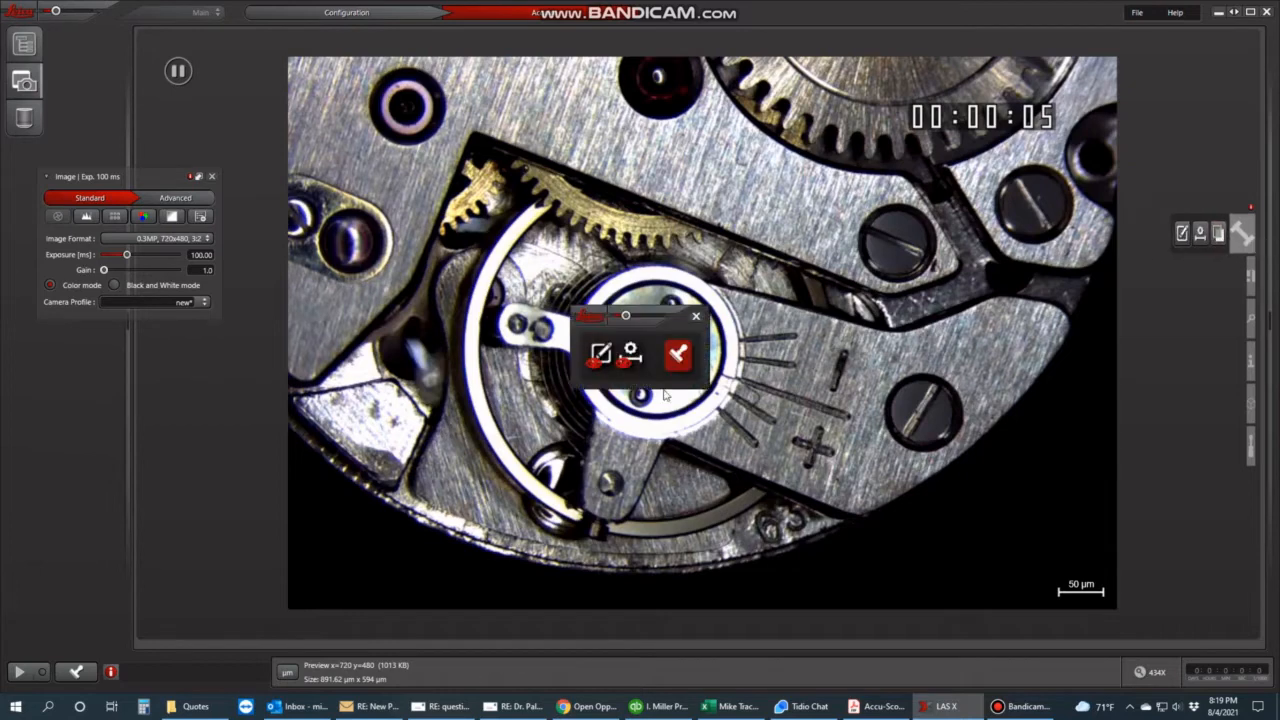
{"action": "left_click", "coordinate": [631, 353]}
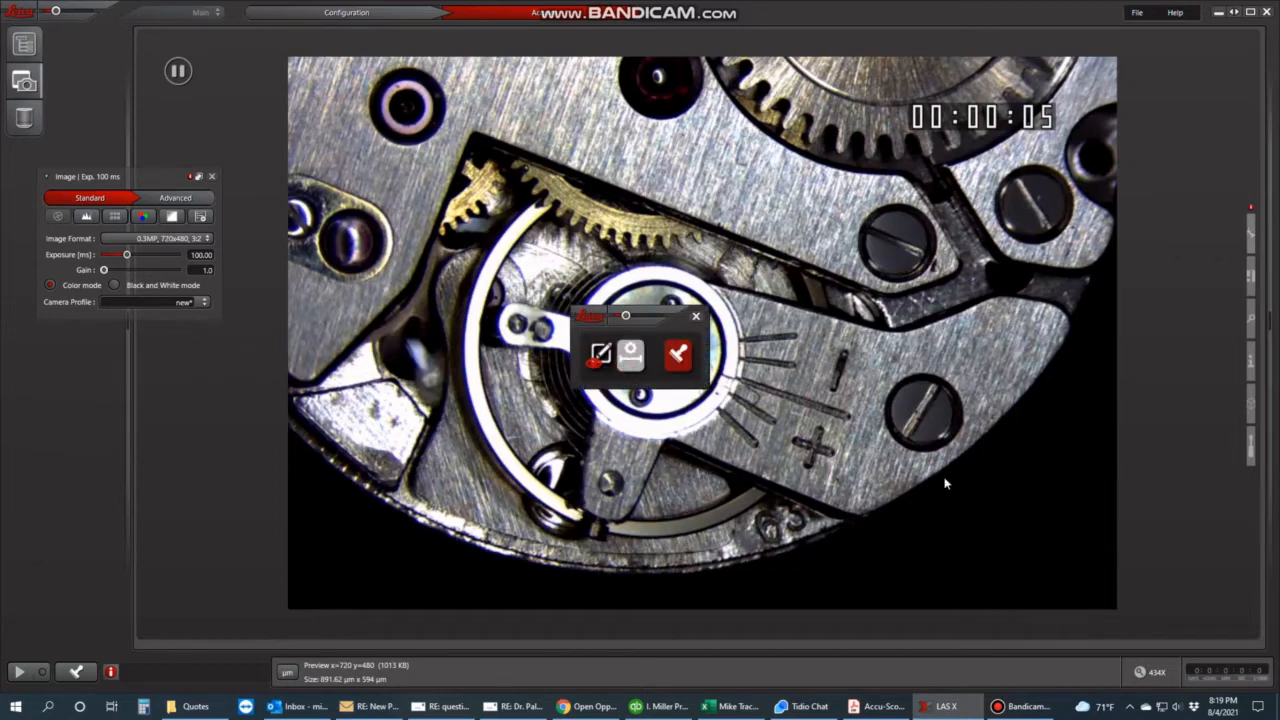
{"action": "left_click", "coordinate": [697, 318]}
Freeze a fresh frame of the live image and load the Test annotation template onto it
{"action": "mouse_move", "coordinate": [1243, 236]}
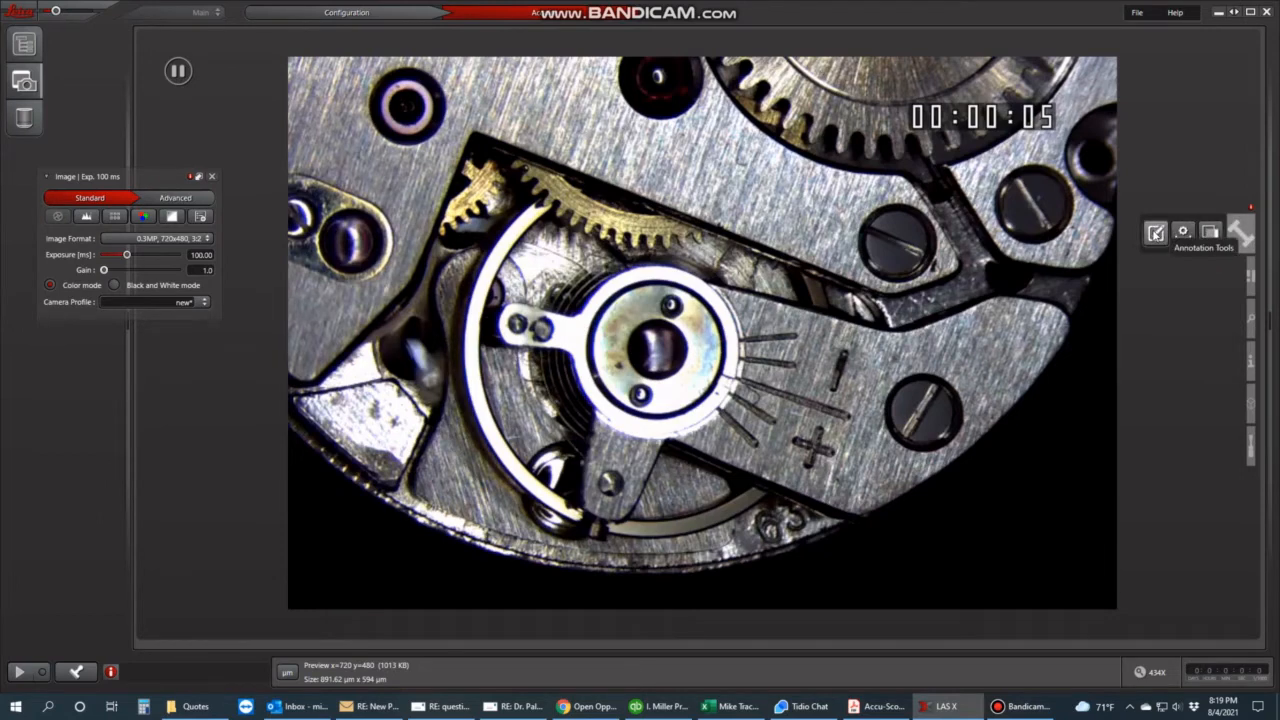
{"action": "left_click", "coordinate": [41, 672]}
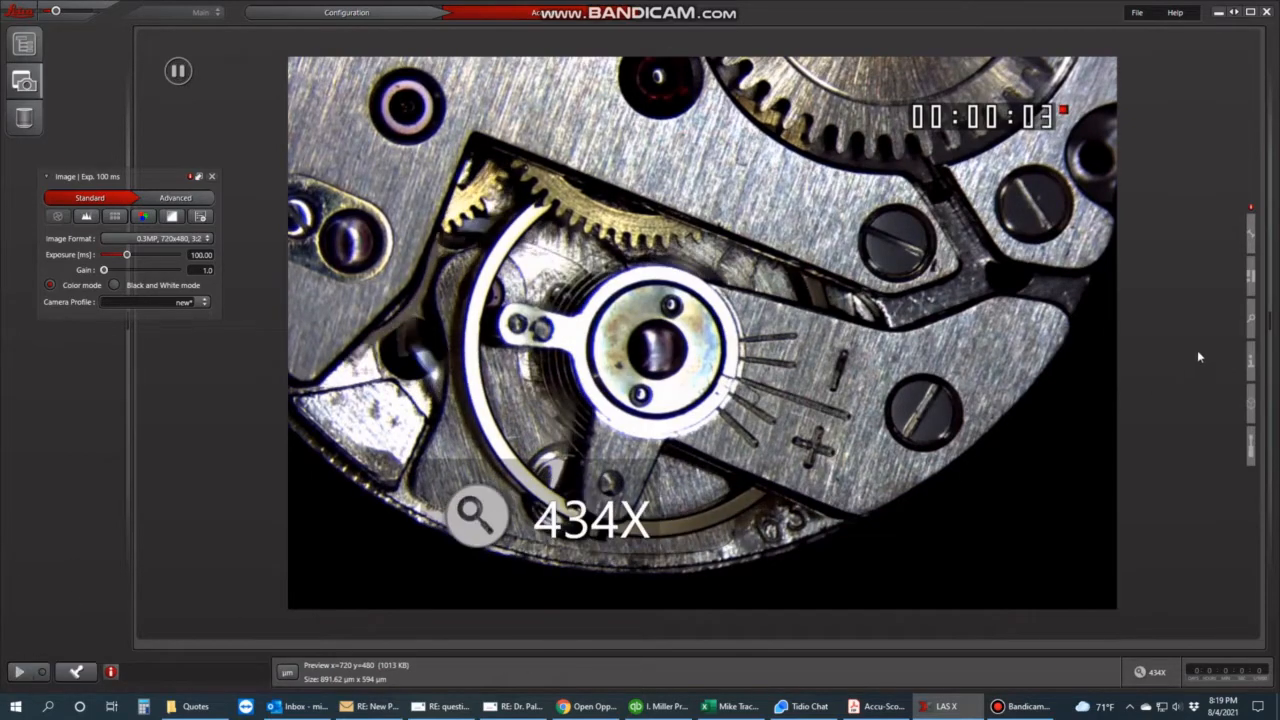
{"action": "mouse_move", "coordinate": [1245, 235]}
{"action": "left_click", "coordinate": [1155, 234]}
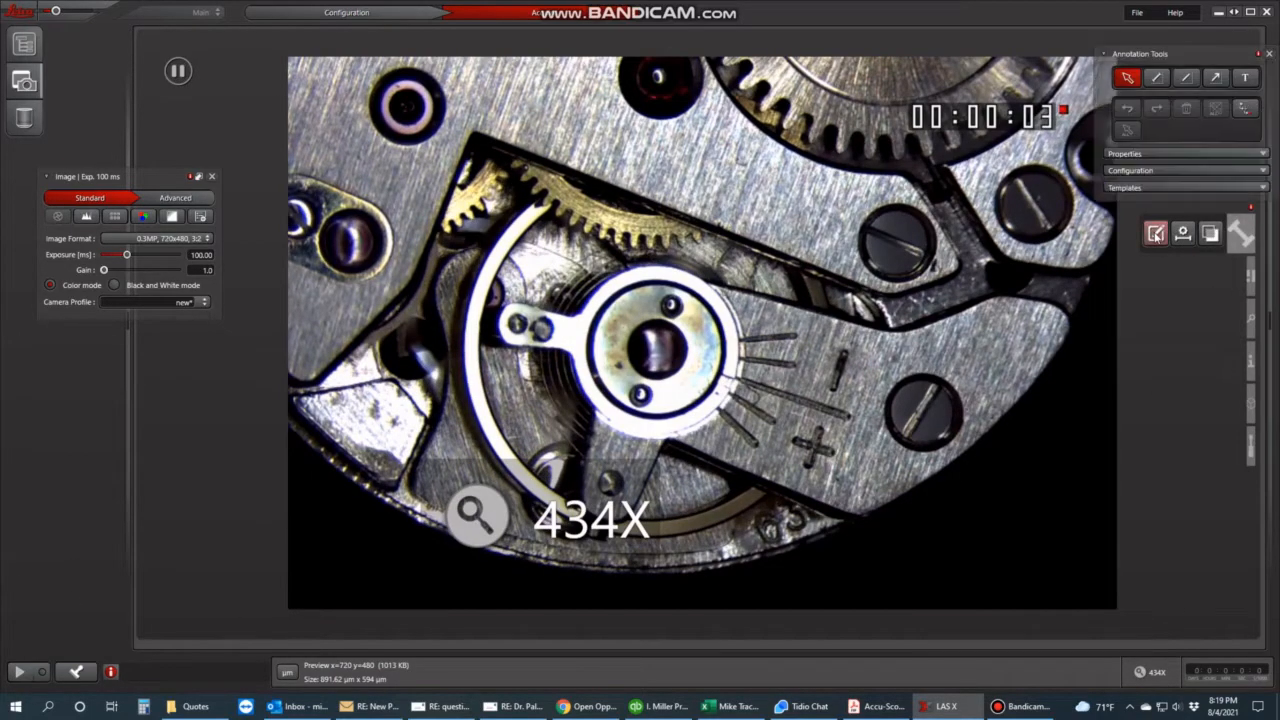
{"action": "left_click", "coordinate": [1161, 188]}
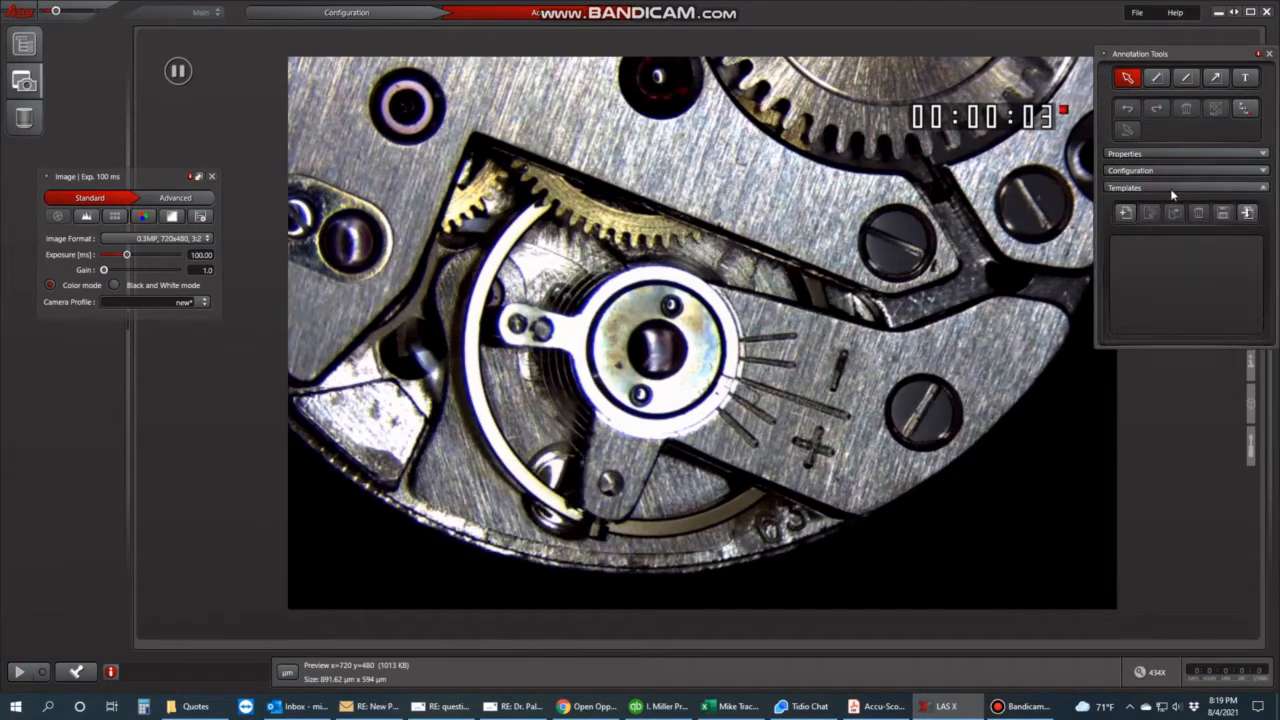
{"action": "right_click", "coordinate": [1247, 215]}
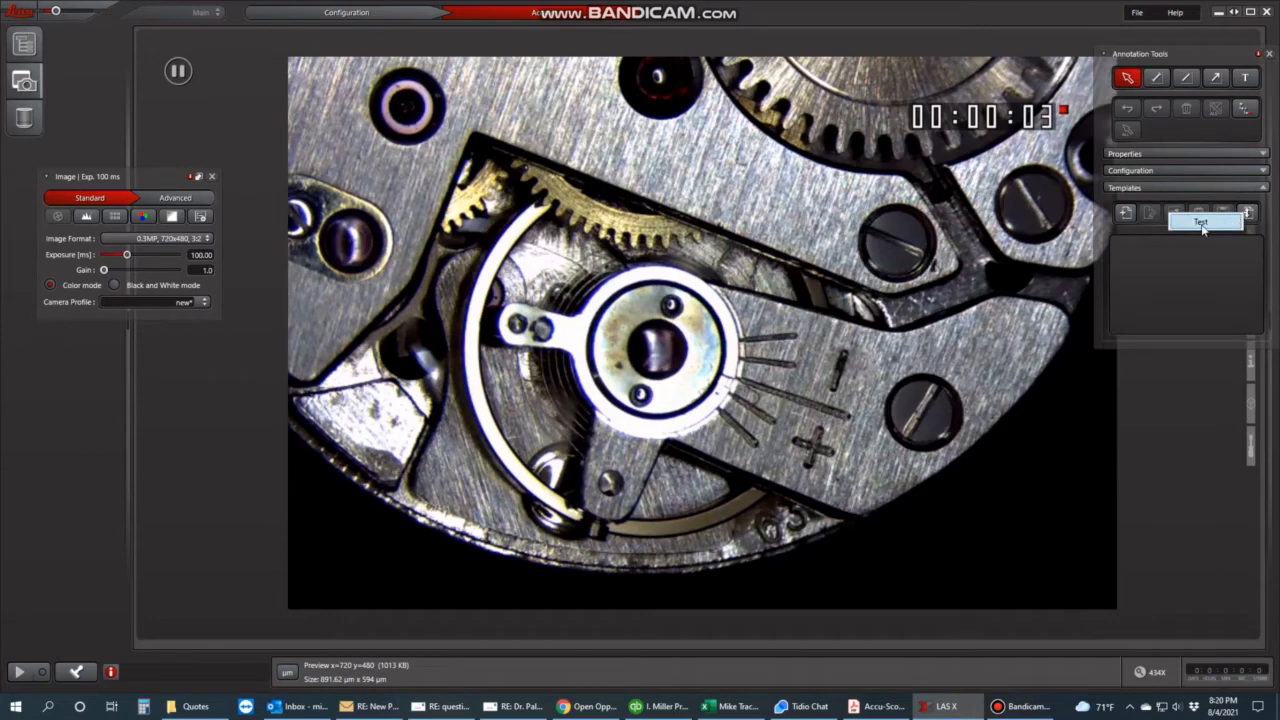
{"action": "left_click", "coordinate": [1202, 224]}
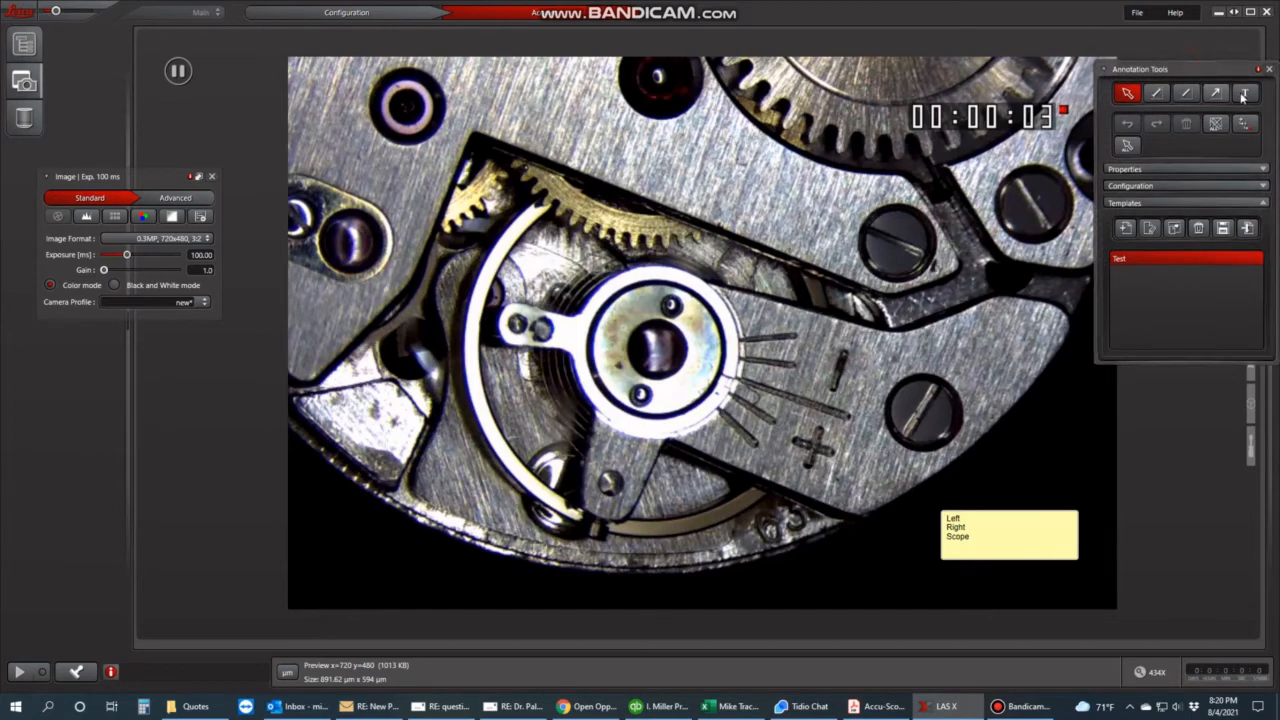
Change the text box's first line to Left: Test and add the Date-Time metadata stamp, moving the Annotation Tools panel off it
{"action": "left_click", "coordinate": [1243, 94]}
{"action": "left_click", "coordinate": [1214, 170]}
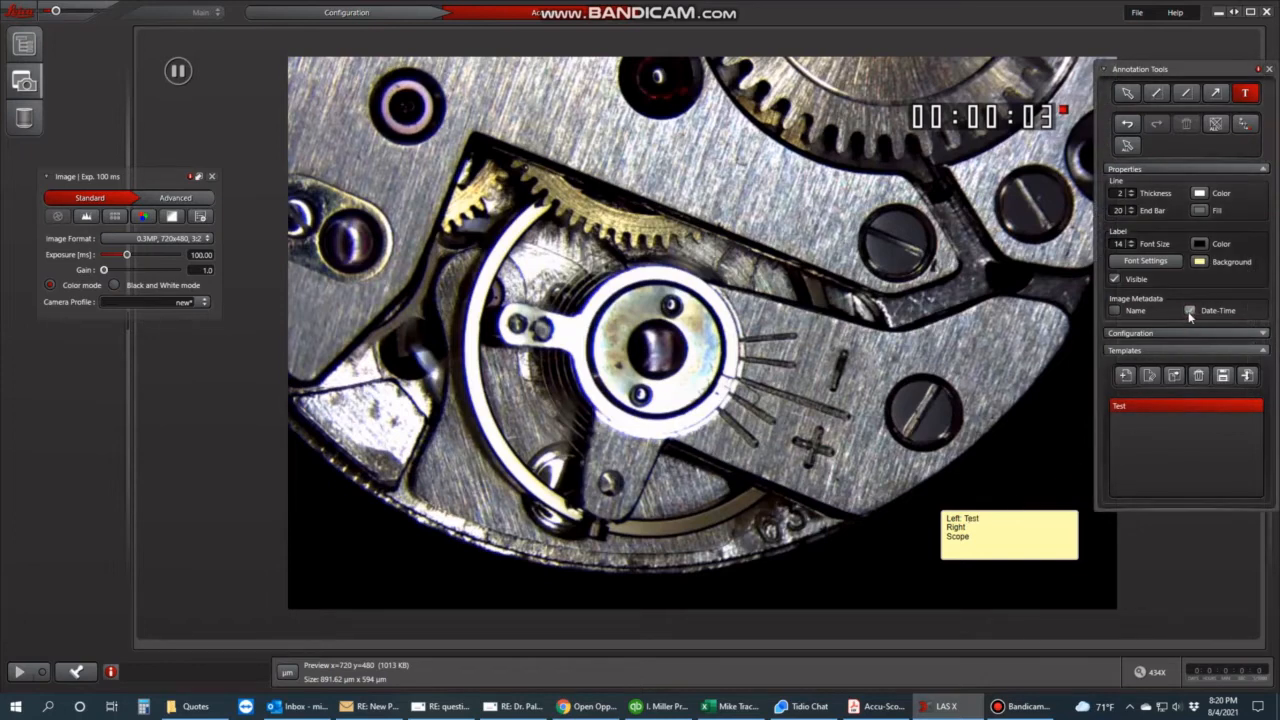
{"action": "left_click", "coordinate": [1127, 94]}
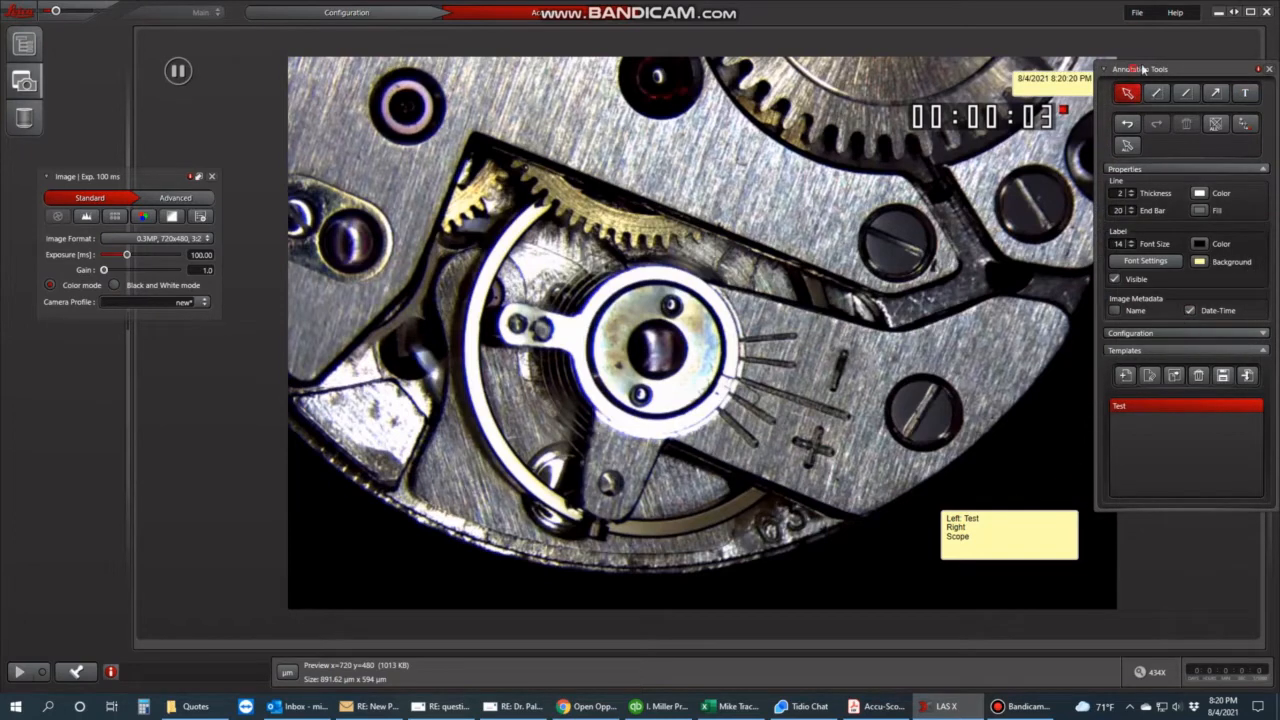
{"action": "left_click_drag", "start_coordinate": [1143, 69], "coordinate": [1154, 50]}
{"action": "left_click_drag", "start_coordinate": [1049, 83], "coordinate": [1045, 83]}
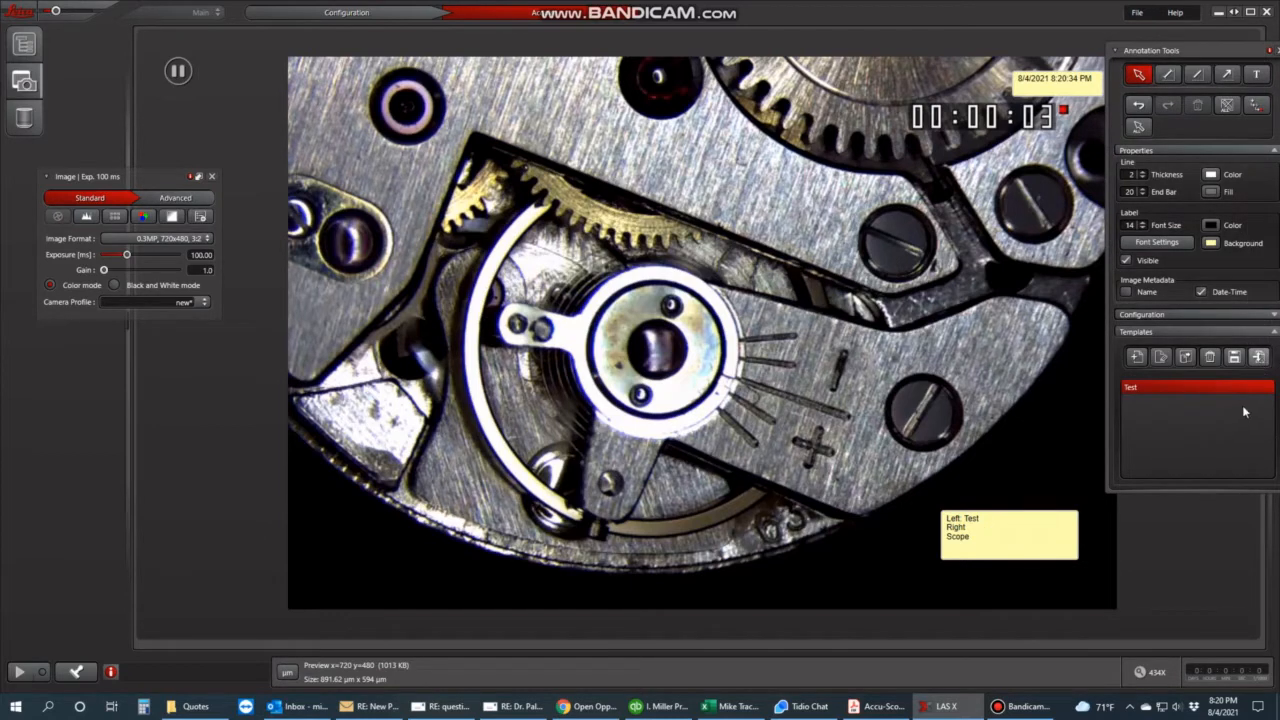
Try to create an image with overlays and save it as the JPEG Preview_Overlay002 in the Microscope Images folder
{"action": "left_click", "coordinate": [78, 673]}
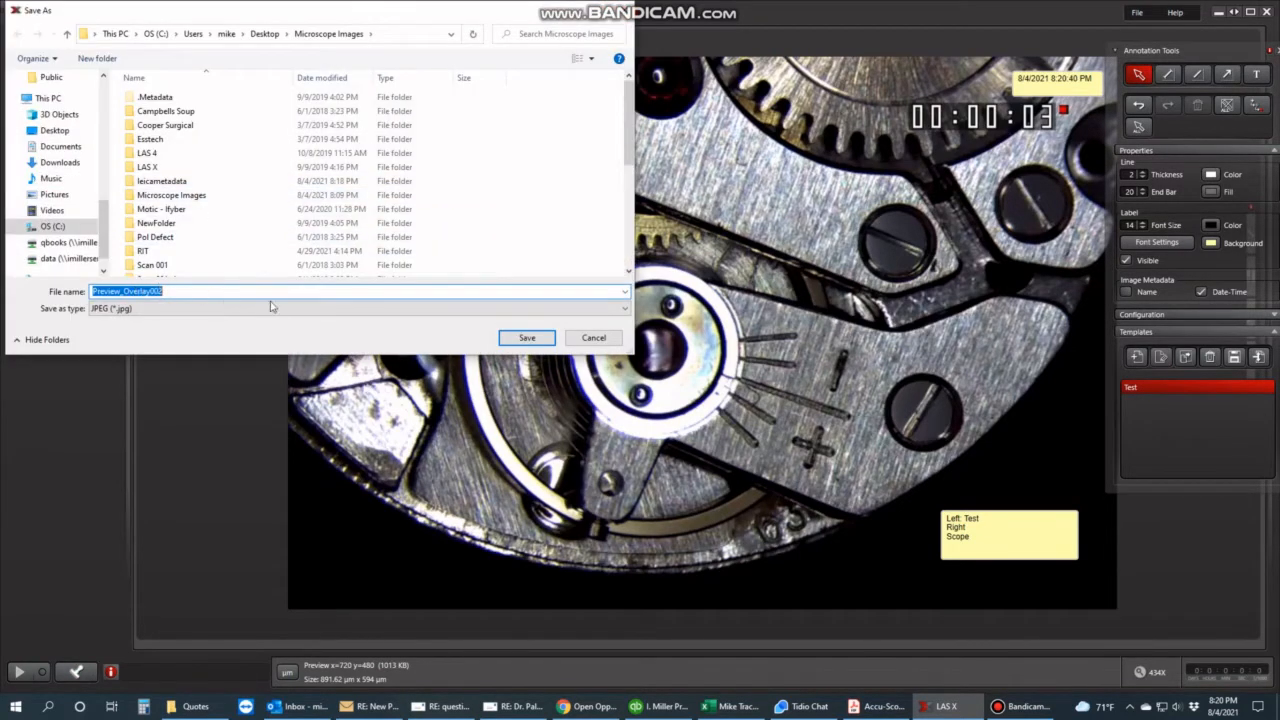
{"action": "left_click", "coordinate": [508, 337]}
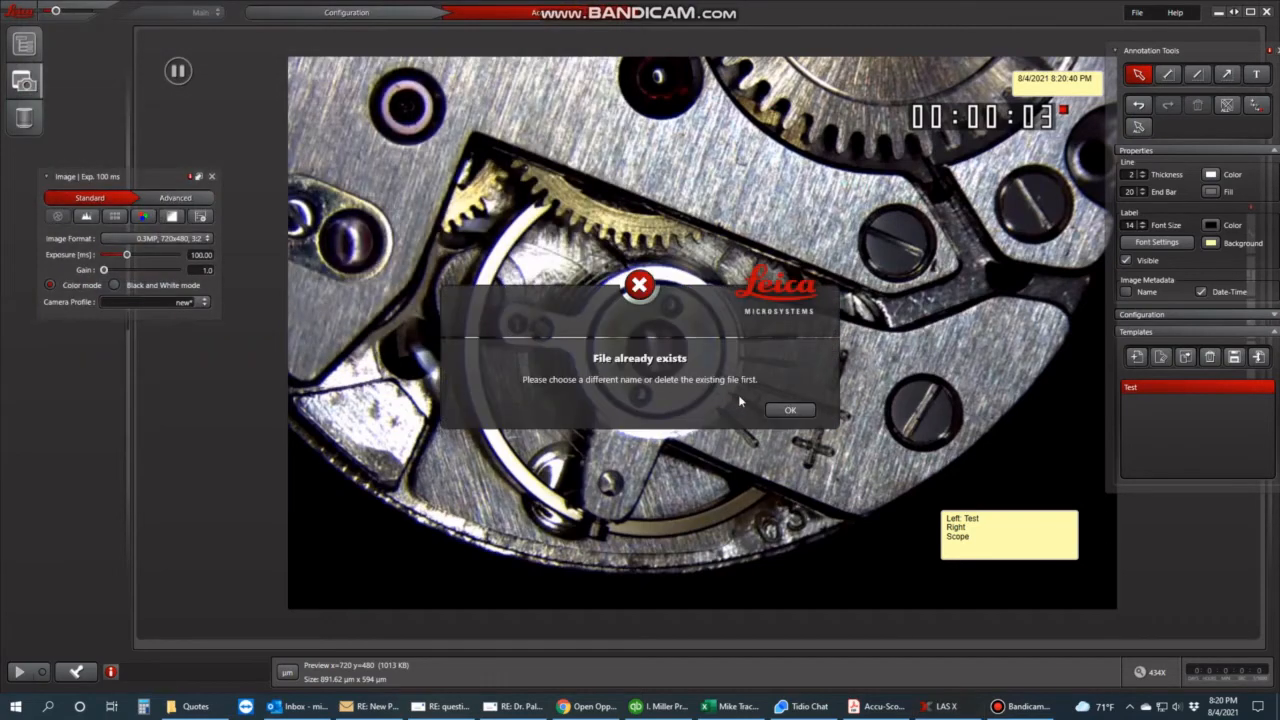
{"action": "left_click", "coordinate": [789, 409]}
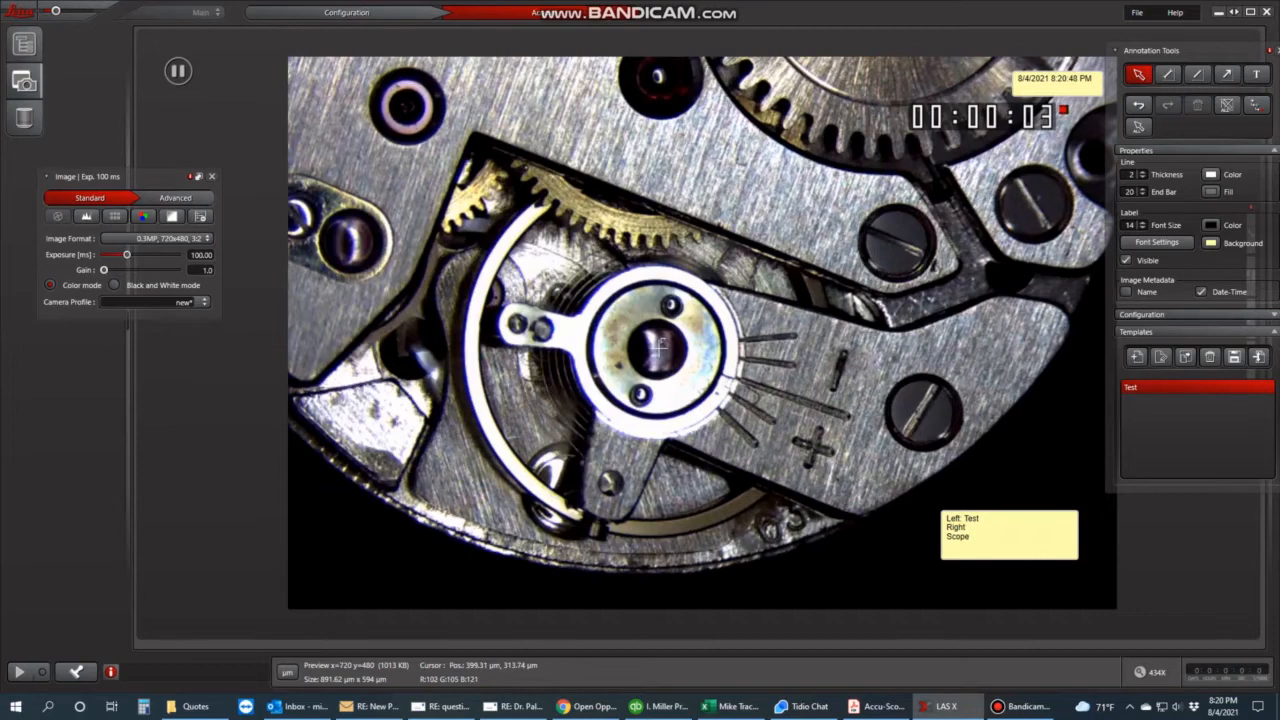
Review the saved Preview_Overlay002 image from the Microscope Images folder and return to the live image
{"action": "left_click", "coordinate": [16, 44]}
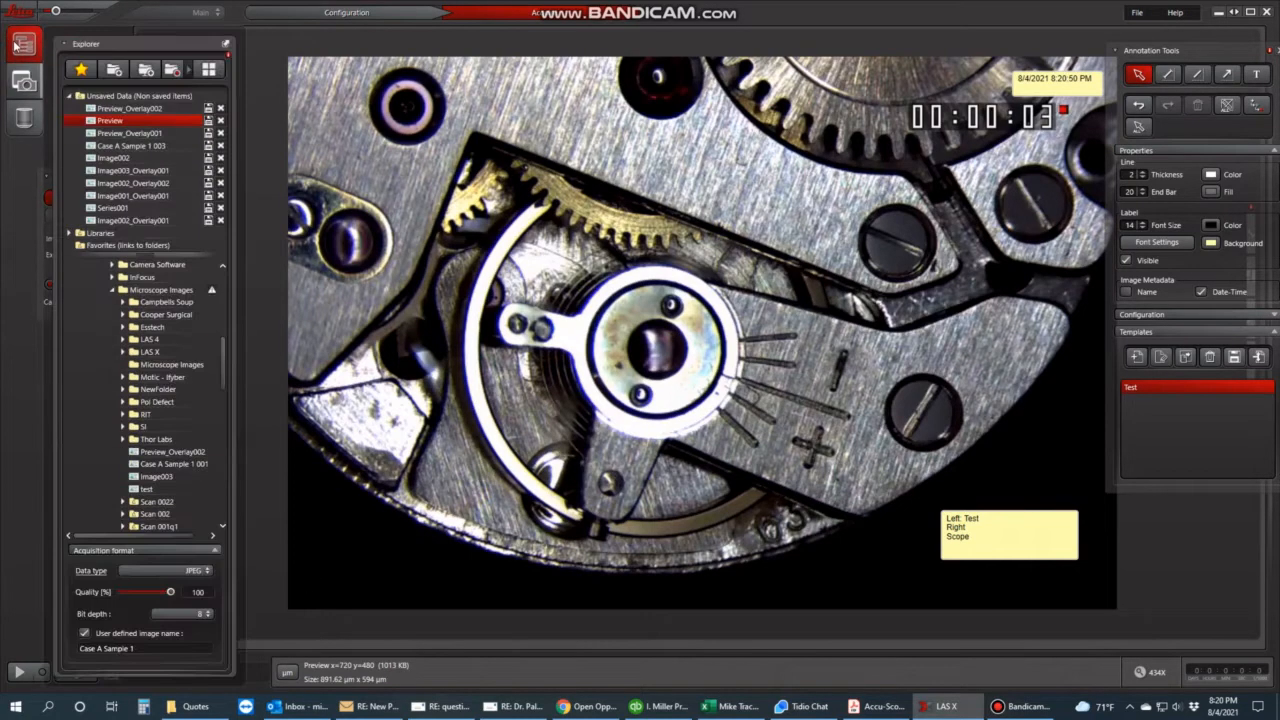
{"action": "left_click", "coordinate": [172, 451]}
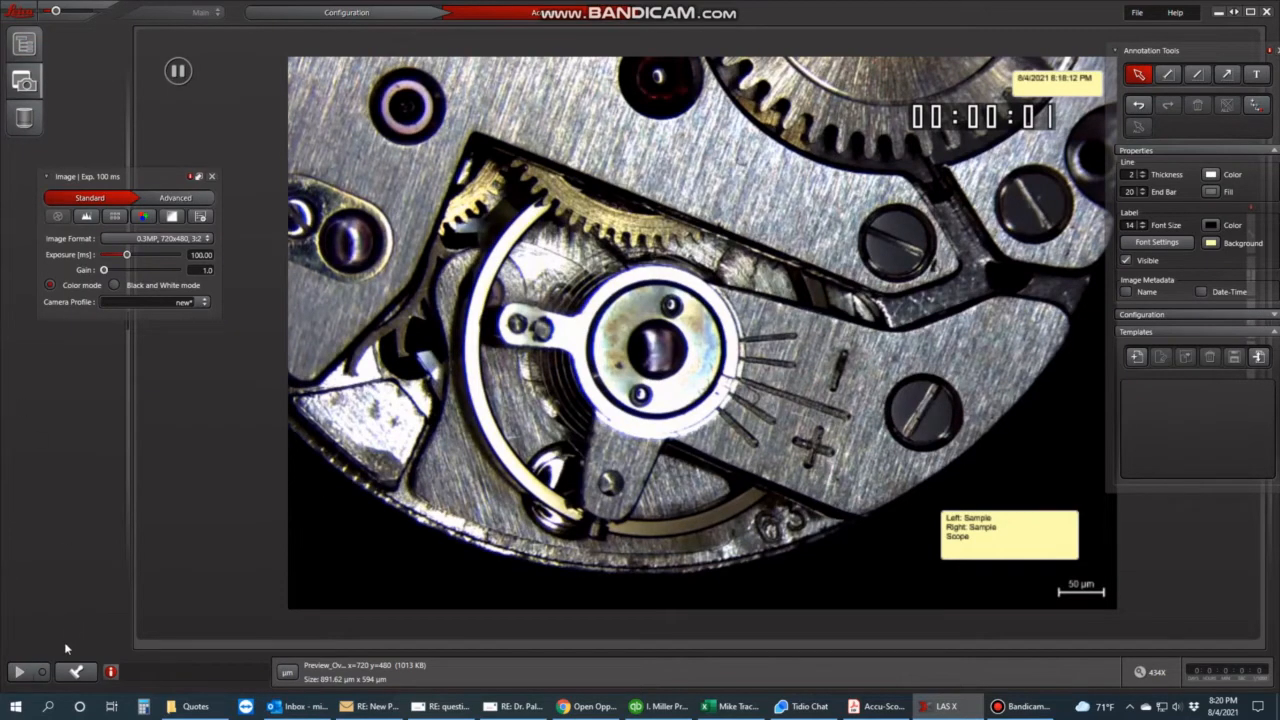
{"action": "left_click", "coordinate": [36, 673]}
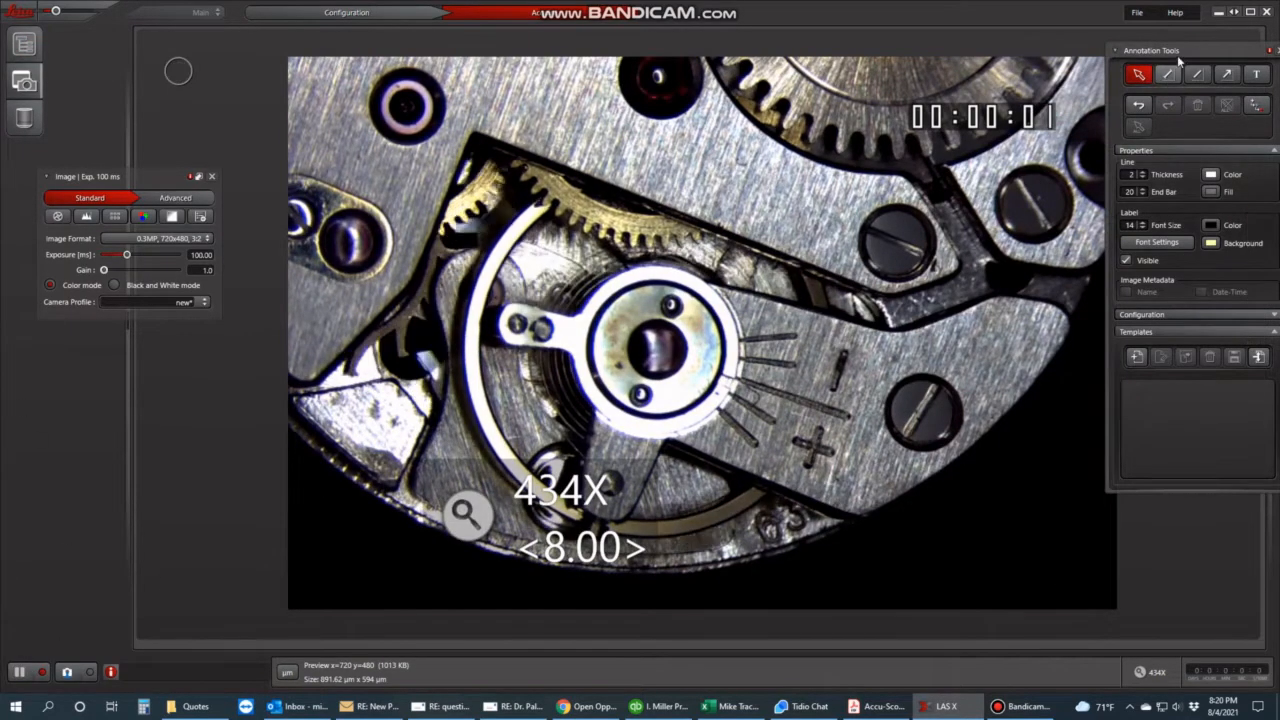
Collapse the Properties and Templates sections of the Annotation Tools, move the panel higher, and close it
{"action": "left_click_drag", "start_coordinate": [1172, 56], "coordinate": [1139, 54]}
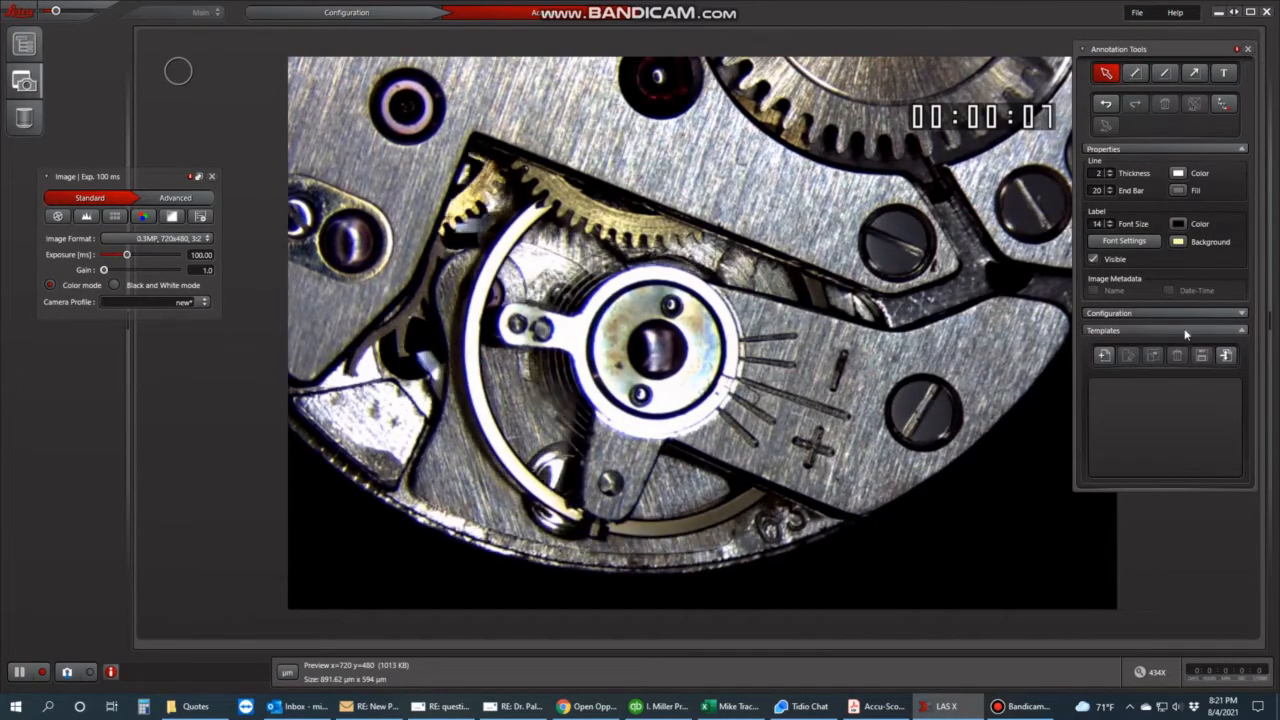
{"action": "left_click", "coordinate": [1173, 149]}
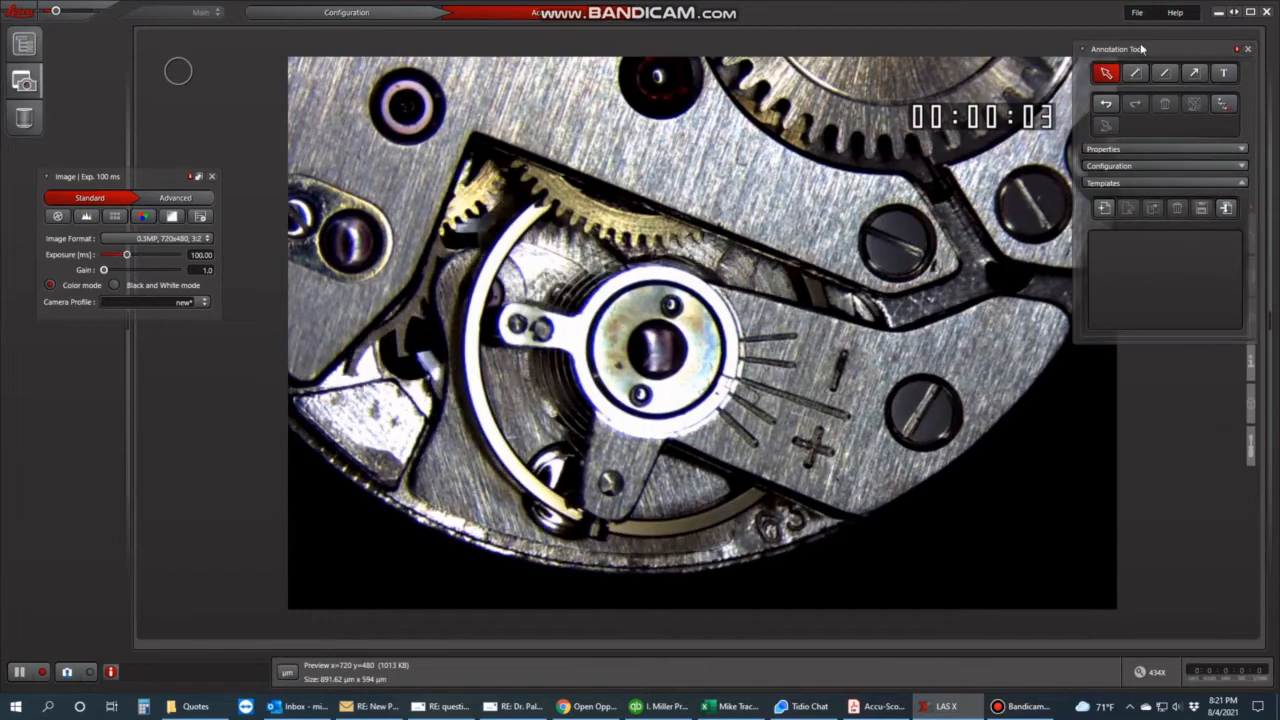
{"action": "left_click_drag", "start_coordinate": [1138, 52], "coordinate": [1127, 35]}
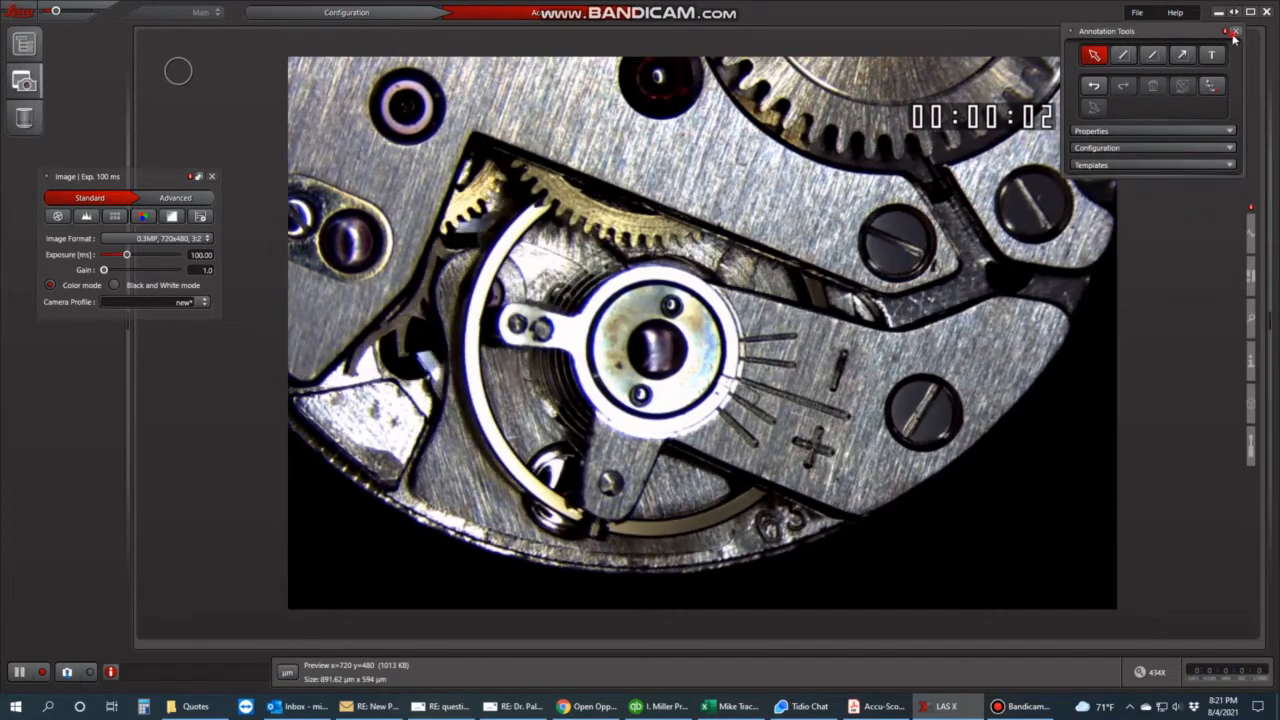
{"action": "left_click", "coordinate": [1247, 236]}
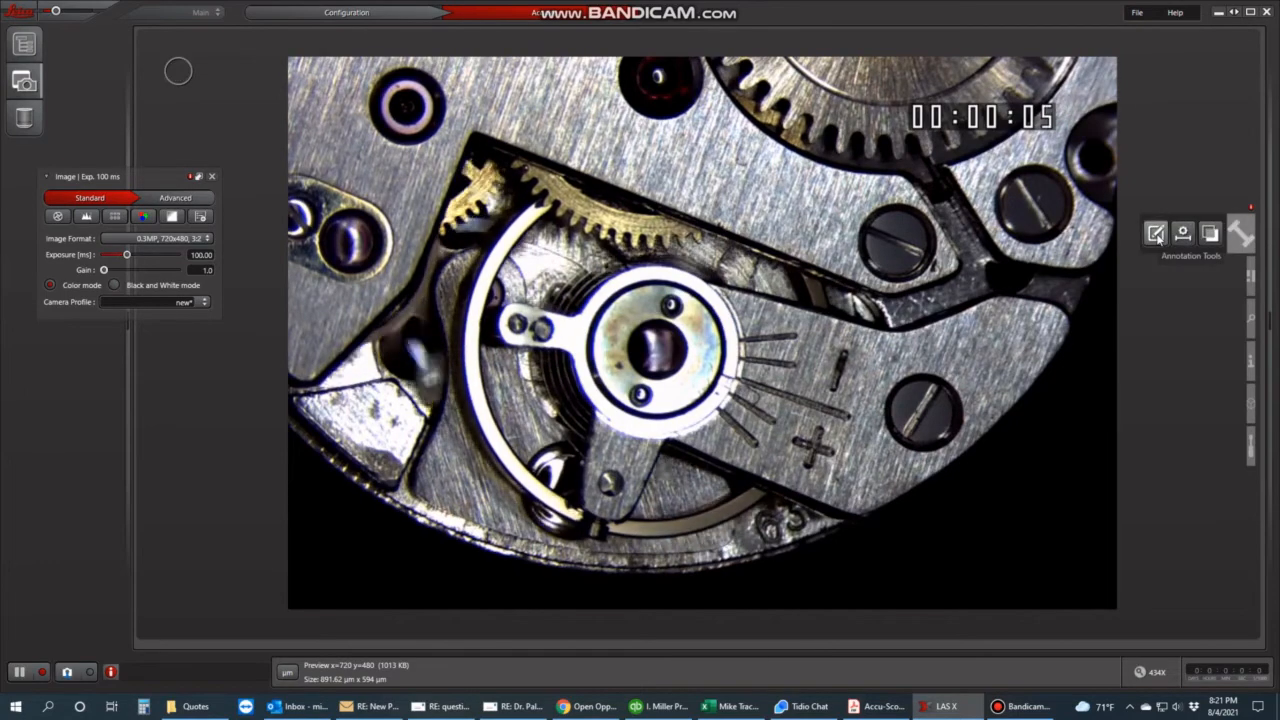
{"action": "left_click", "coordinate": [1157, 236]}
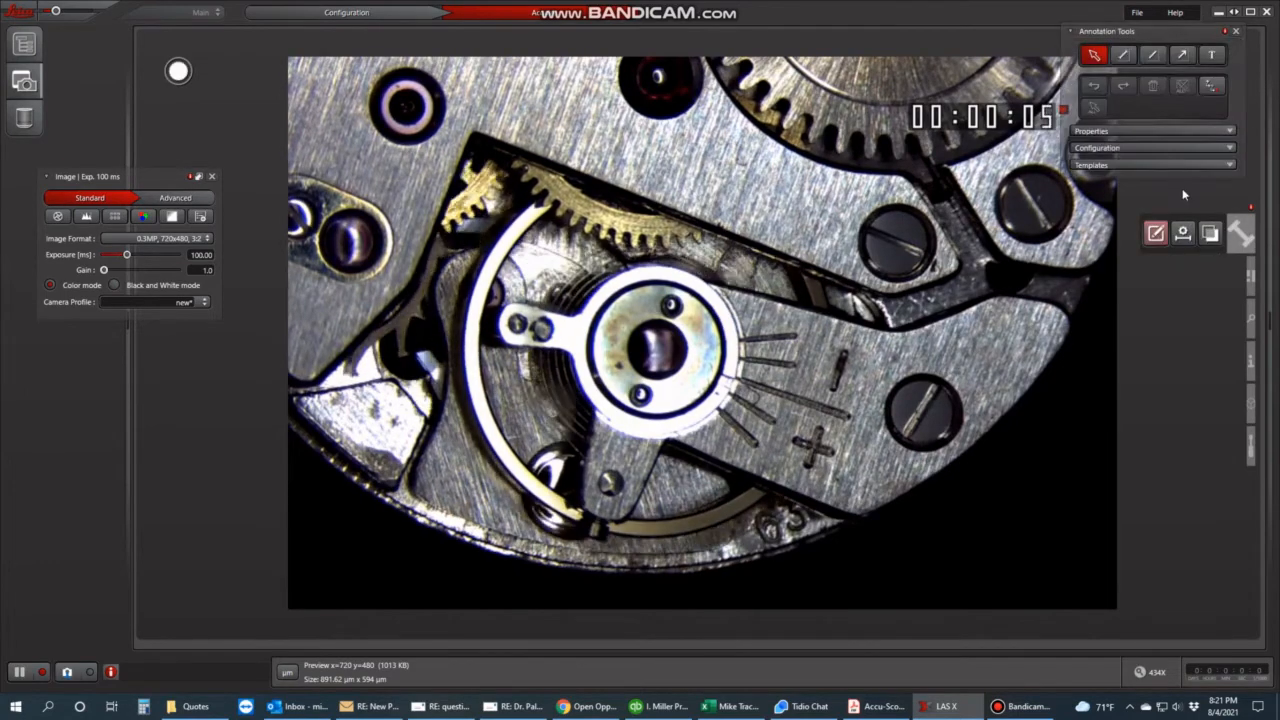
{"action": "left_click", "coordinate": [1235, 34]}
Split the viewer into two images and load the saved Preview_Overlay002 beside the live image for comparison
{"action": "left_click", "coordinate": [1254, 272]}
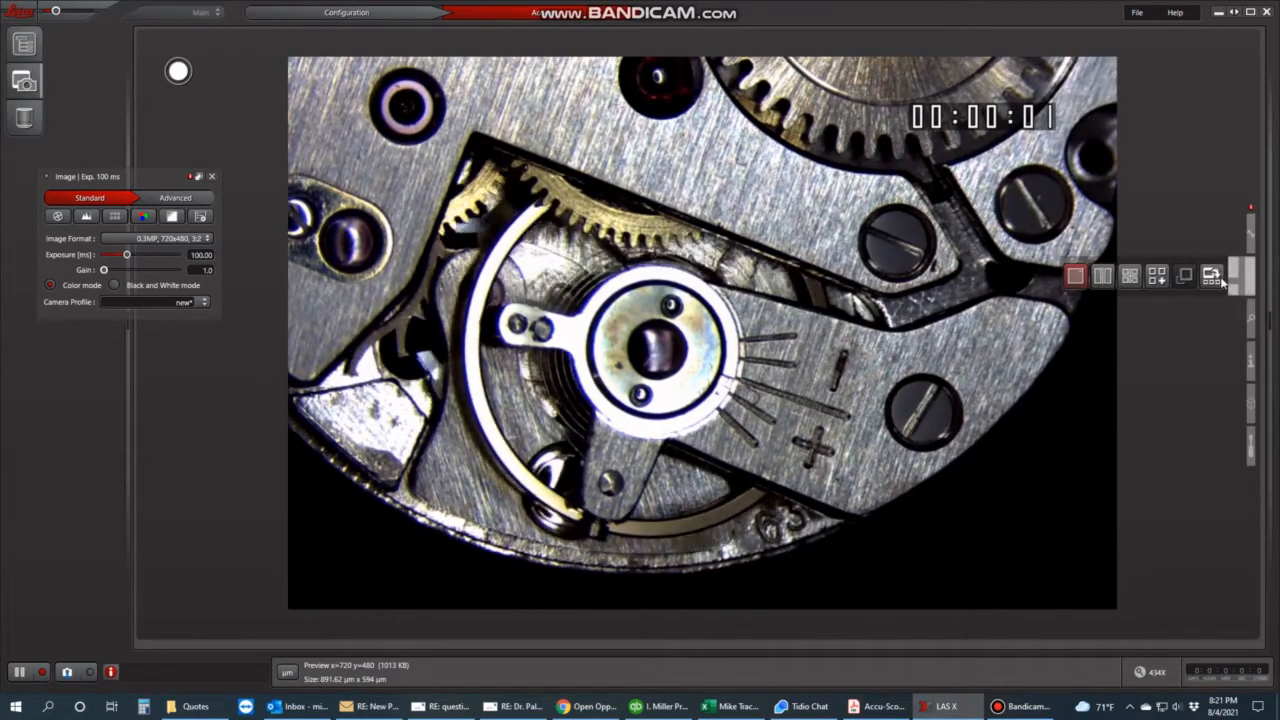
{"action": "left_click", "coordinate": [1101, 276]}
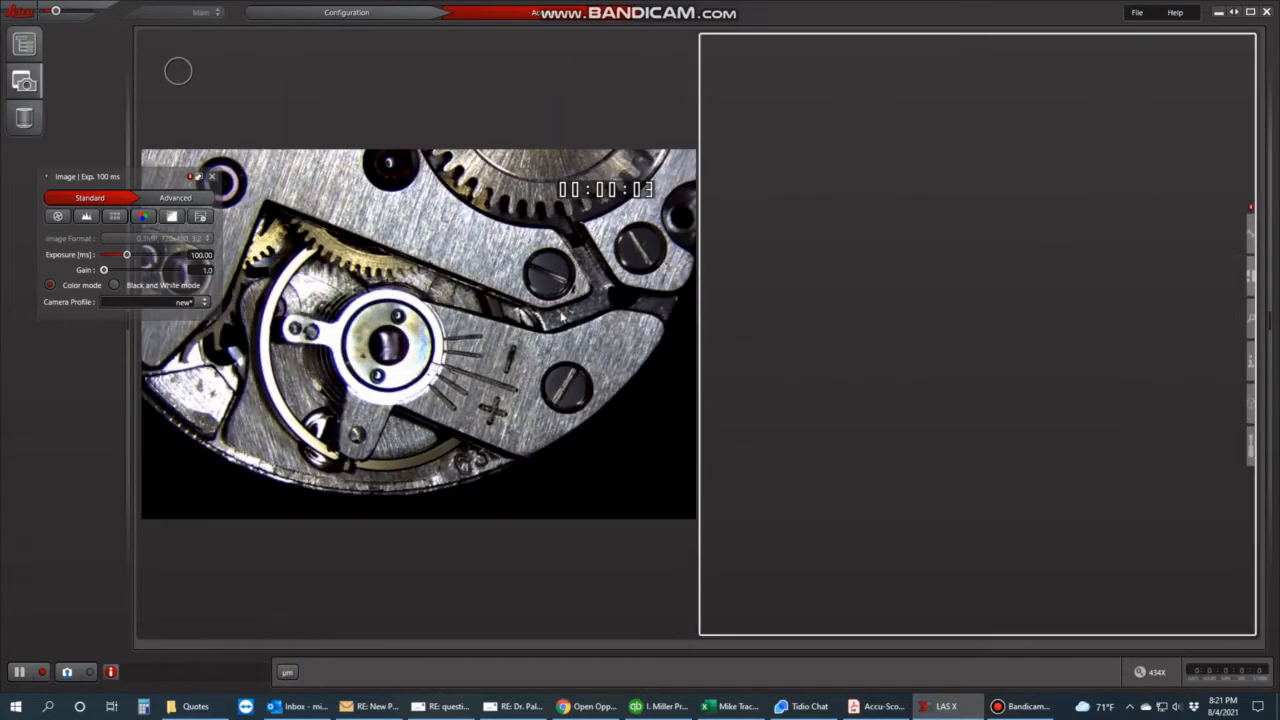
{"action": "left_click", "coordinate": [18, 40]}
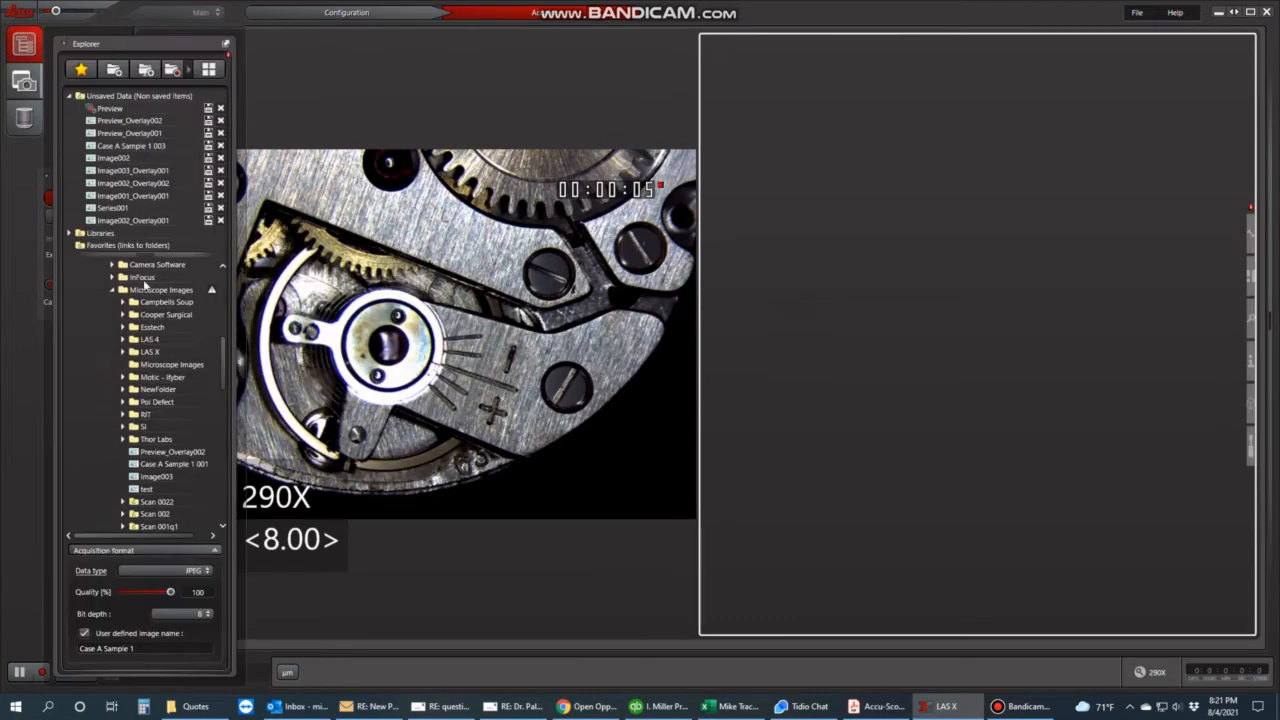
{"action": "double_click", "coordinate": [172, 452]}
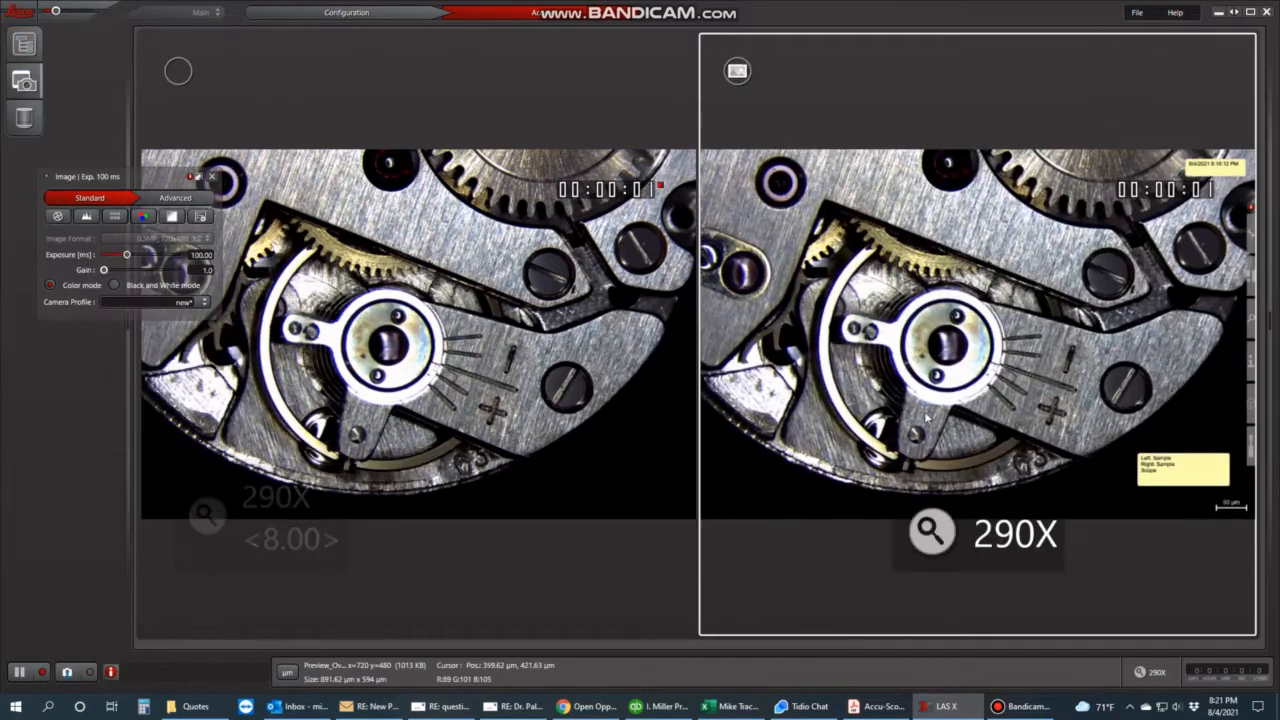
{"action": "mouse_move", "coordinate": [1117, 286]}
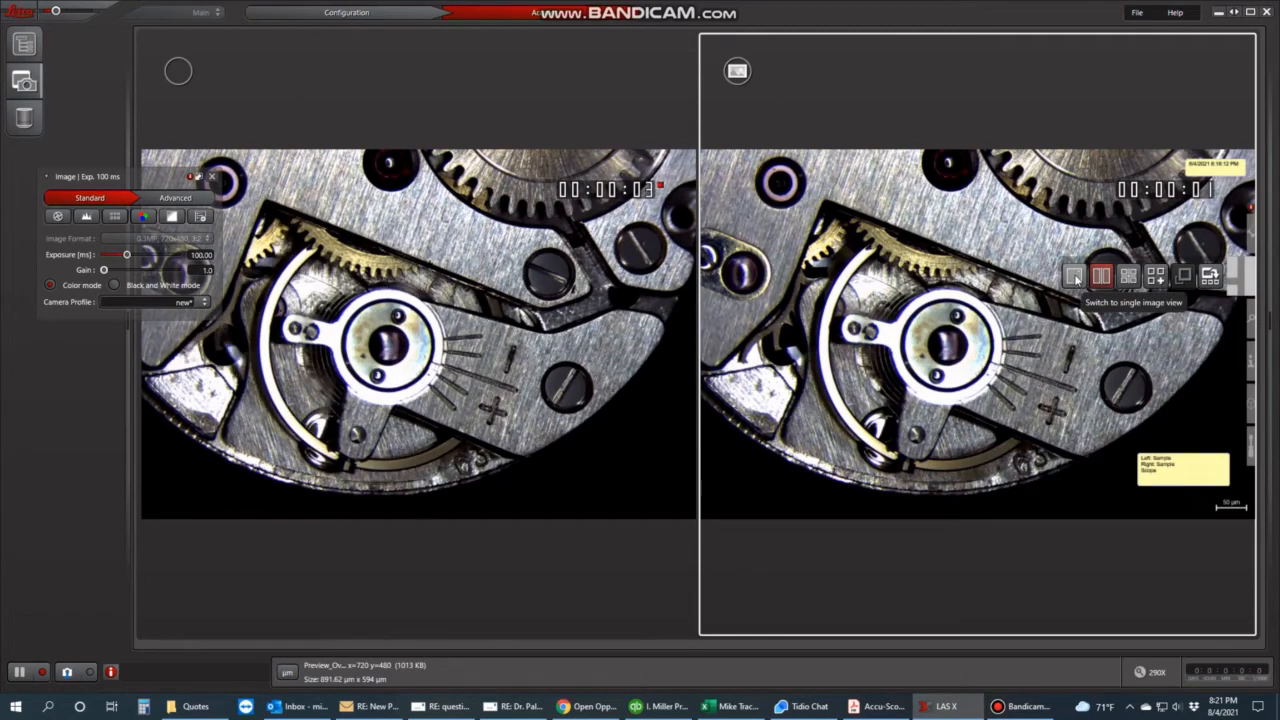
Switch the viewer back to a single live image and fit the whole image within the viewing area
{"action": "left_click", "coordinate": [1074, 275]}
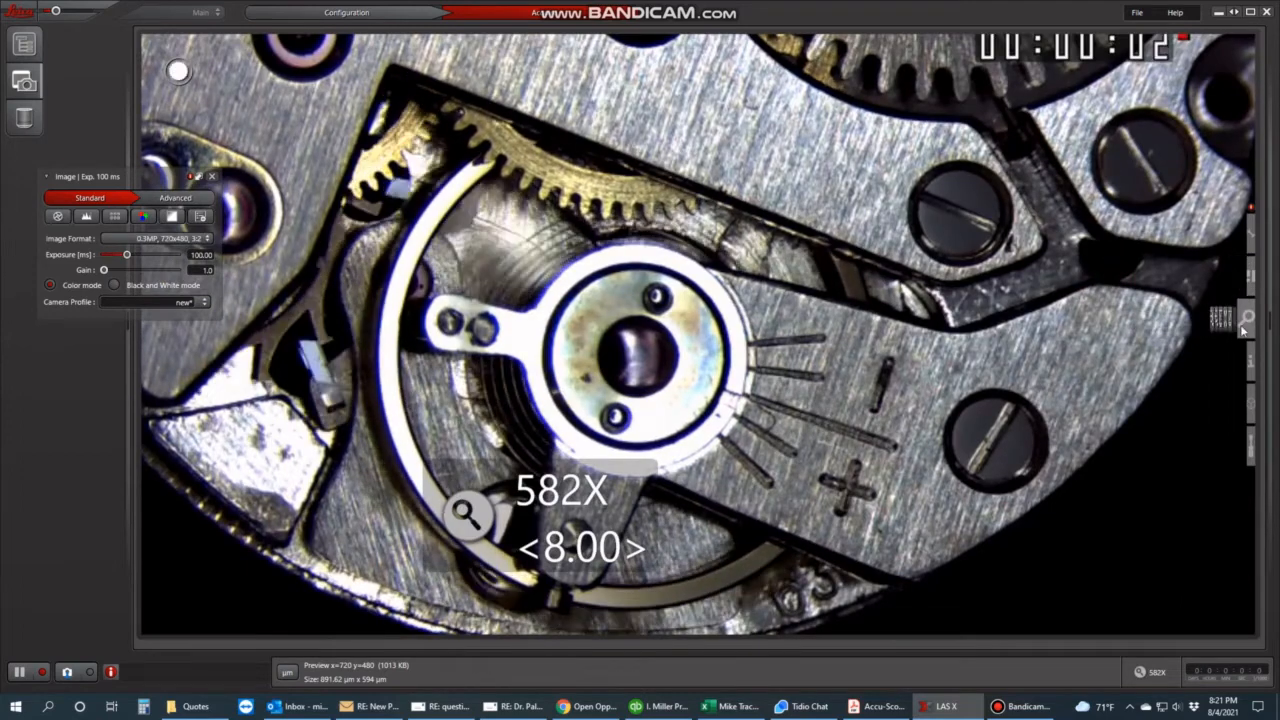
{"action": "scroll", "coordinate": [731, 267], "scroll_direction": "down", "scroll_amount": 3}
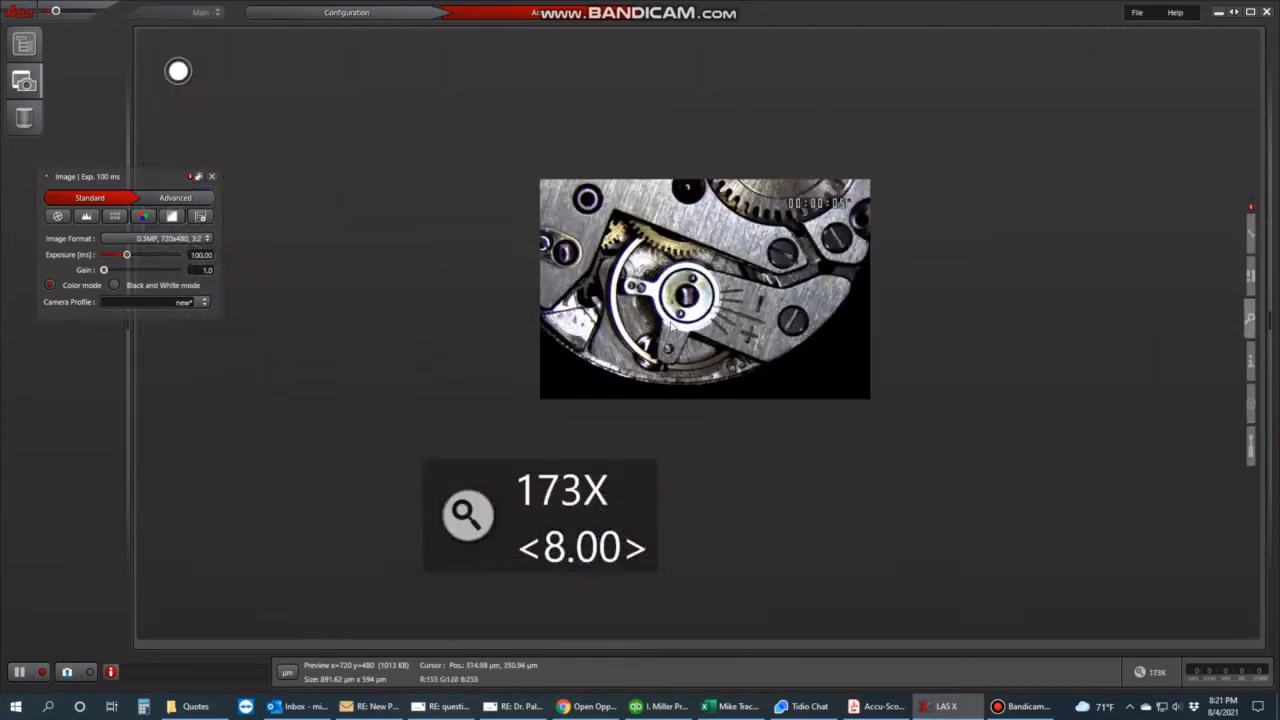
{"action": "scroll", "coordinate": [729, 269], "scroll_direction": "up", "scroll_amount": 2}
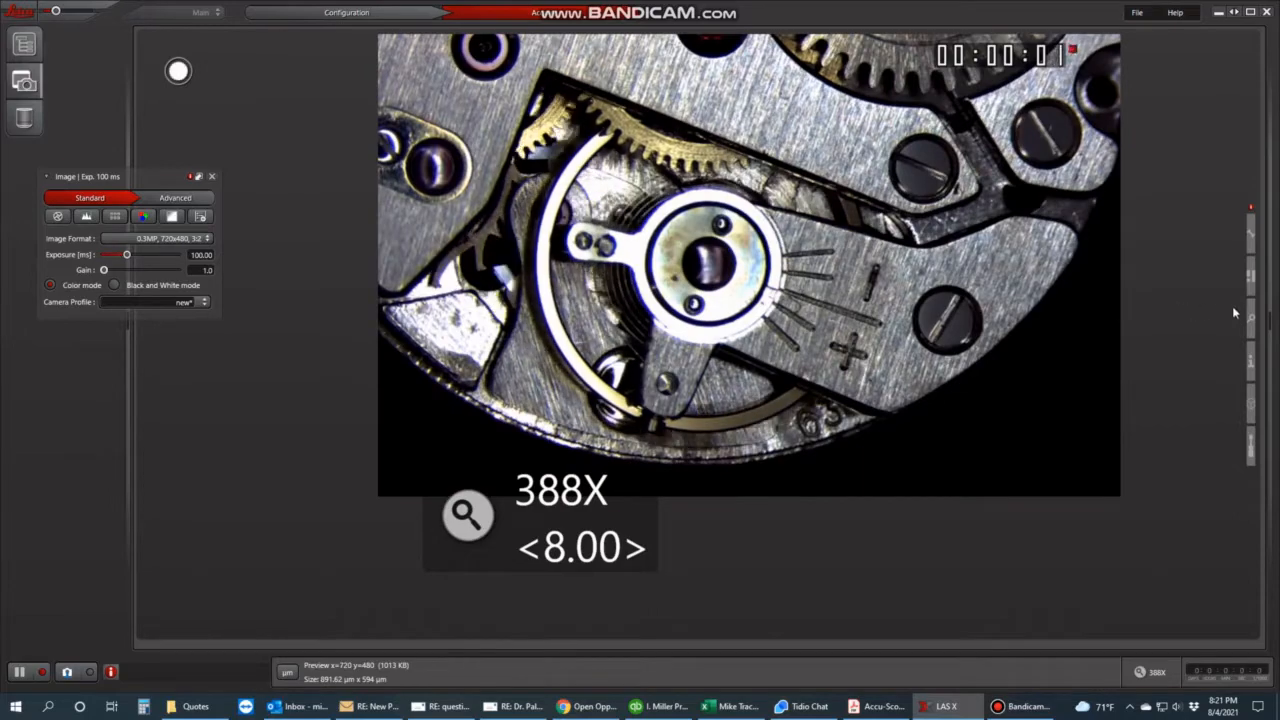
{"action": "mouse_move", "coordinate": [1150, 322]}
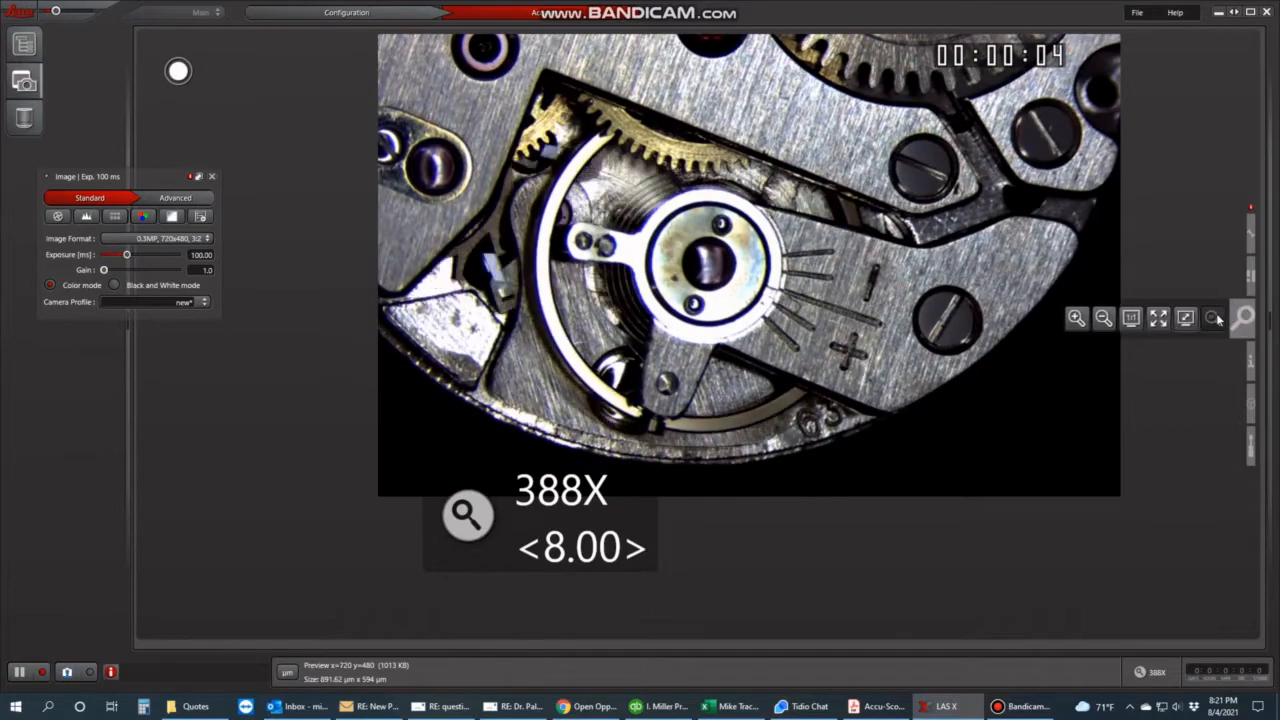
{"action": "left_click", "coordinate": [1154, 318]}
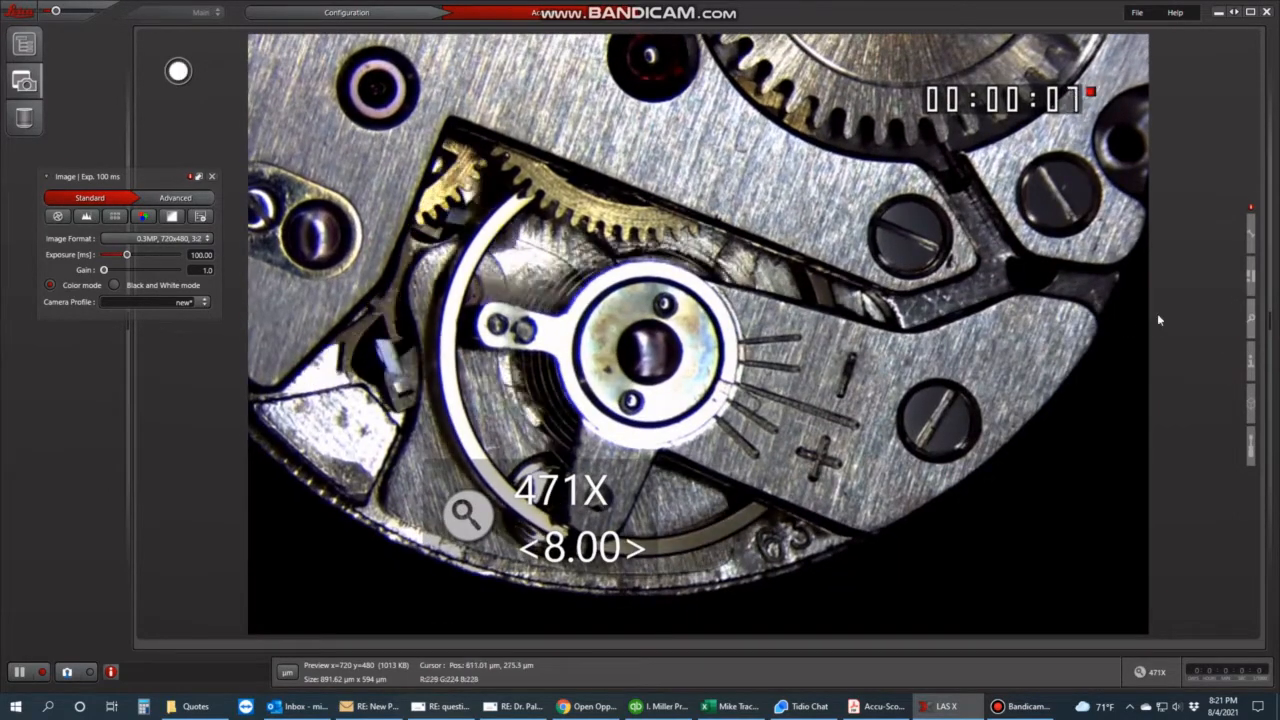
{"action": "mouse_move", "coordinate": [1245, 364]}
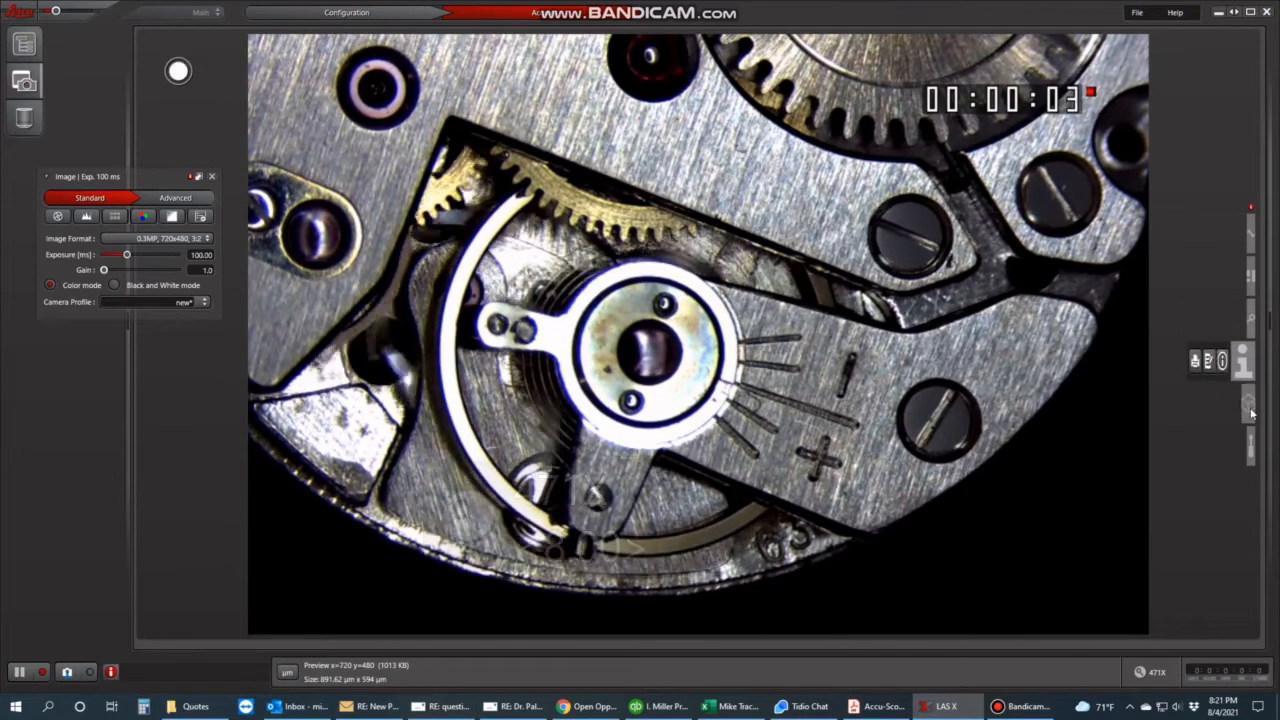